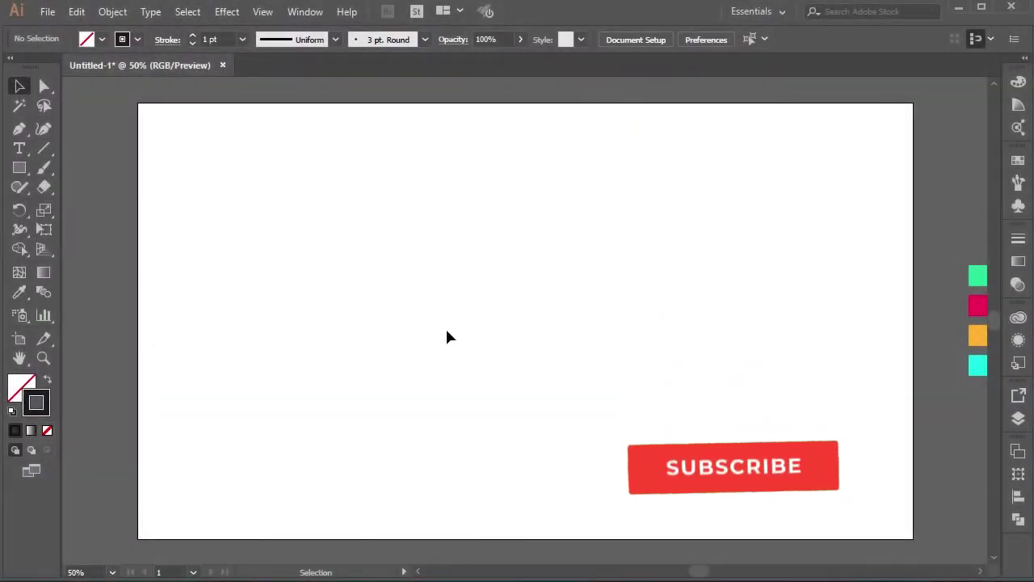
Step: Draw a closed shape with the Pen tool at the artboard's left edge, giving it an S-curved right side that extends beyond the artboard's top and bottom
click(19, 129)
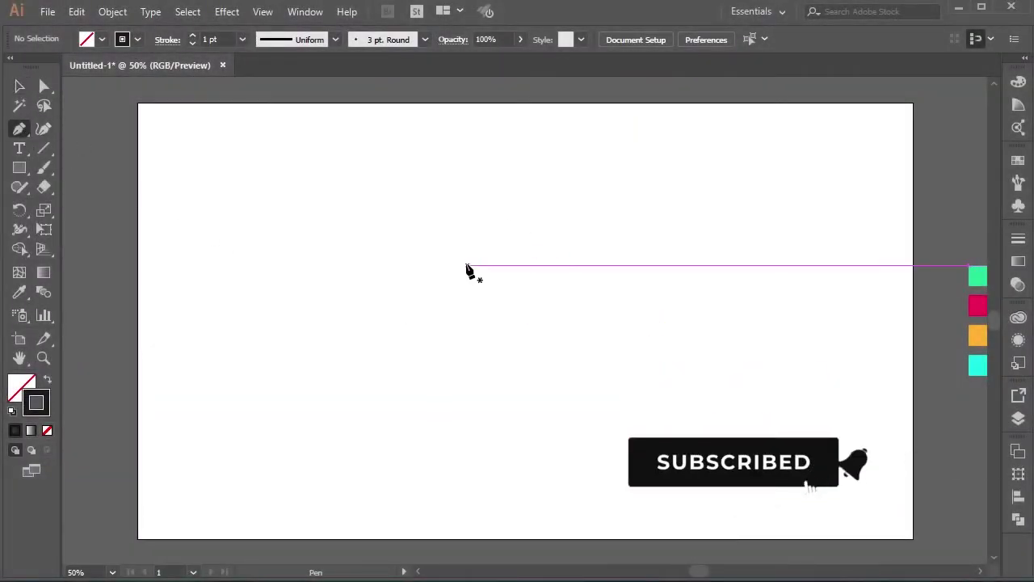
key(ctrl+minus)
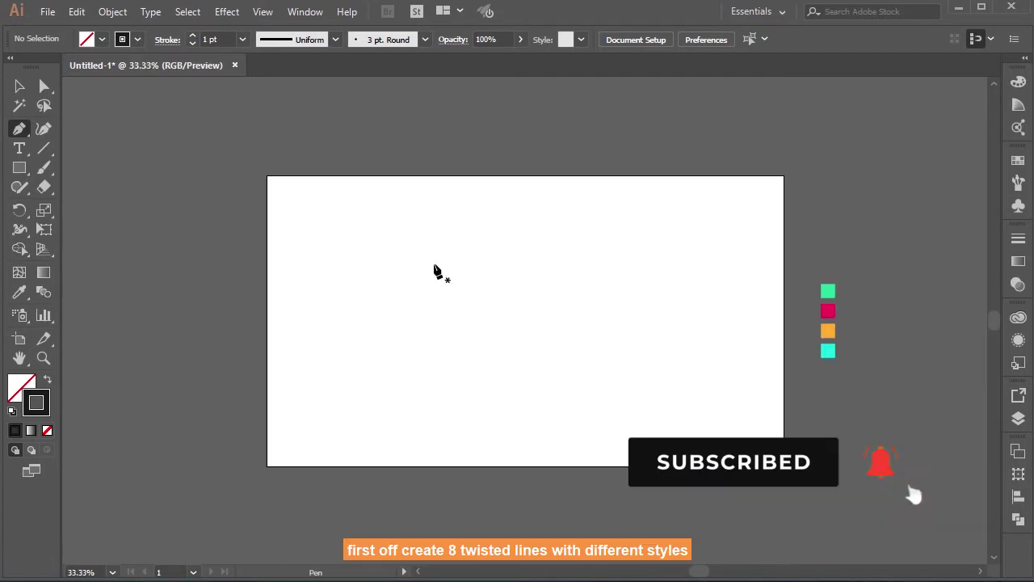
click(292, 152)
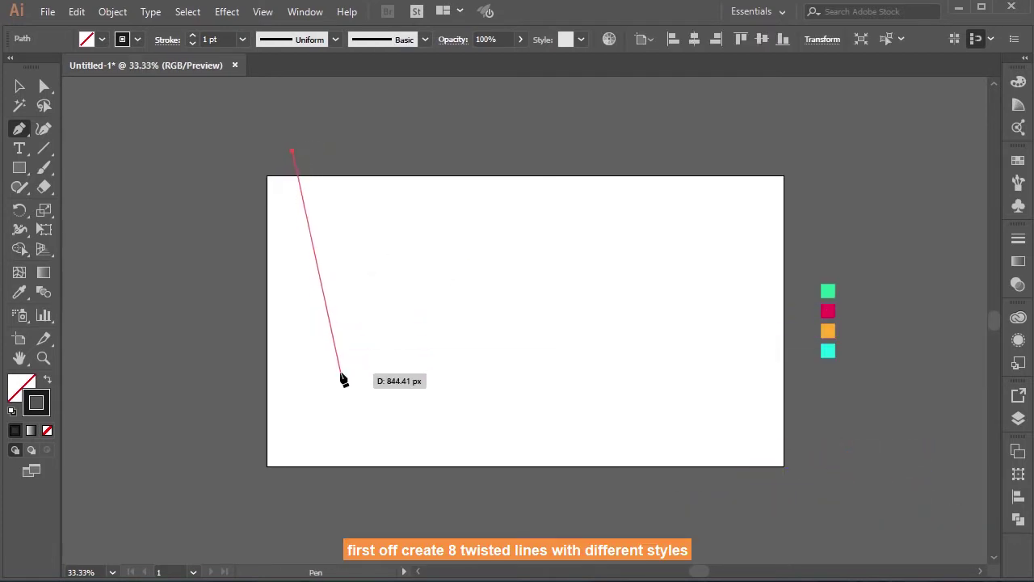
drag(341, 373, 260, 500)
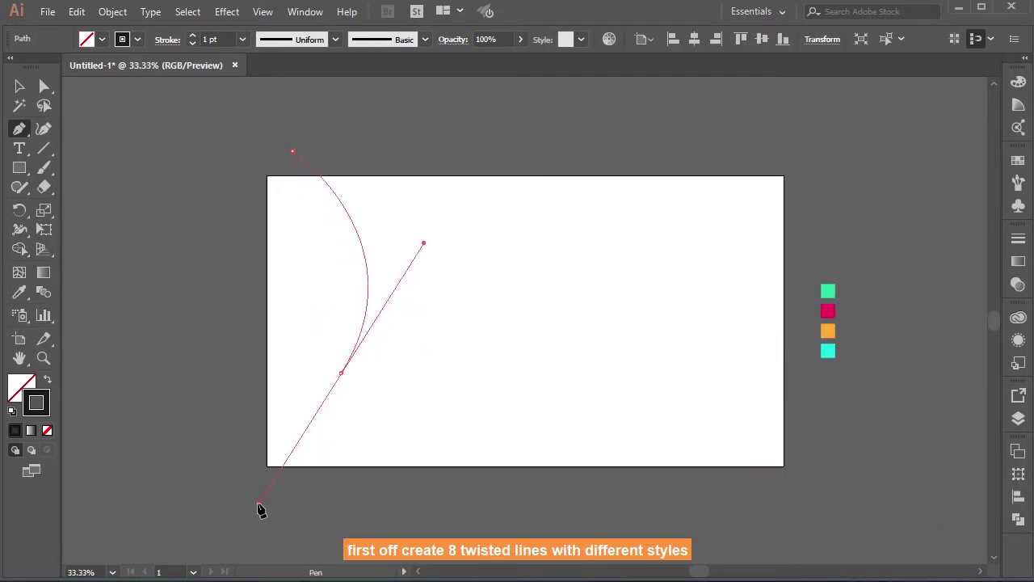
drag(292, 554, 172, 548)
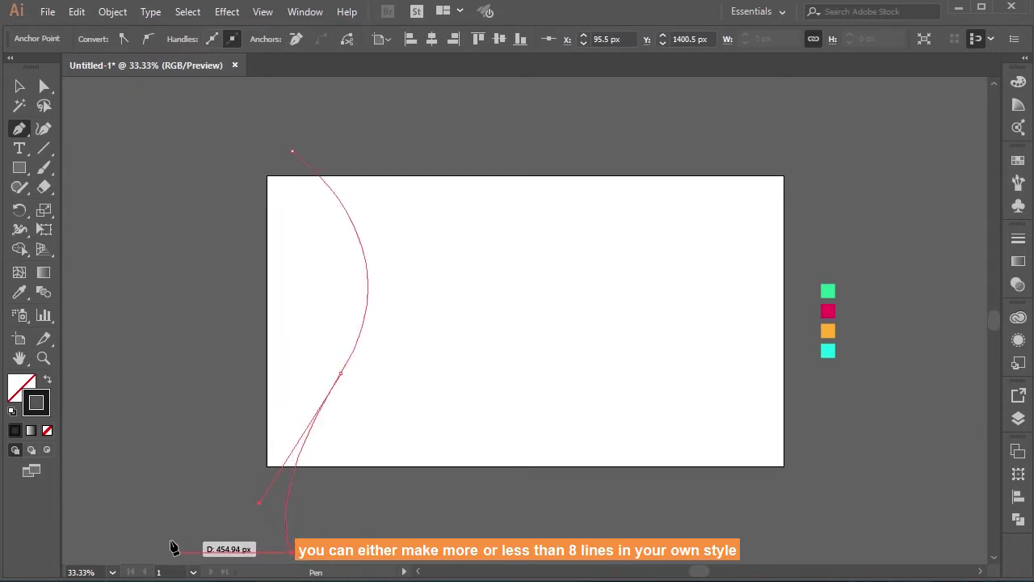
click(171, 552)
click(170, 150)
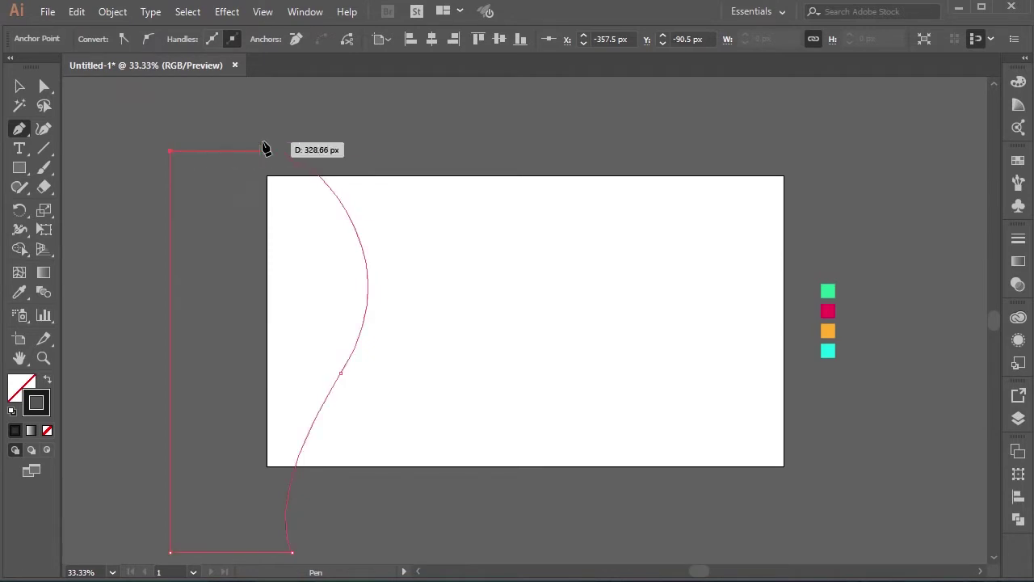
drag(293, 151, 231, 157)
Step: Set the S-curved shape's stroke weight to 2 pt and nudge the shape slightly left
click(19, 86)
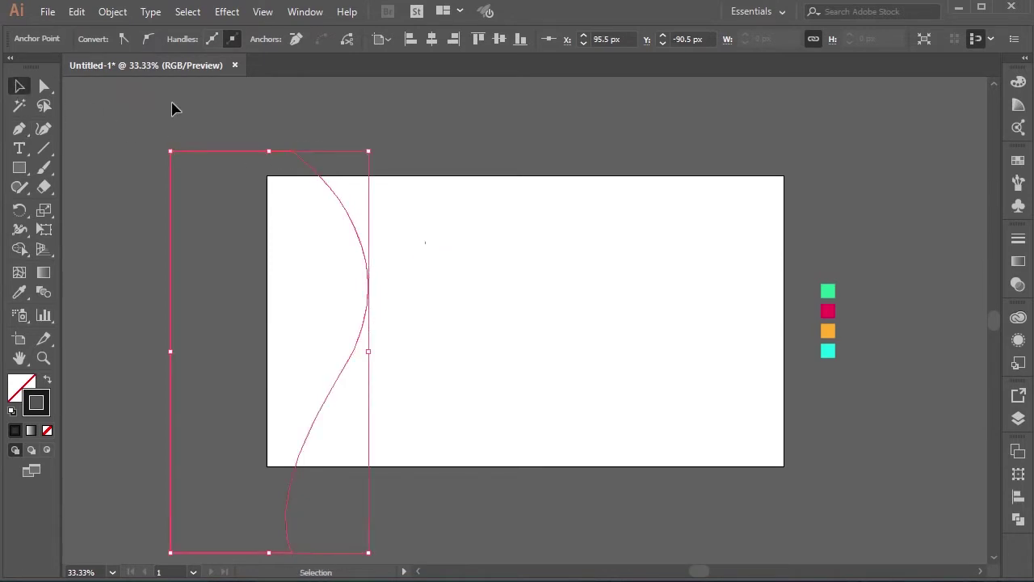
drag(216, 104, 259, 205)
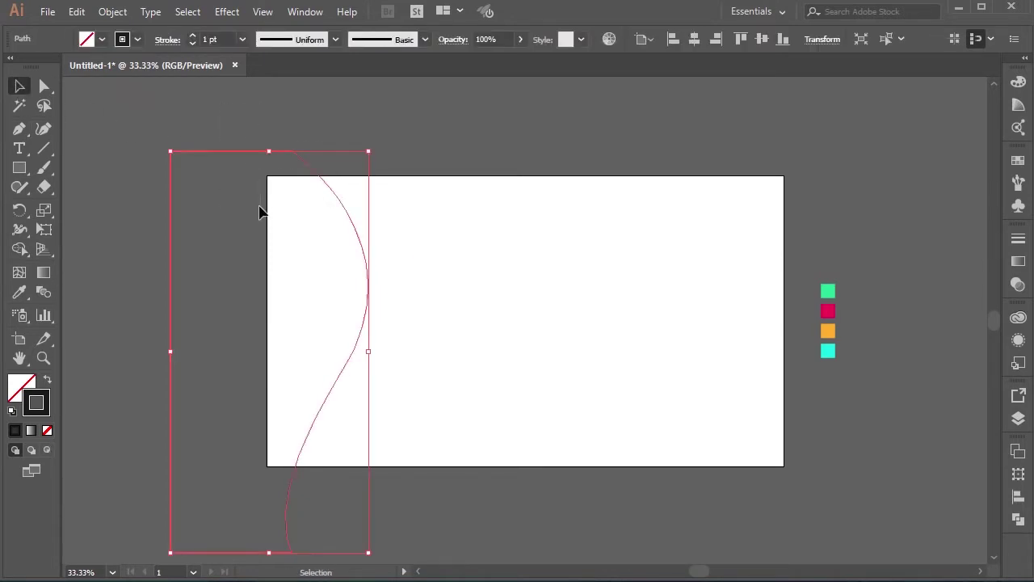
click(192, 36)
key(shift+Right)
key(shift+Right)
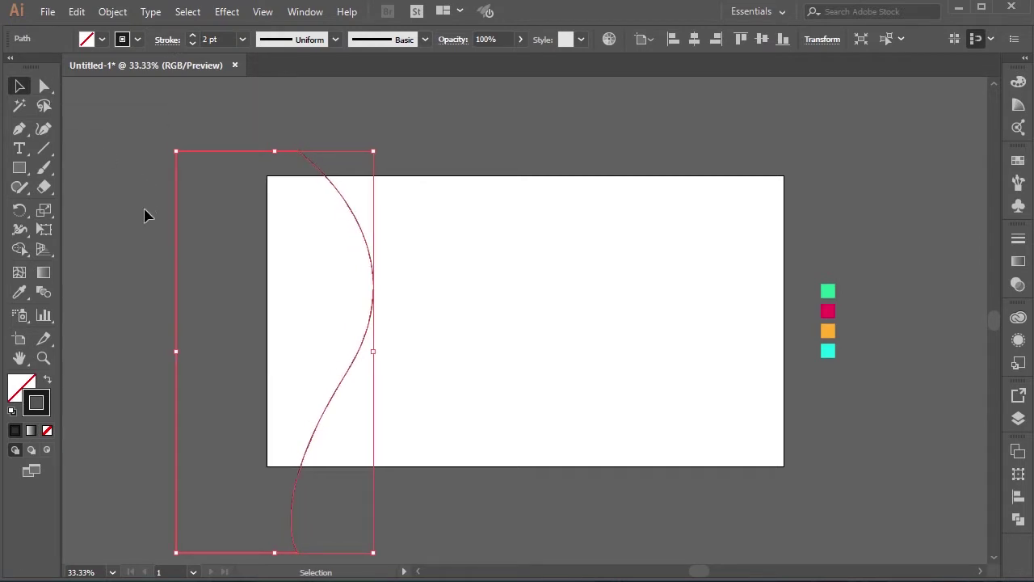
key(shift+Left)
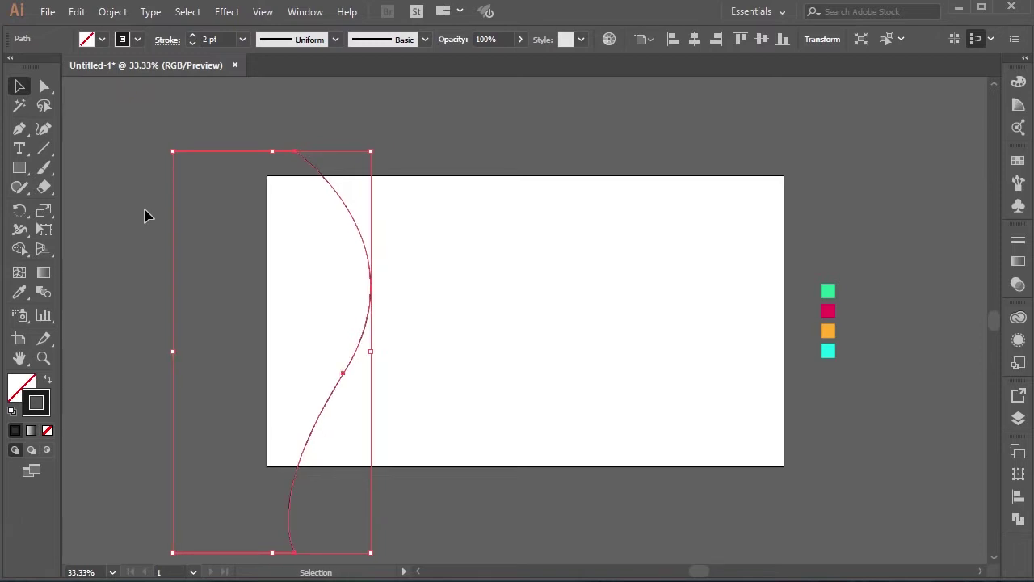
key(shift+Left)
key(shift+Left)
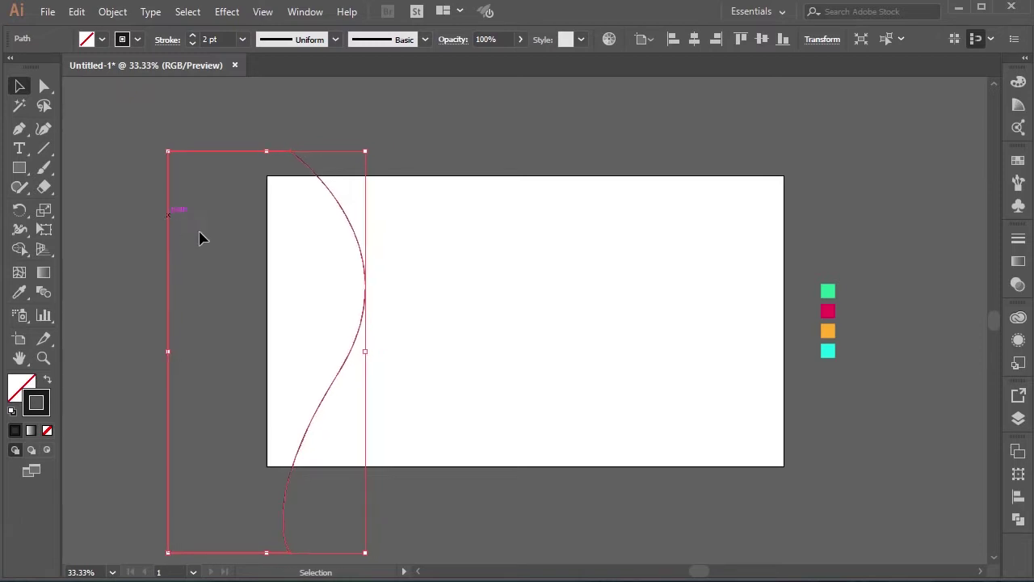
click(234, 266)
Step: Move the S-curve's middle anchor to X 245.5 px, Y 804.5 px and pull its upper handle outward to deepen the bends
click(365, 261)
key(a)
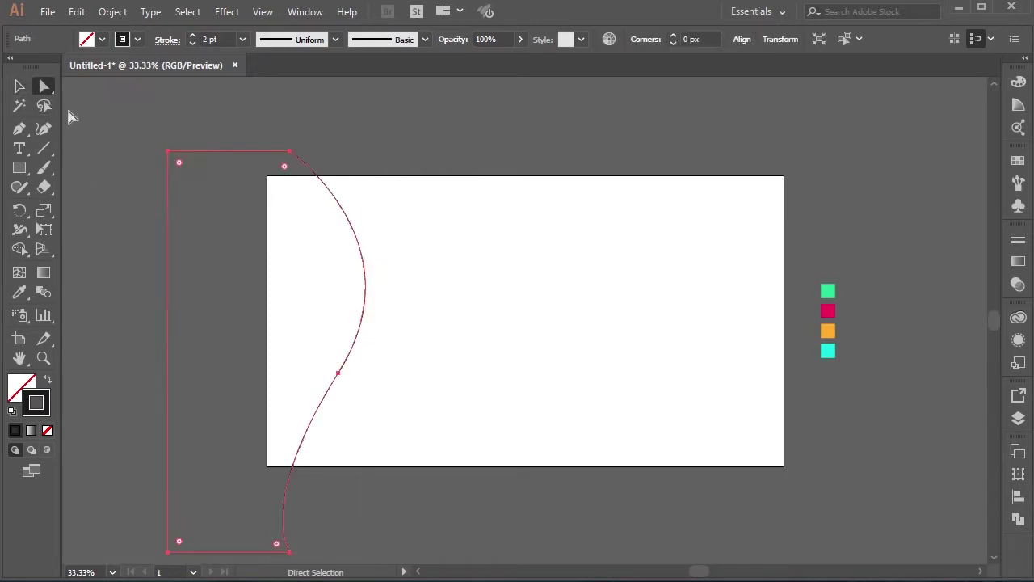
click(338, 373)
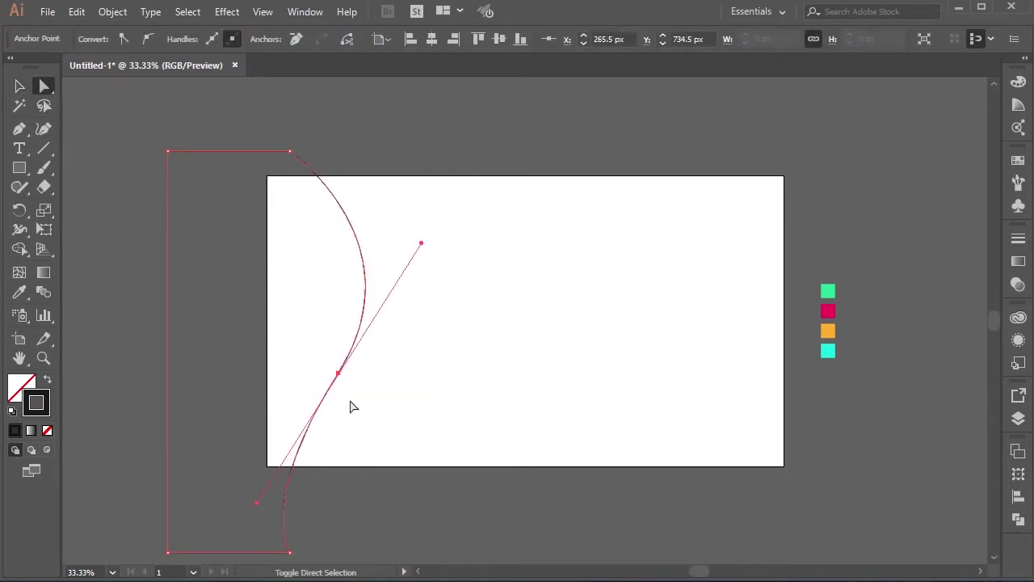
key(shift+Down)
key(shift+Down)
key(shift+Left)
key(shift+Left)
key(shift+Down)
key(shift+Down)
key(shift+Down)
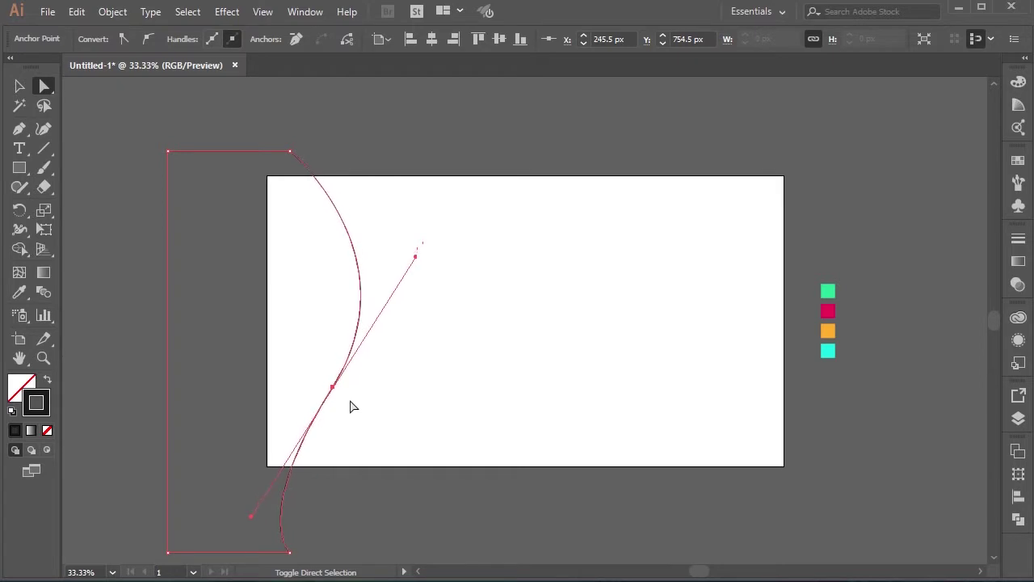
key(shift+Down)
key(shift+Down)
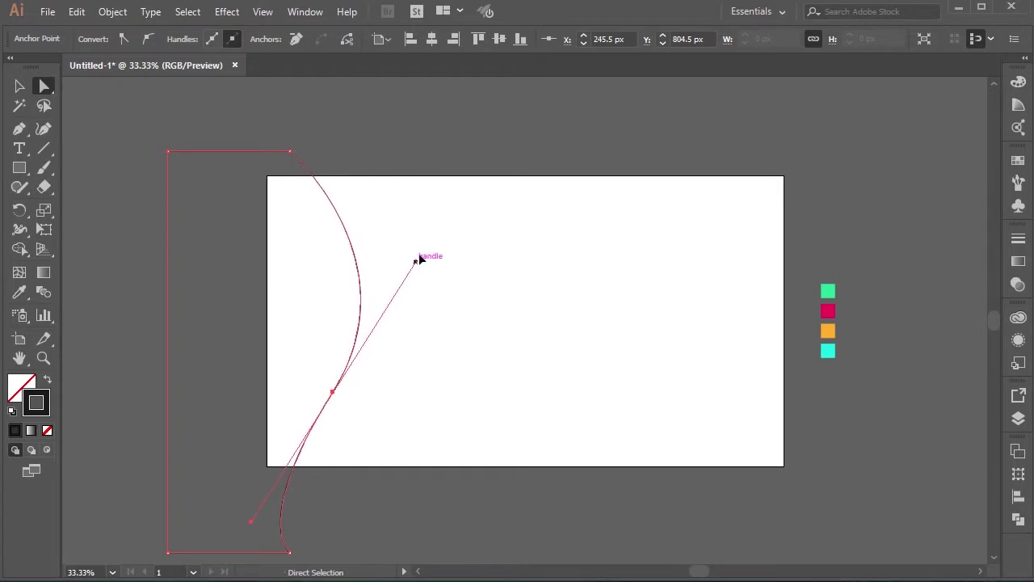
drag(416, 261, 476, 259)
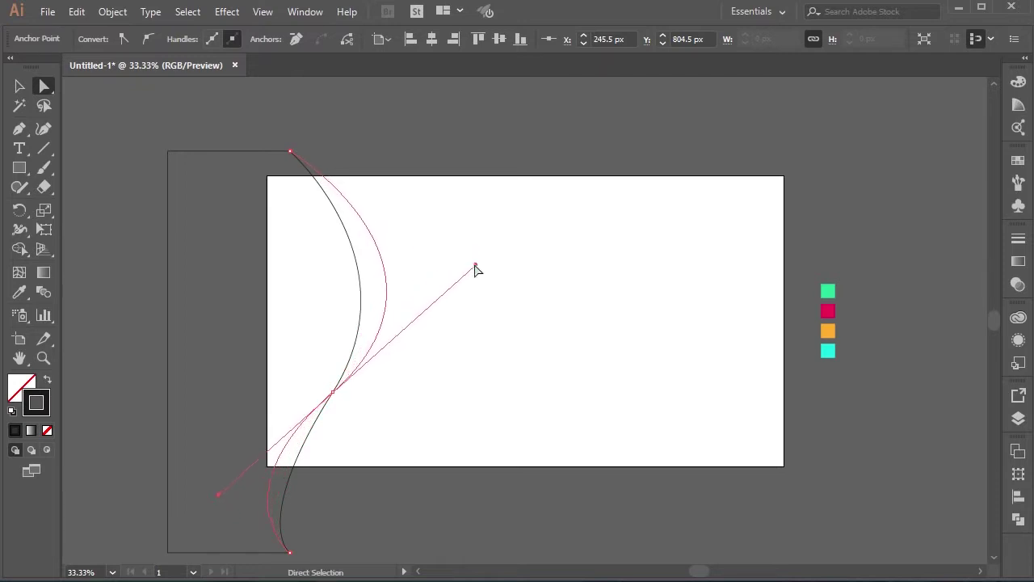
click(413, 396)
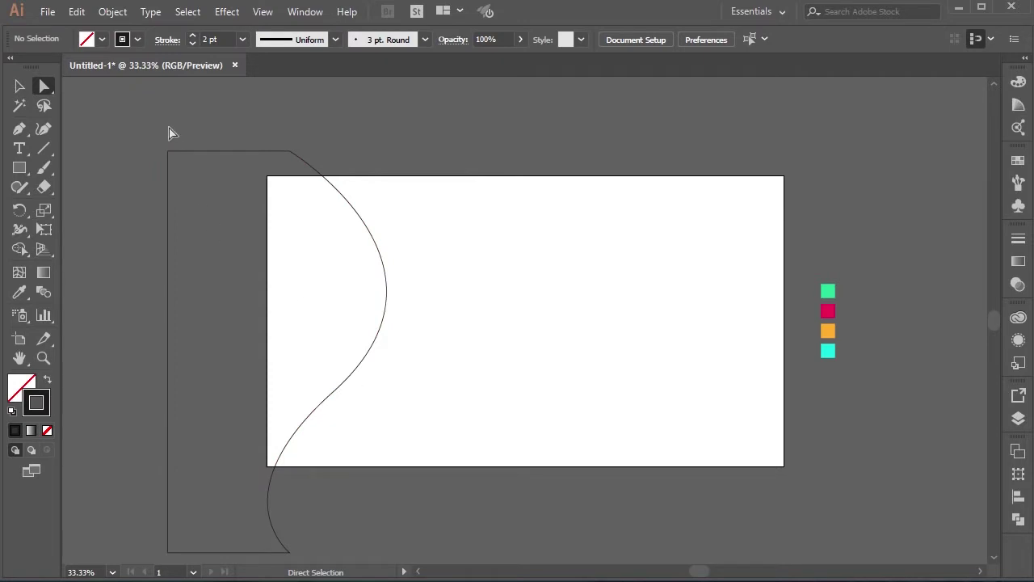
Step: Create a copy of the S-curved shape reflected across the horizontal axis
click(21, 86)
drag(141, 216, 199, 234)
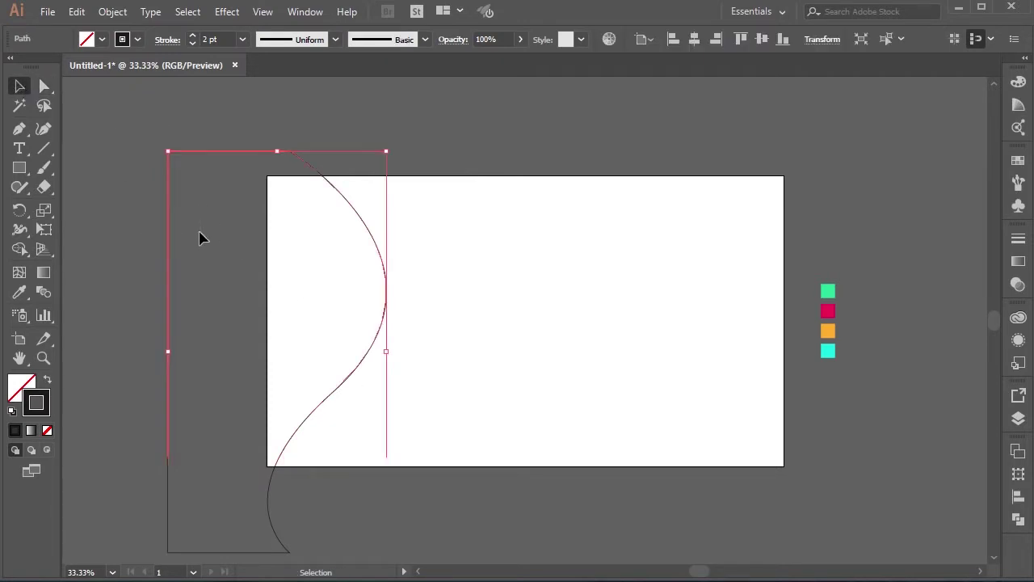
right_click(167, 215)
mouse_move(271, 448)
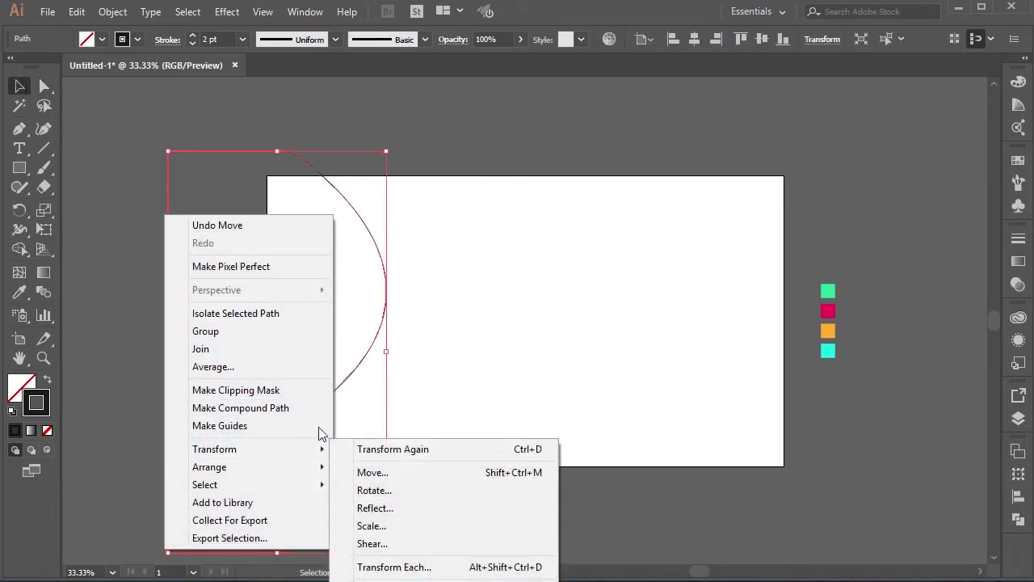
click(406, 507)
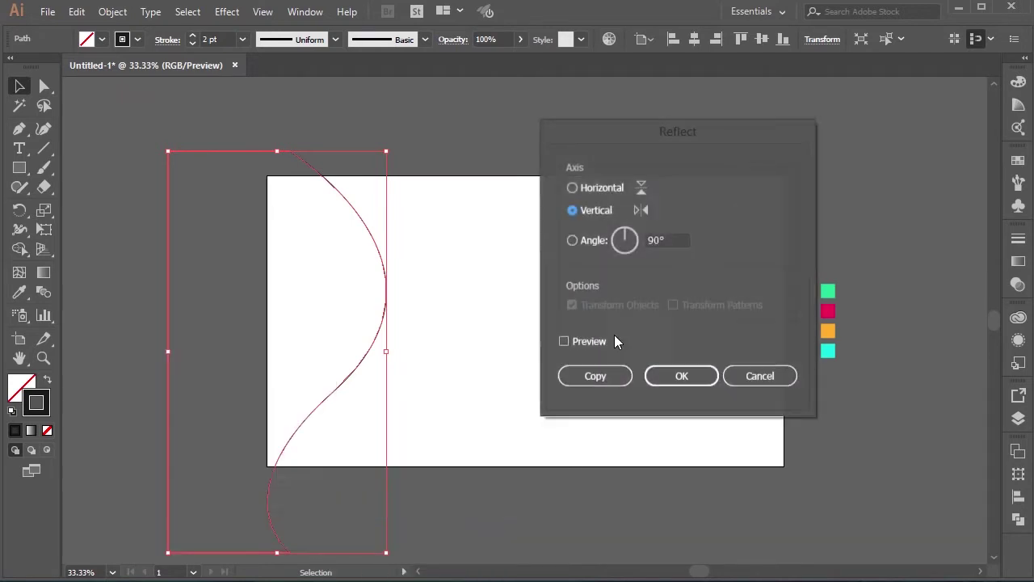
click(593, 190)
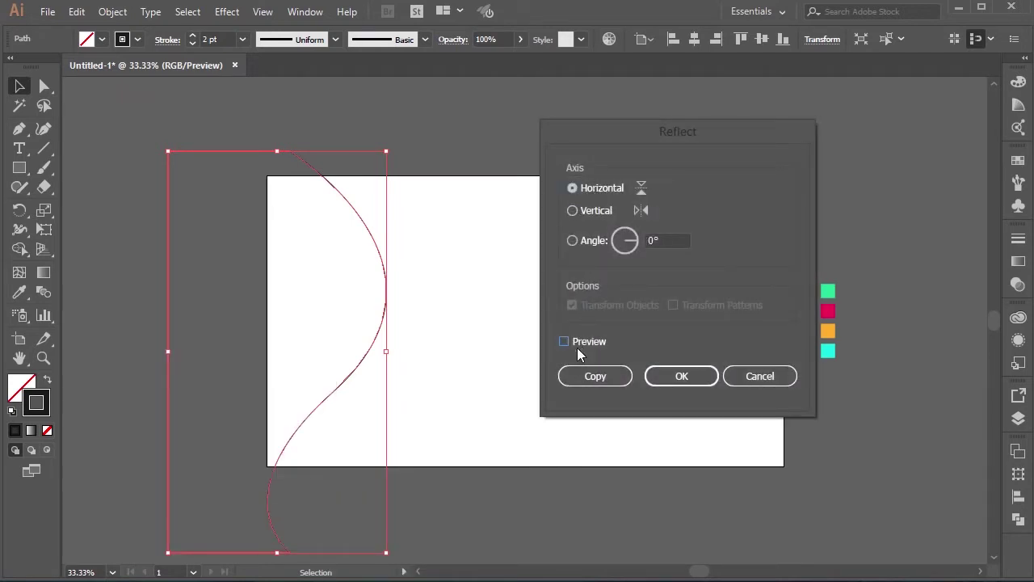
click(577, 348)
click(598, 377)
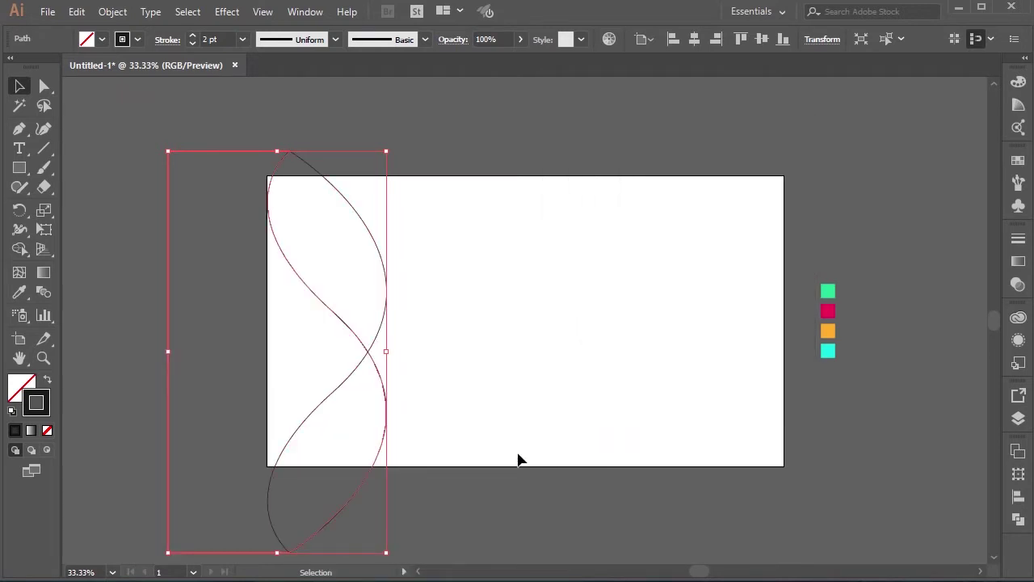
Step: Move the reflected copy right and up so its curve crosses the original at the artboard's top edge and bulges past it below
key(shift+Right)
key(shift+Right)
key(shift+Right)
key(shift+Right)
key(shift+Right)
key(shift+Right)
key(shift+Right)
key(shift+Right)
key(shift+Right)
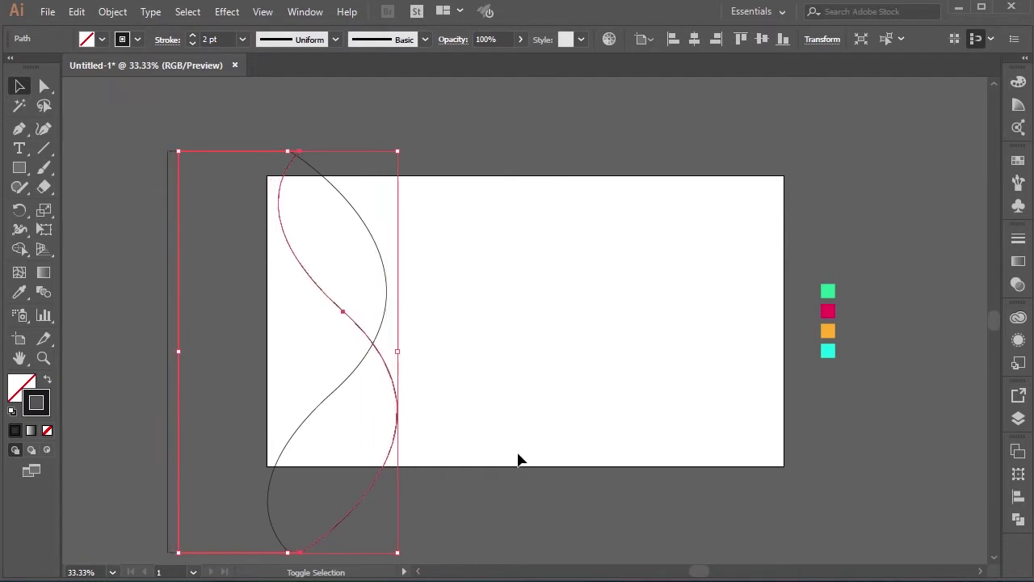
key(shift+Right)
key(shift+Up)
key(shift+Up)
key(shift+Up)
key(shift+Up)
key(shift+Up)
key(shift+Up)
key(shift+Up)
key(shift+Up)
key(shift+Up)
key(shift+Up)
key(shift+Up)
key(shift+Up)
key(shift+Up)
key(shift+Up)
key(shift+Up)
key(shift+Up)
key(shift+Up)
key(shift+Up)
key(shift+Up)
key(shift+Up)
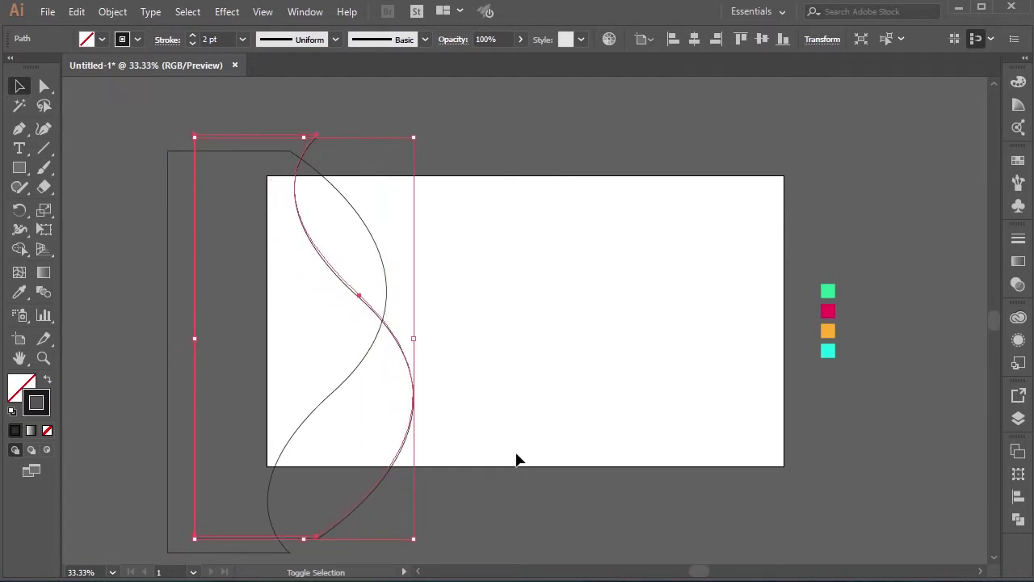
key(shift+Up)
key(shift+Up)
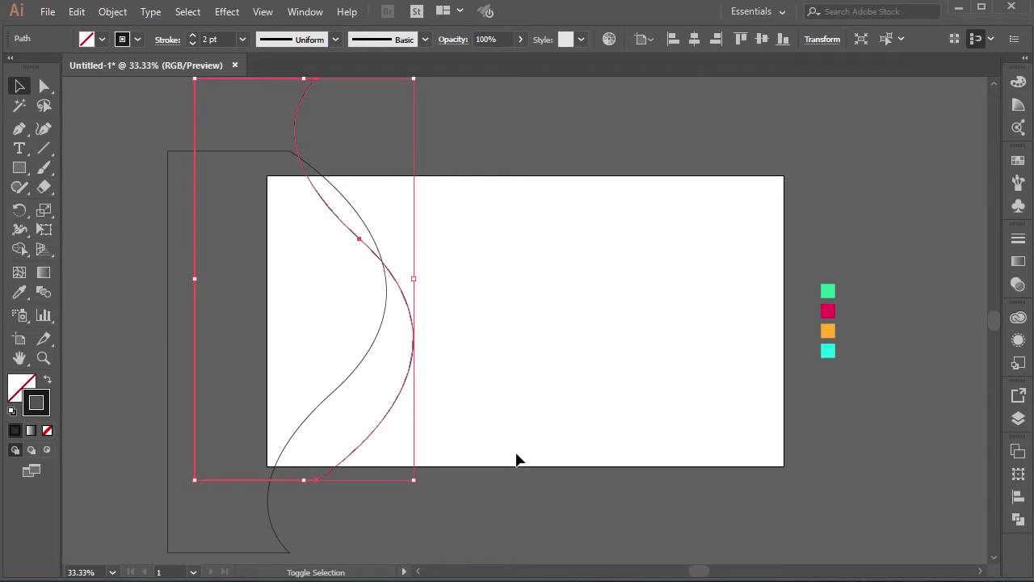
key(shift+Down)
key(shift+Down)
key(shift+Down)
key(shift+Right)
key(shift+Right)
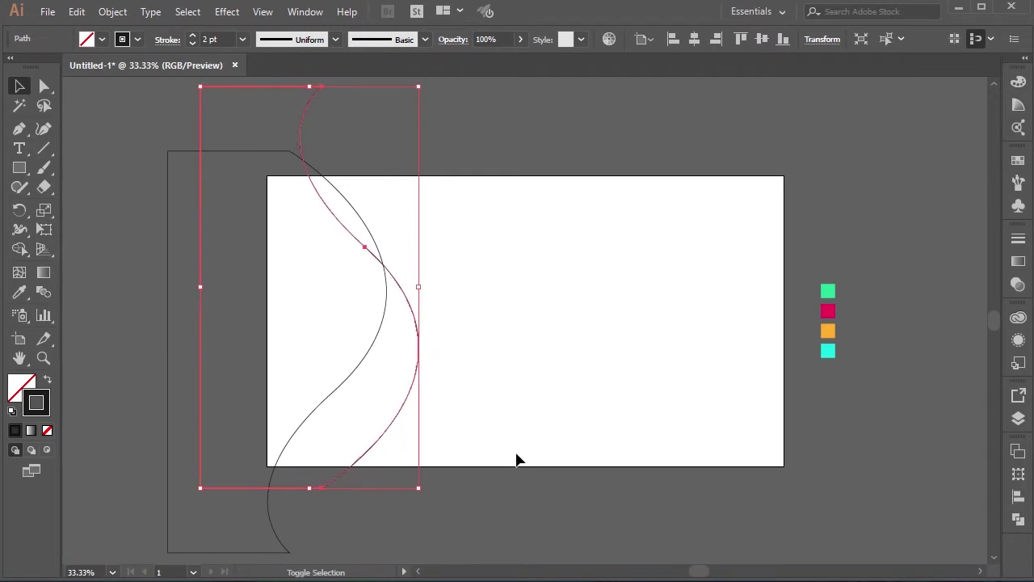
key(shift+Right)
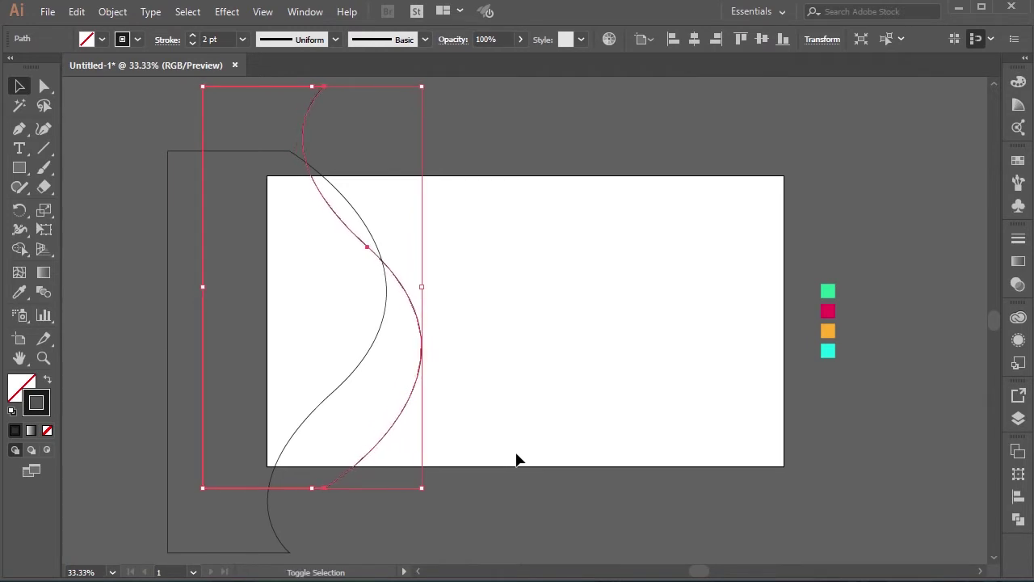
key(shift+Right)
key(Down)
key(Down)
key(Down)
key(Down)
key(Down)
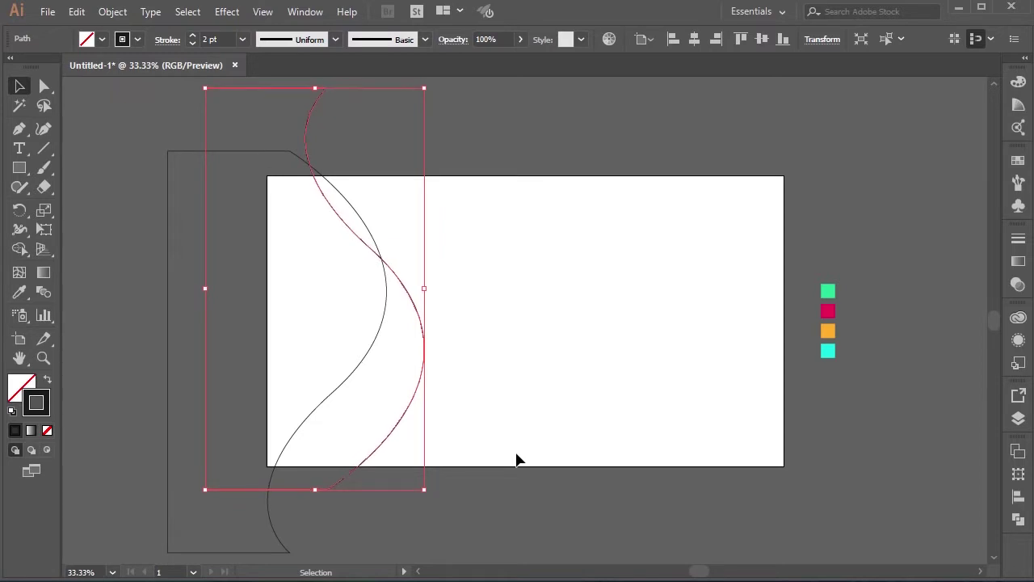
key(Down)
key(shift+Right)
key(shift+Right)
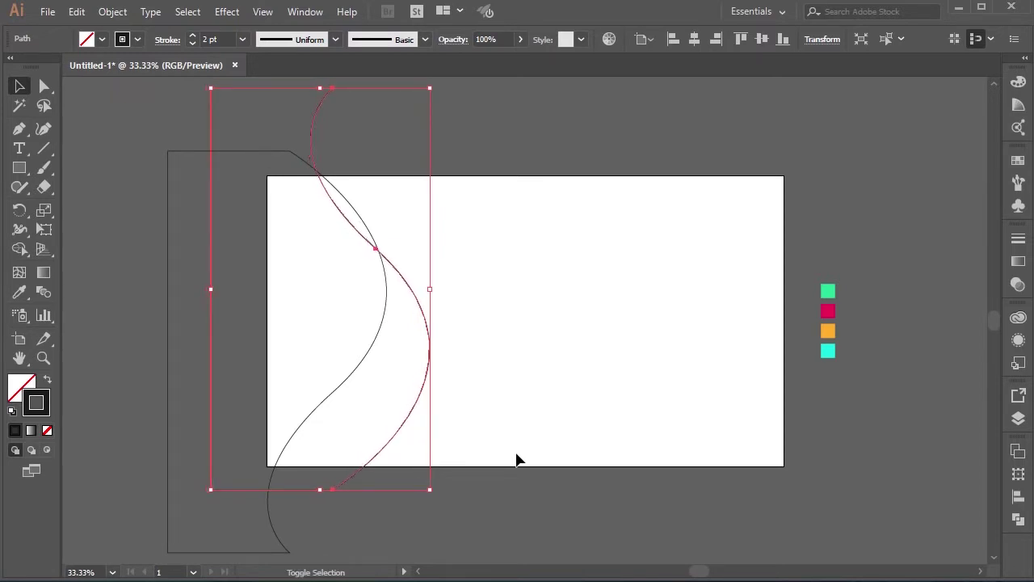
key(shift+Right)
key(shift+Down)
key(shift+Down)
key(shift+Down)
key(shift+Up)
key(shift+Up)
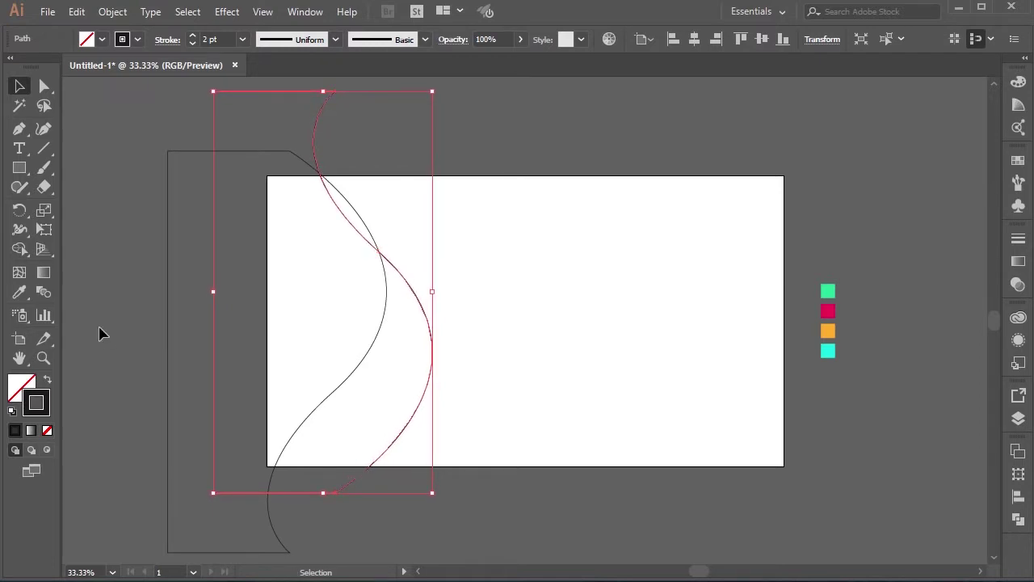
Step: Nudge the original shape about 30 px left and the reflected copy about 20 px left
drag(173, 360, 173, 361)
key(shift+Left)
key(shift+Left)
key(shift+Left)
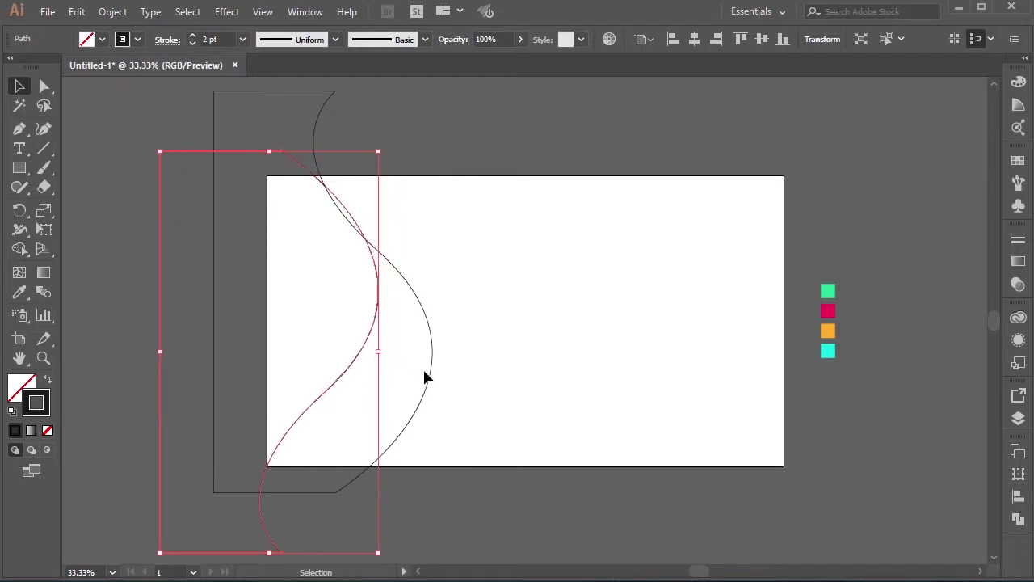
drag(426, 372, 460, 393)
key(shift+Left)
key(shift+Left)
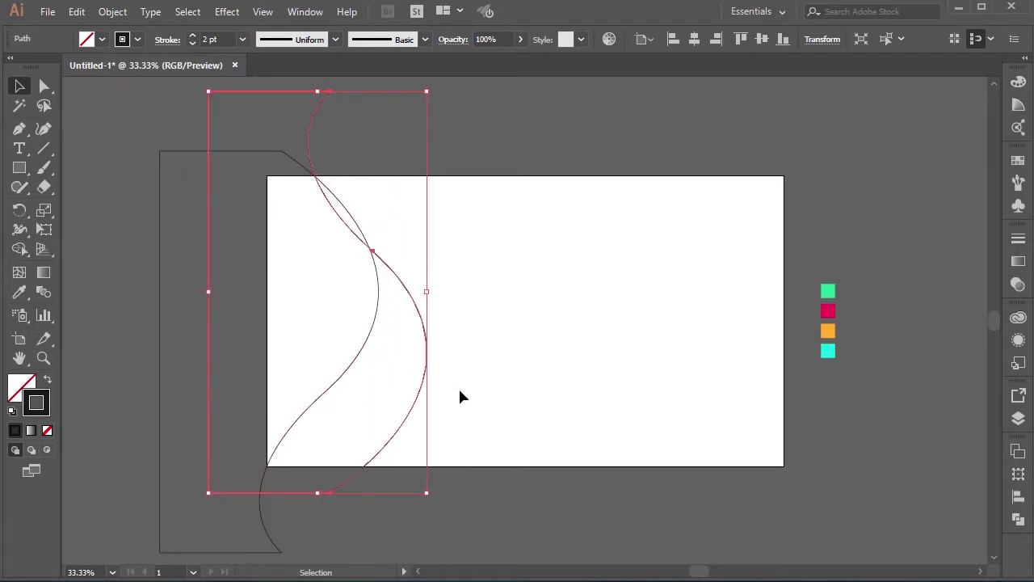
Step: Extend the lower handle of the reflected copy's middle anchor outward to widen its lower bulge, and deselect the shape
click(44, 87)
click(373, 253)
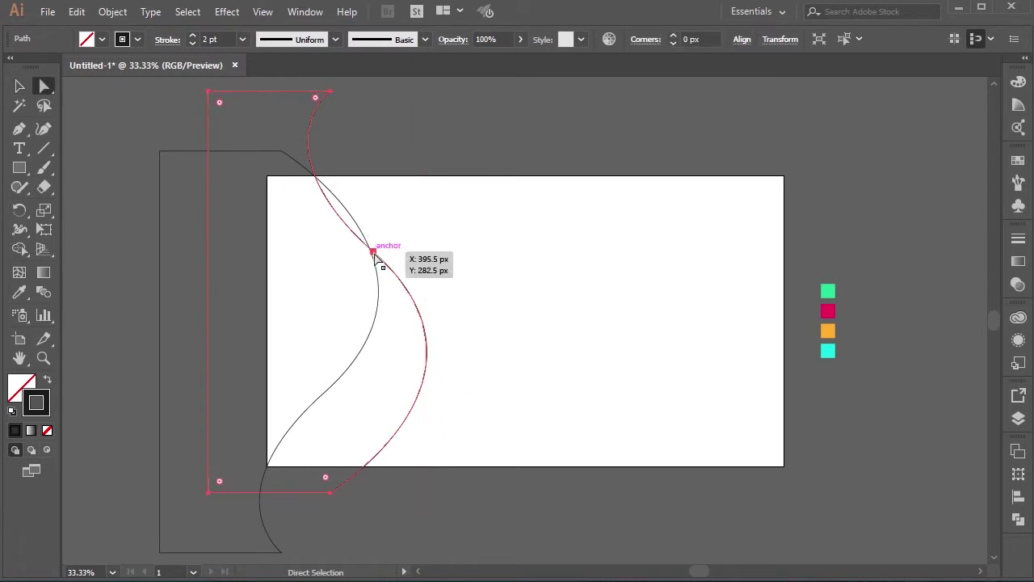
drag(516, 378, 549, 397)
click(16, 87)
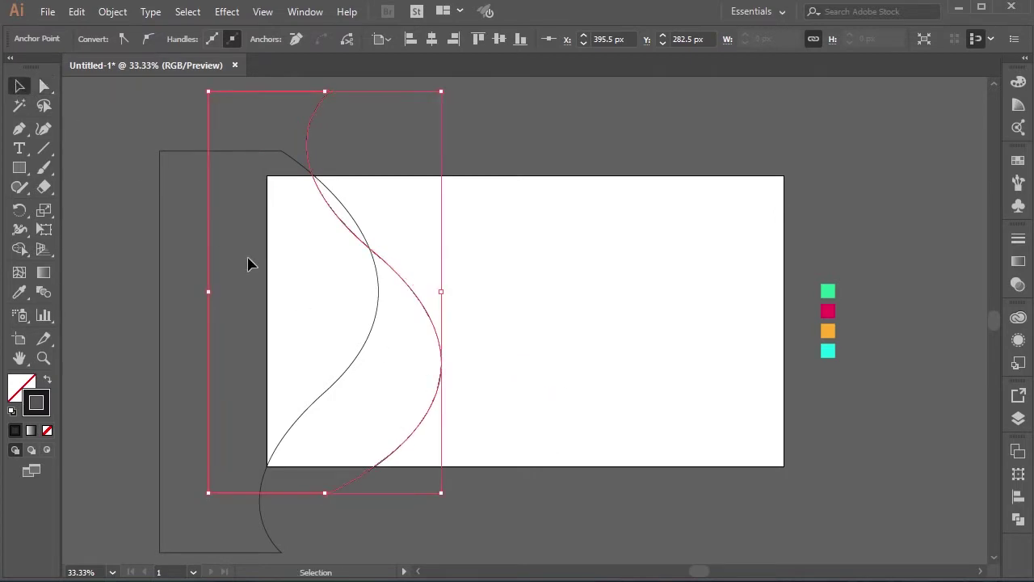
click(295, 314)
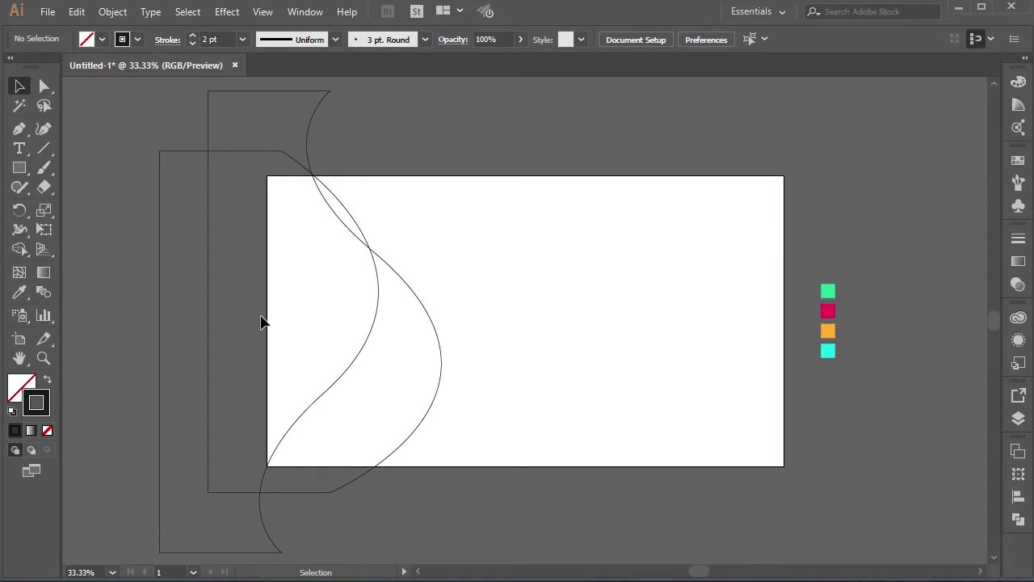
Step: Draw a third closed S-curved outline with the Pen tool through X 825, Y 603 px, overrunning the artboard vertically, with its straight side at X 120 px
key(p)
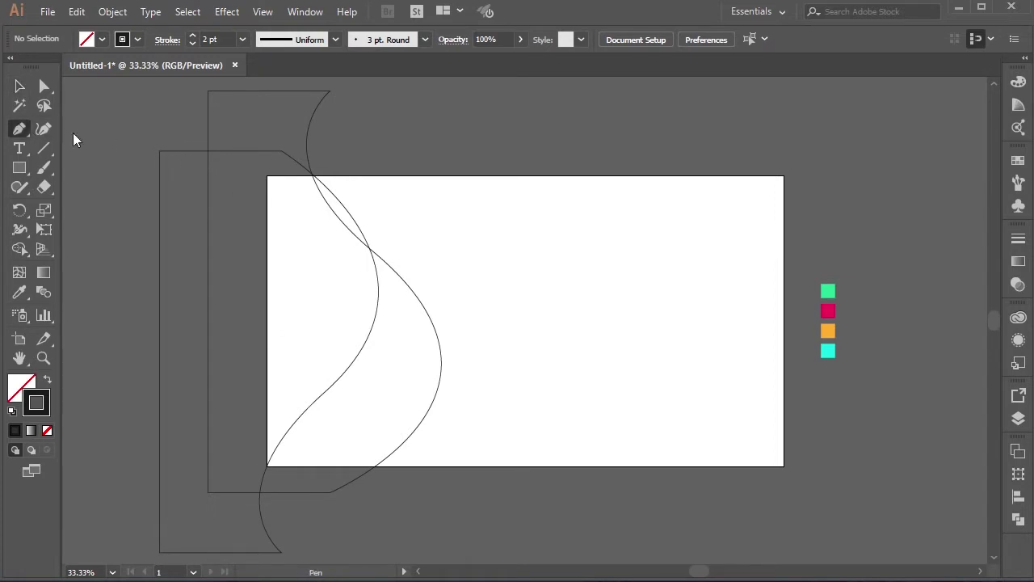
click(436, 162)
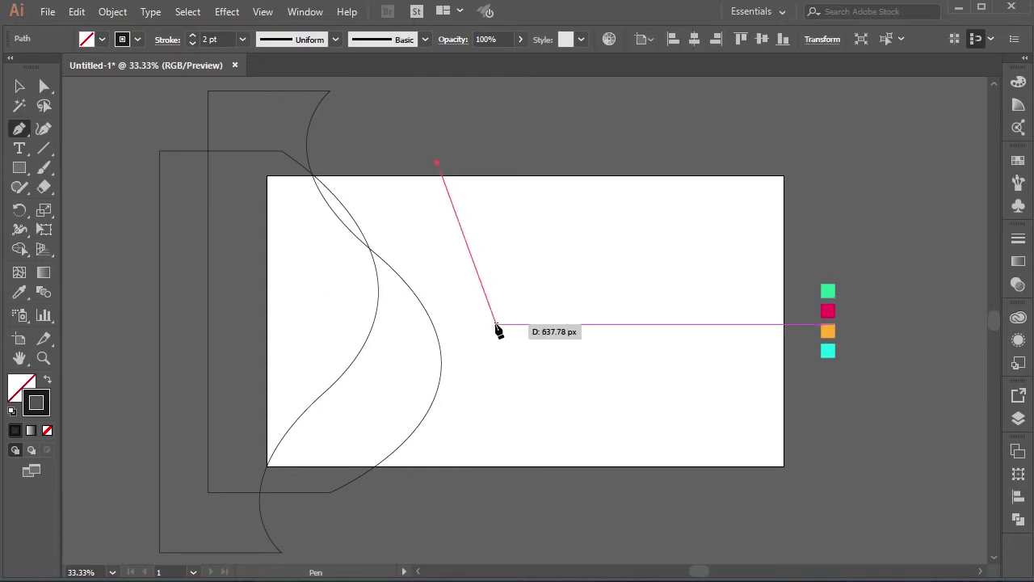
drag(489, 338, 443, 456)
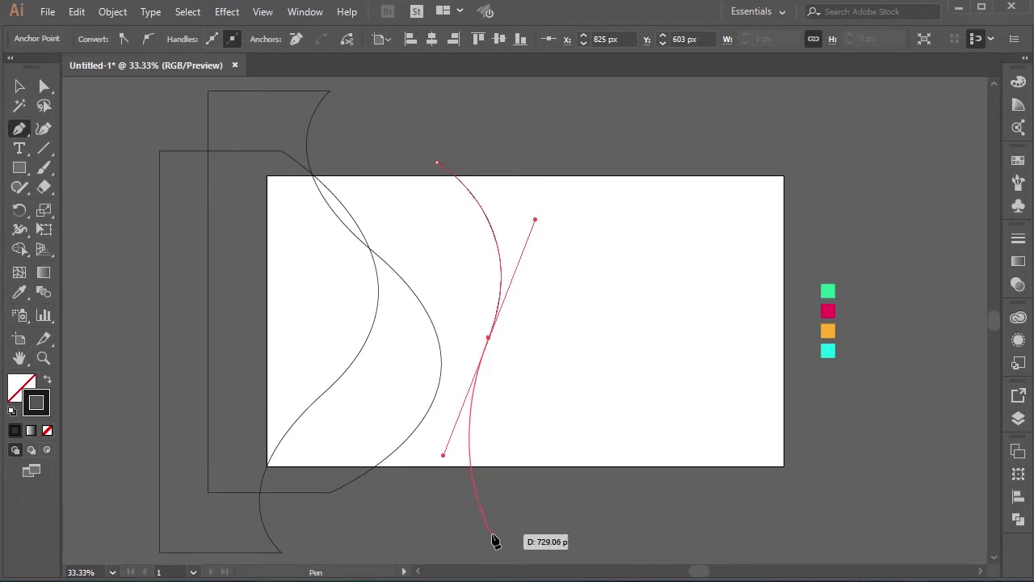
drag(501, 533, 299, 534)
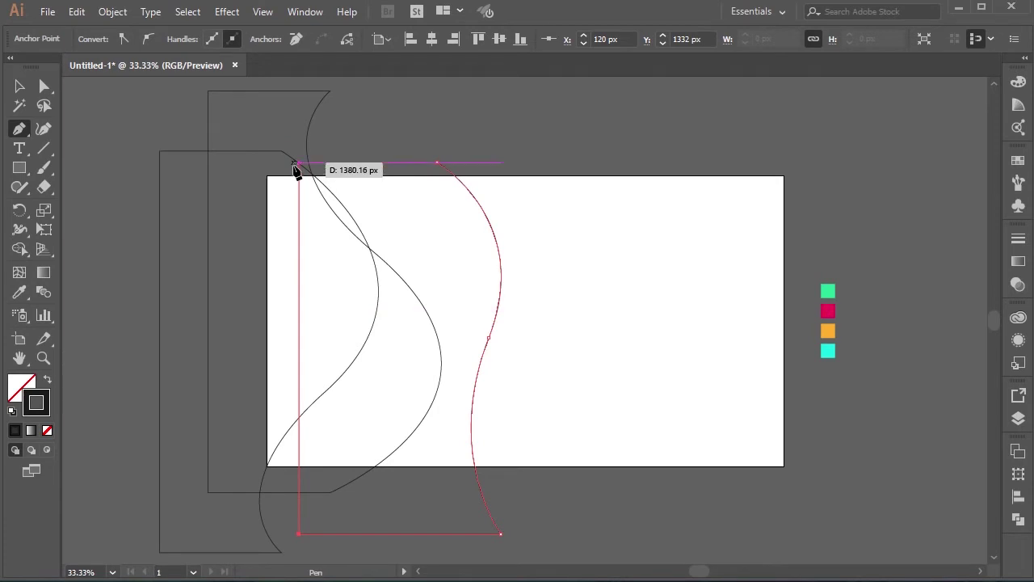
click(299, 162)
click(436, 163)
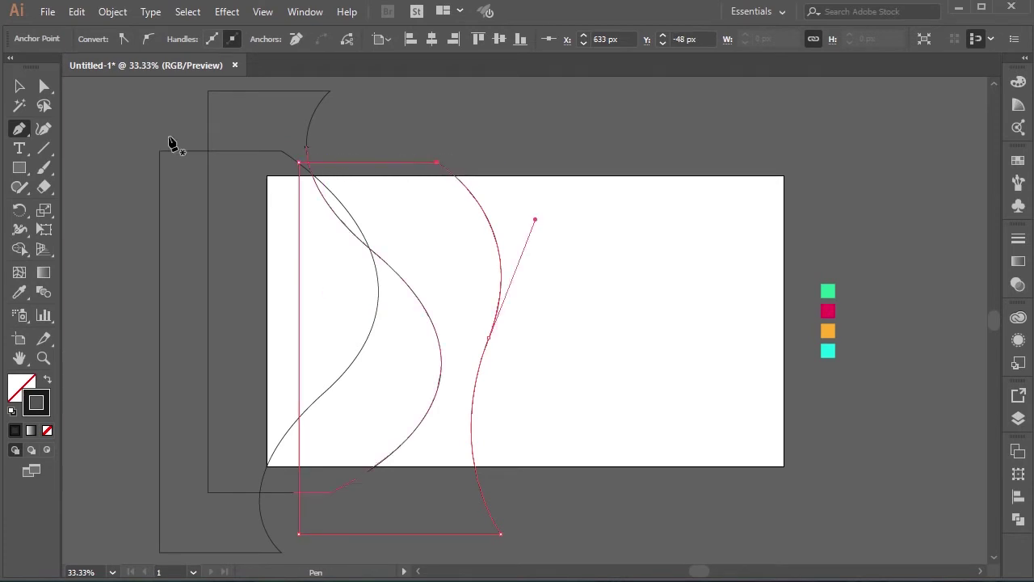
key(v)
click(480, 106)
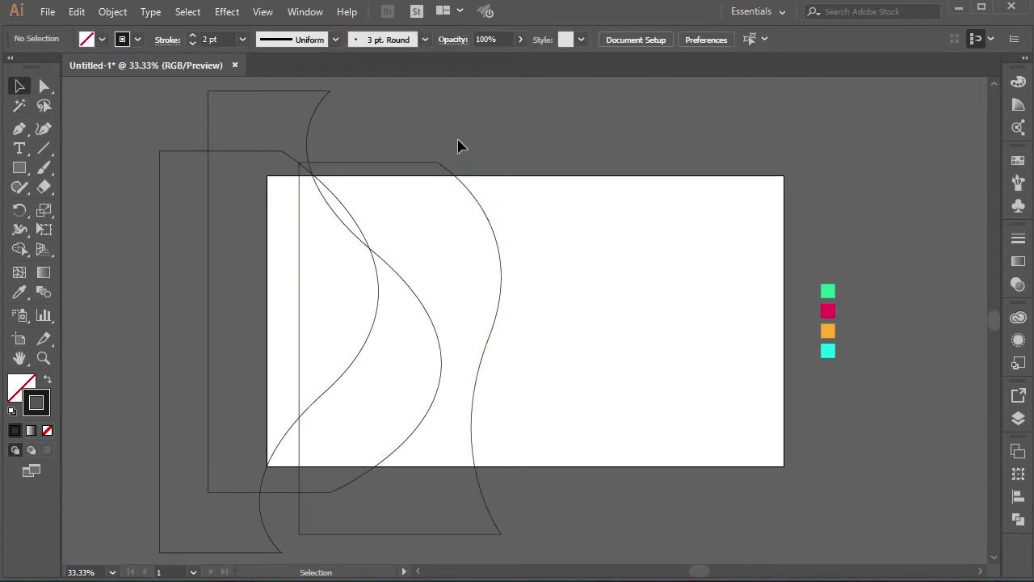
Step: Nudge the third S-curved outline about 30 px left and deselect it
click(465, 214)
key(shift+Left)
key(shift+Left)
key(shift+Left)
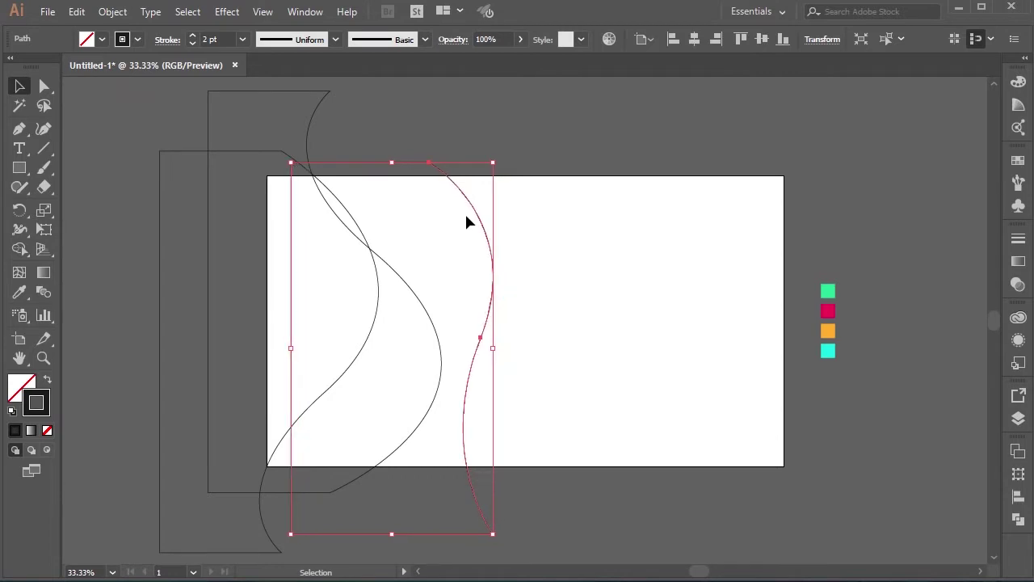
click(456, 225)
Step: Draw a fourth closed S-curved outline from X 528, Y -69 px through X 858, Y 855 px to X 1014, Y 1272 px, with its straight side at X 415 px
click(20, 129)
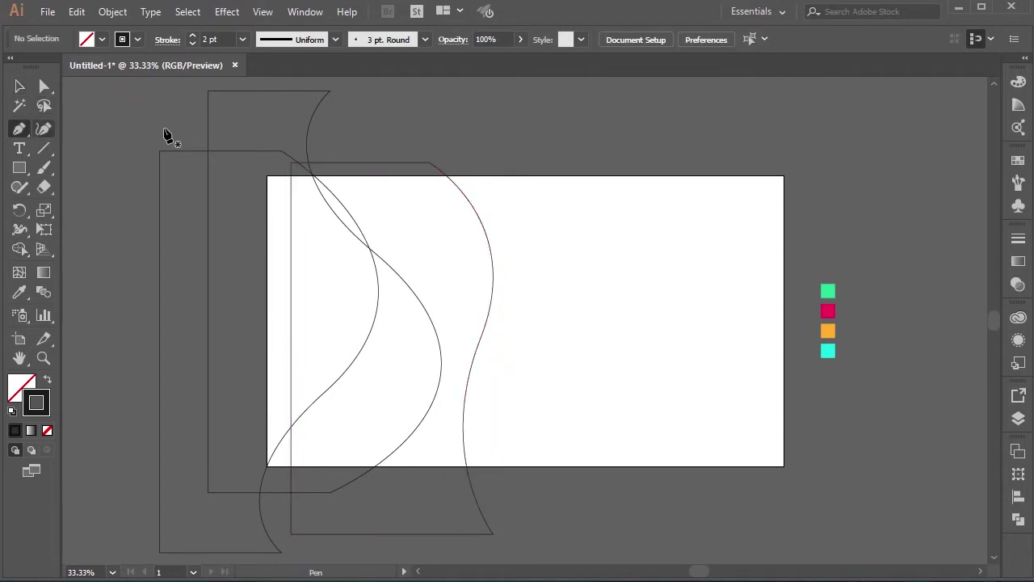
click(409, 157)
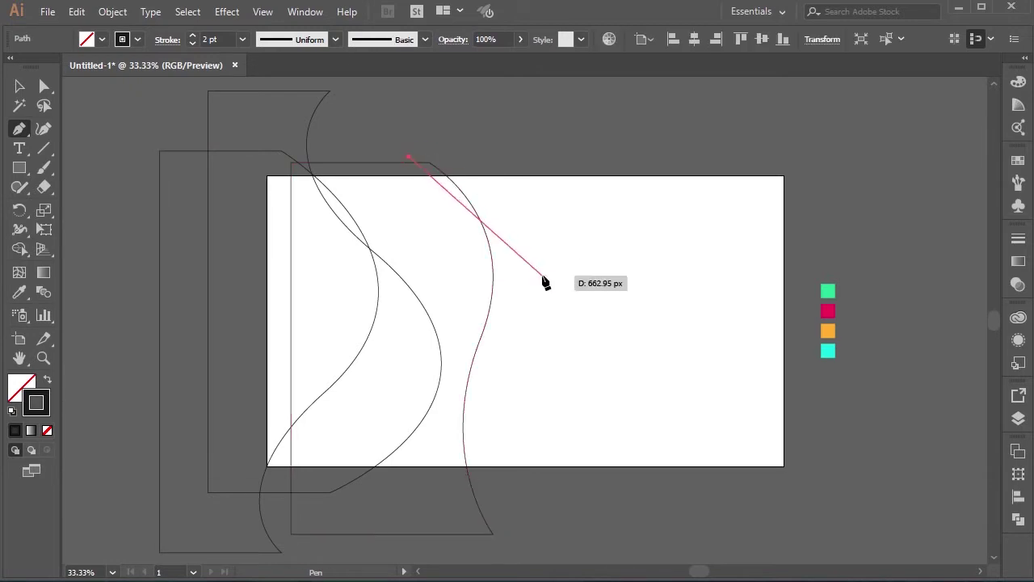
scroll(540, 352, down, 1)
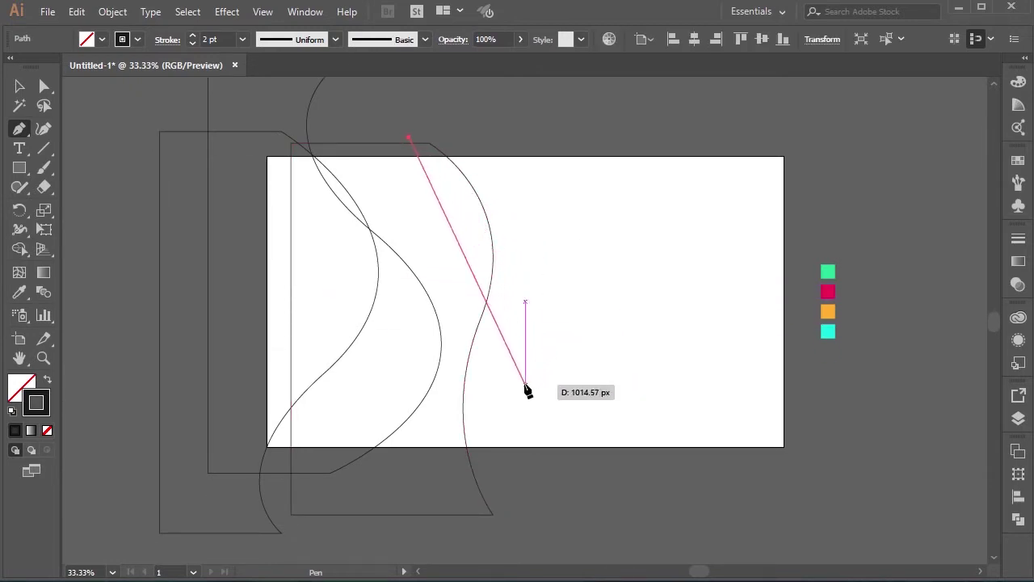
drag(498, 386, 374, 500)
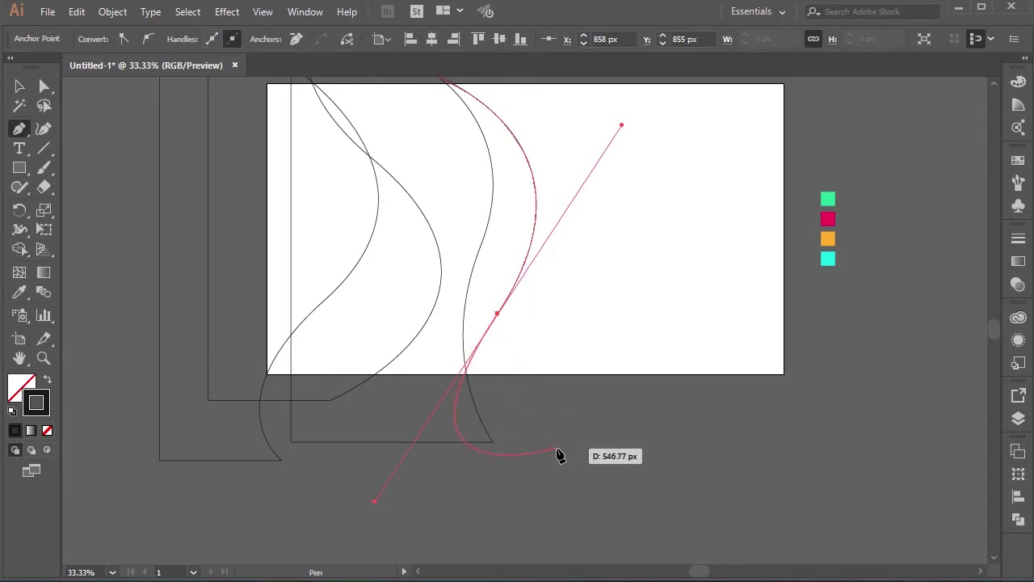
drag(539, 425, 647, 467)
click(527, 426)
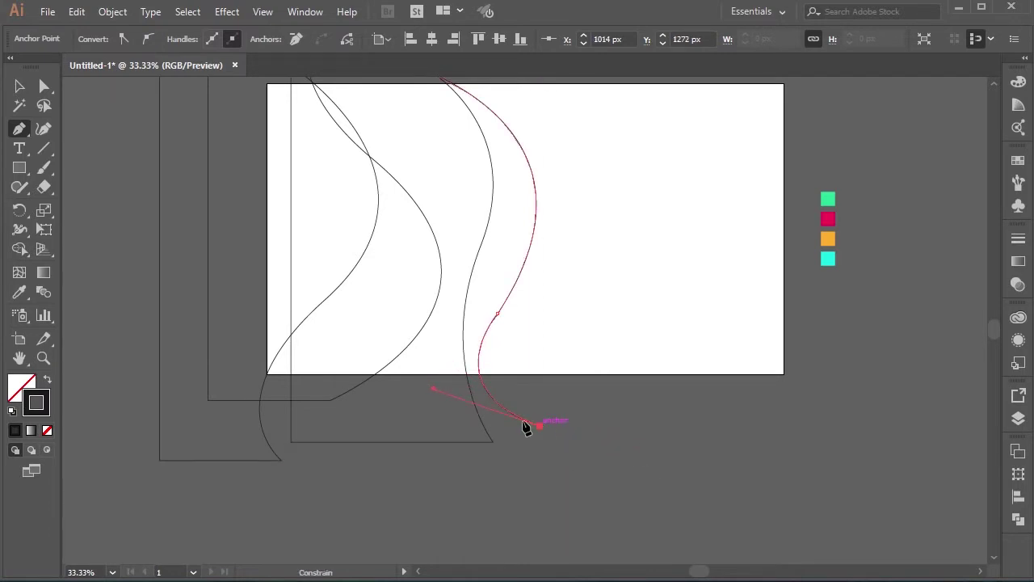
drag(527, 428, 380, 463)
scroll(395, 428, up, 1)
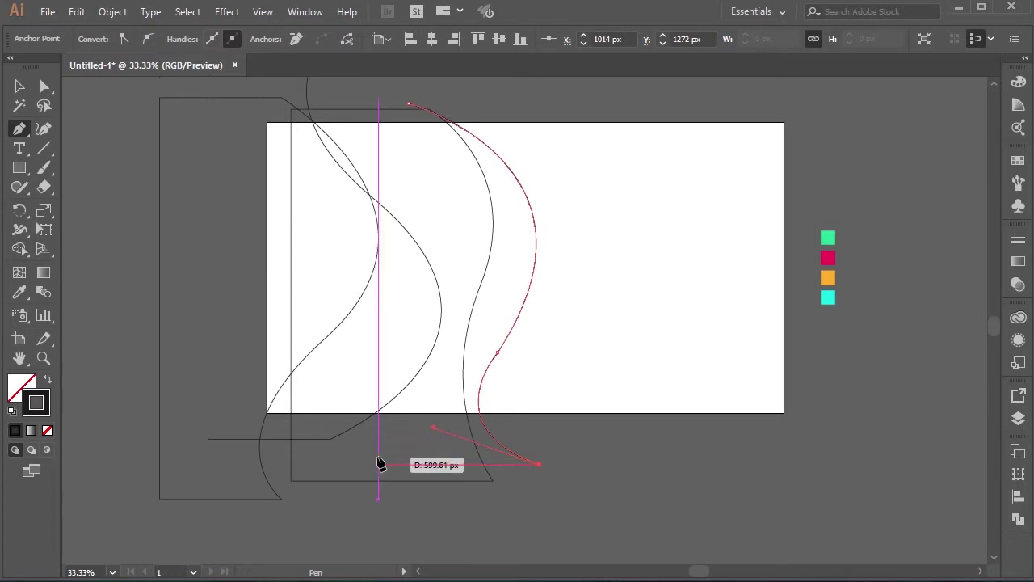
click(379, 464)
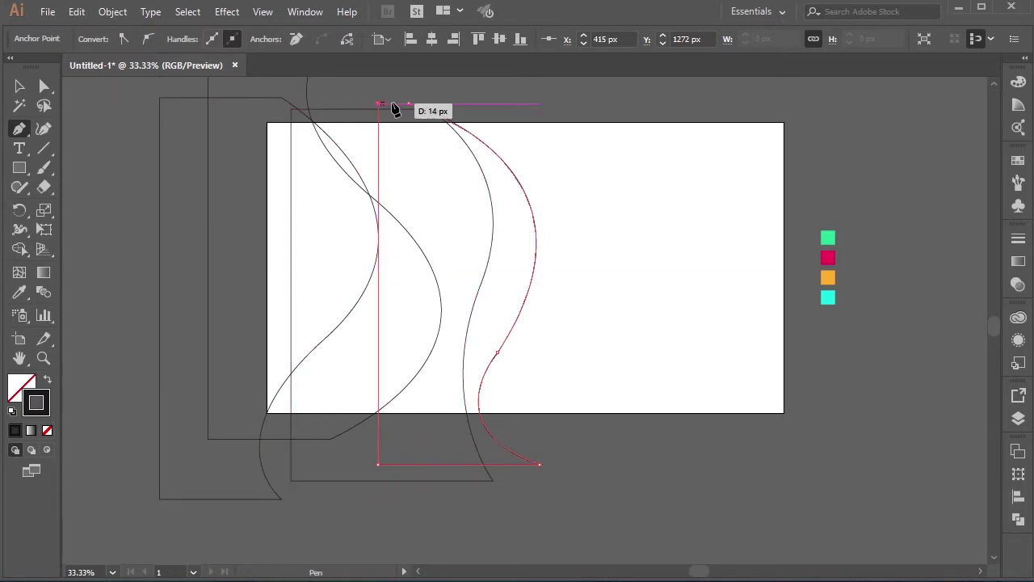
drag(394, 109, 412, 104)
click(19, 86)
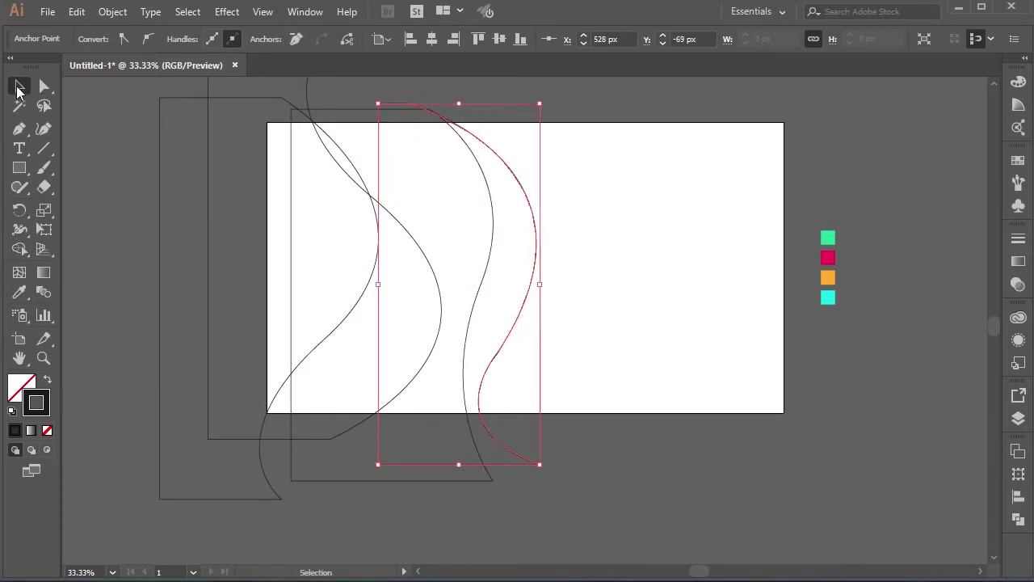
click(327, 230)
Step: Pull the upper handle of the fourth outline's middle anchor outward to widen its upper bulge, and deselect the shape
click(519, 305)
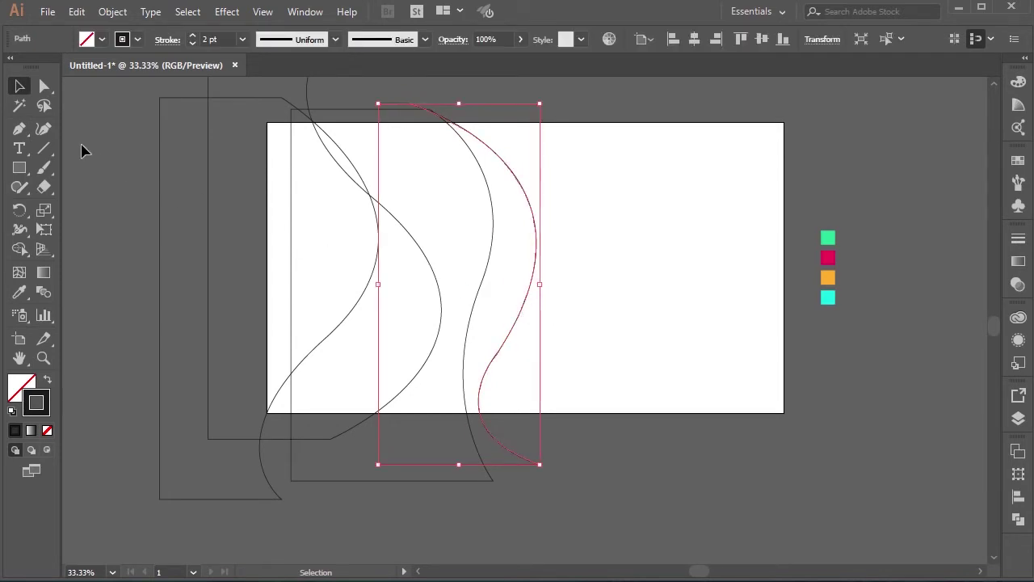
click(44, 87)
click(539, 465)
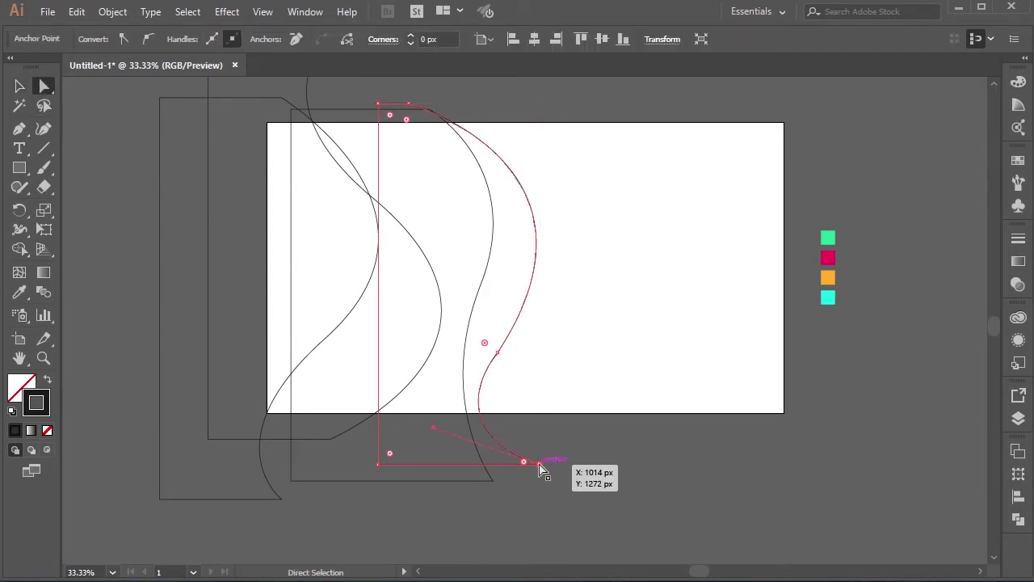
click(497, 352)
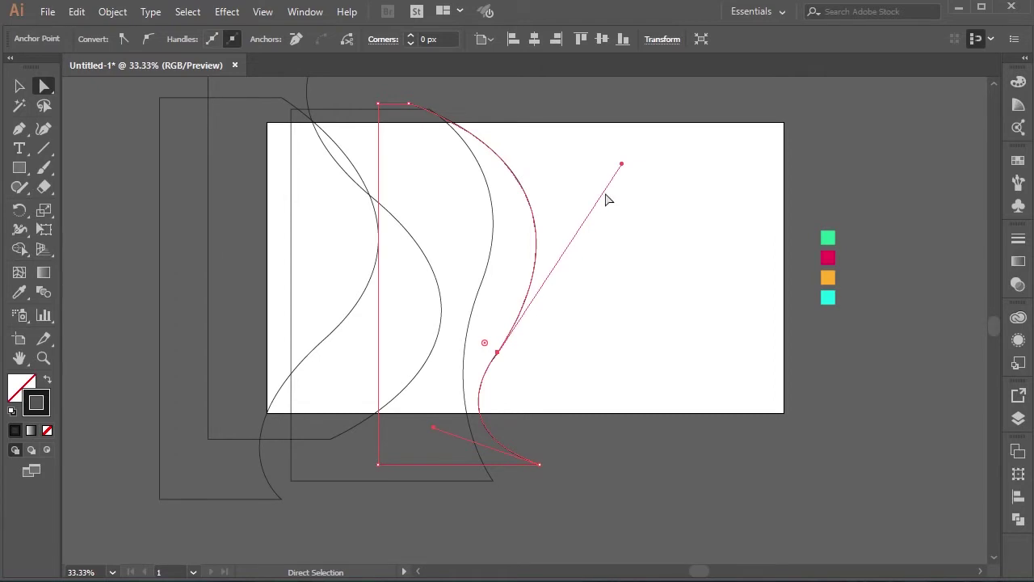
drag(622, 165, 647, 176)
click(592, 335)
click(498, 352)
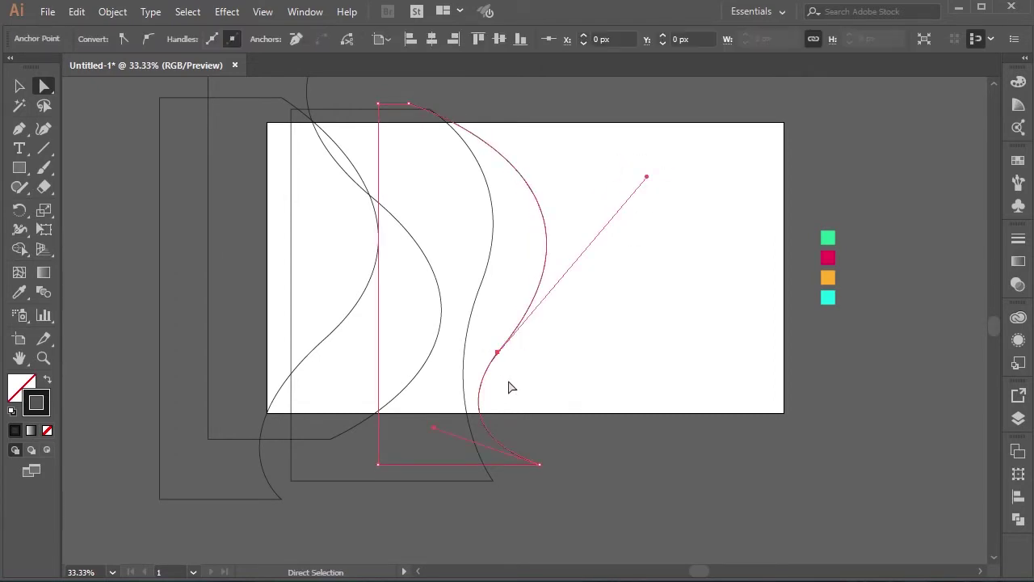
click(519, 429)
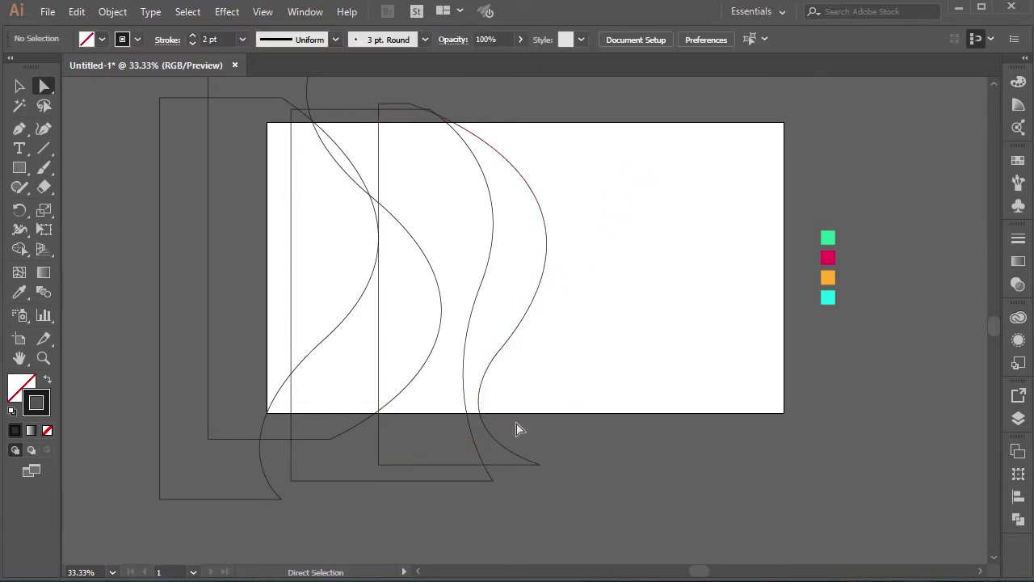
click(19, 85)
scroll(601, 282, up, 2)
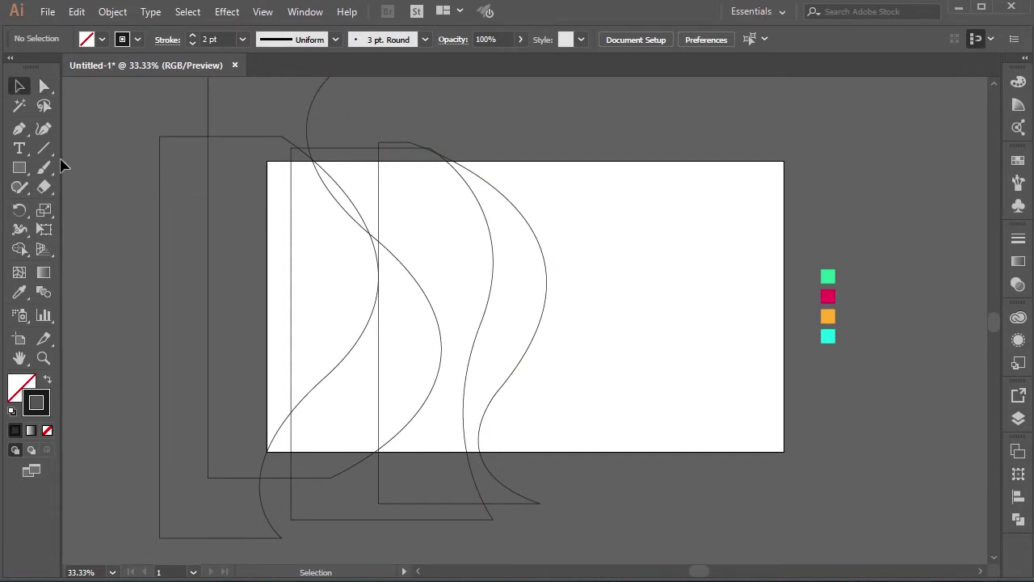
click(19, 129)
drag(642, 192, 566, 196)
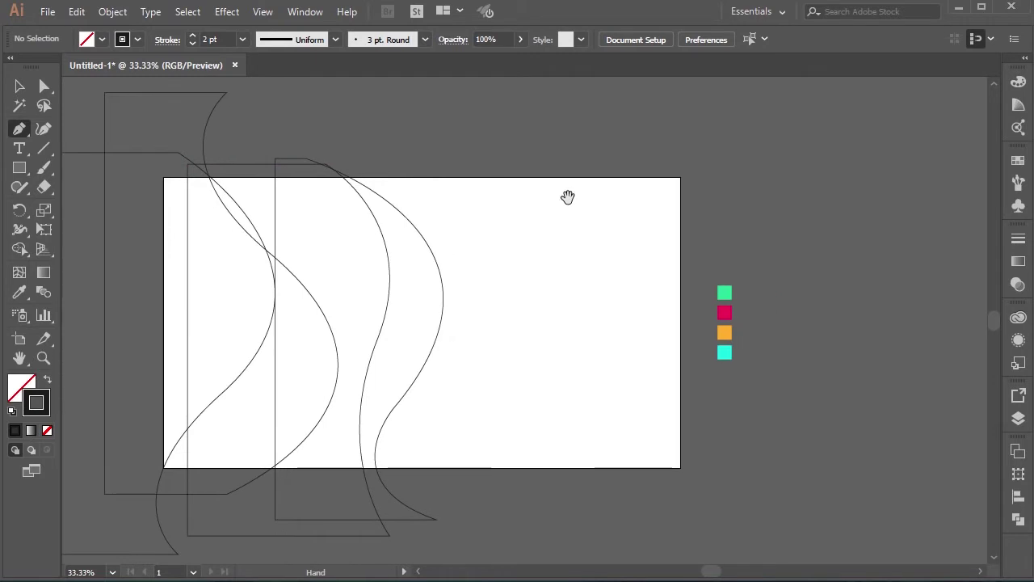
click(456, 153)
drag(524, 304, 471, 388)
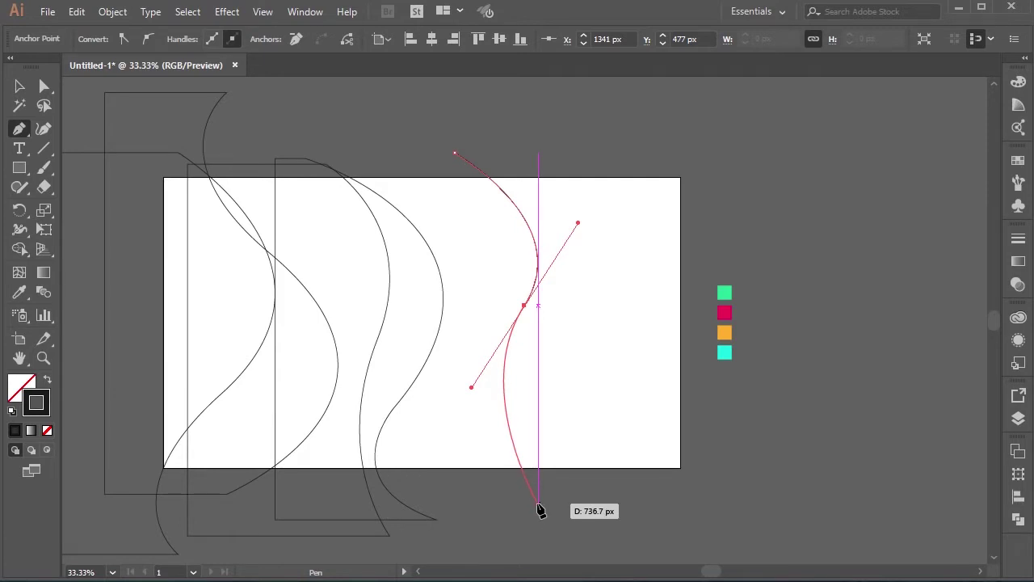
key(Delete)
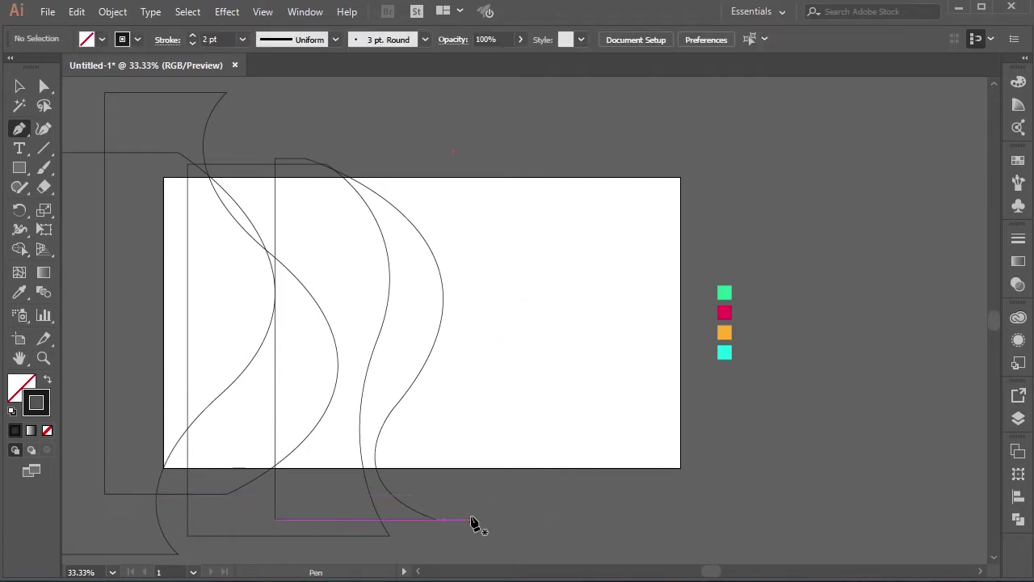
Step: Draw a fifth closed outline from below the artboard, bulging right low and left high, to X 1419, Y -147 px, with its straight side at X 711 px
click(471, 520)
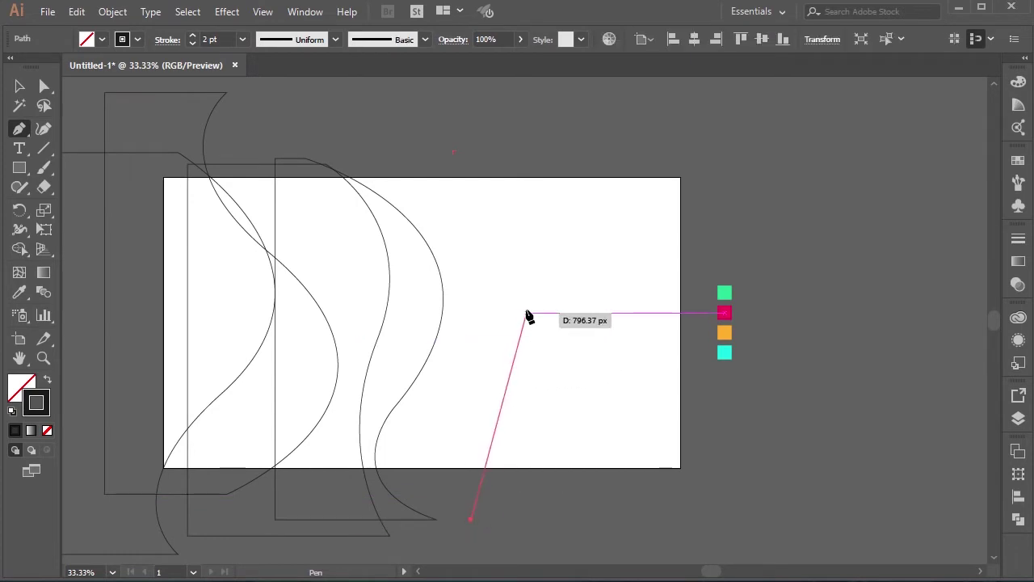
drag(520, 326, 441, 197)
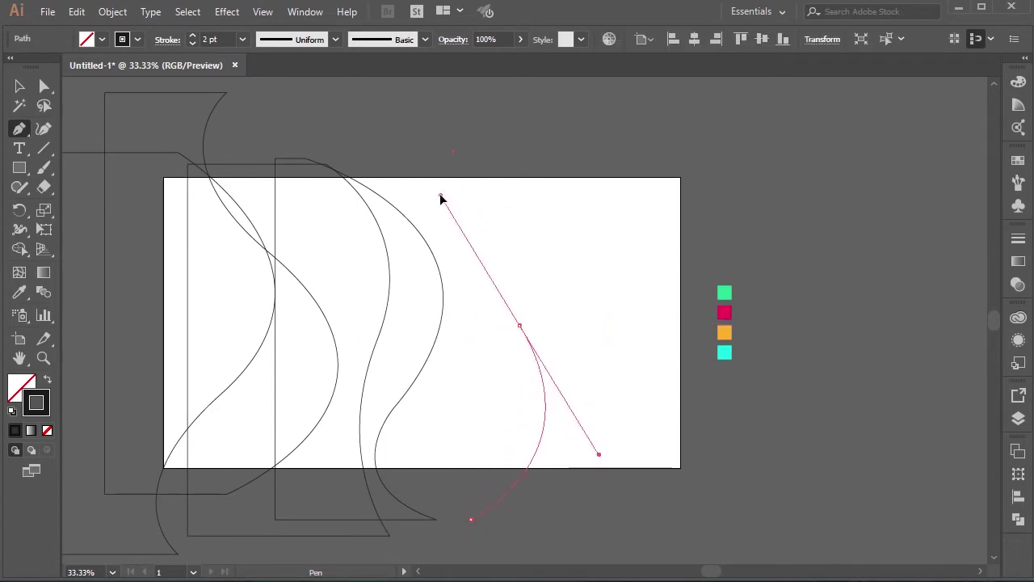
click(546, 138)
click(355, 138)
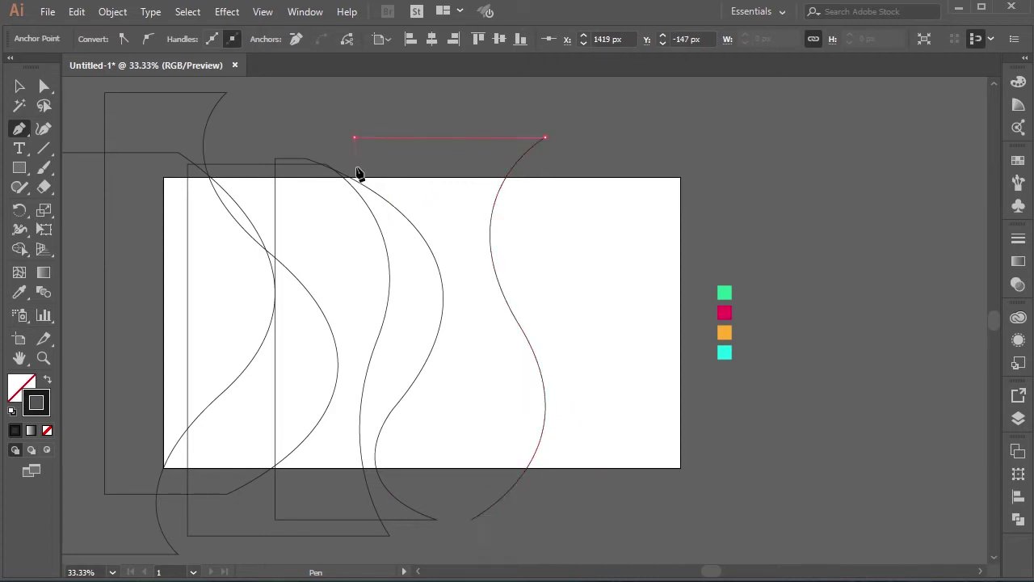
click(356, 519)
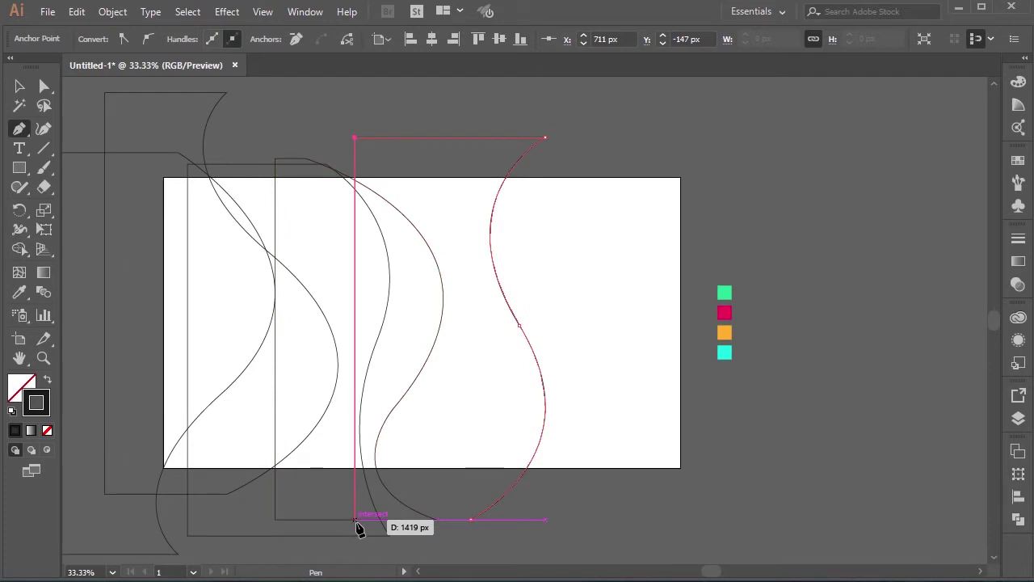
click(472, 521)
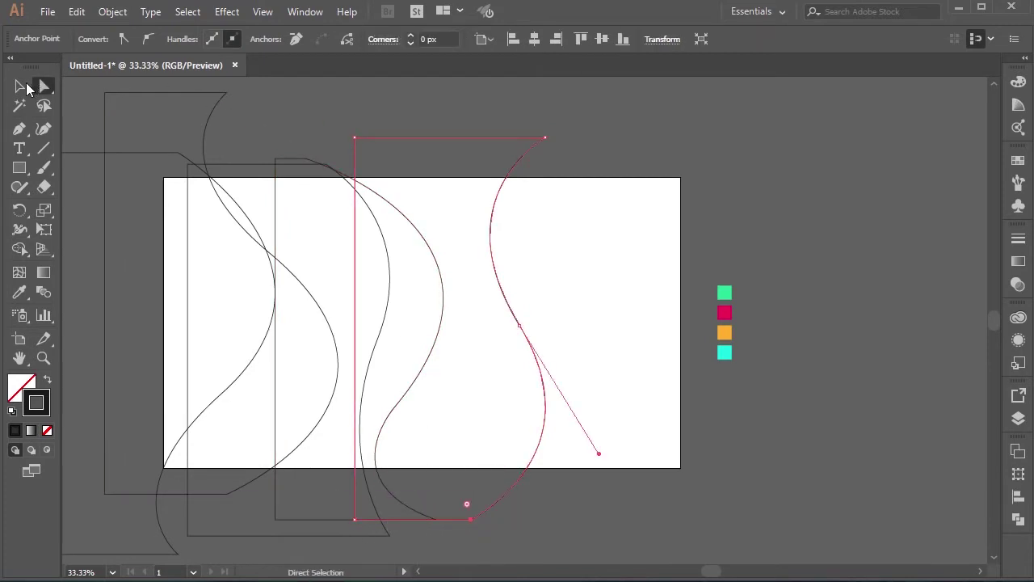
click(19, 85)
Step: Nudge the fifth S-curved outline about 40 px left and deselect it
drag(566, 234, 487, 326)
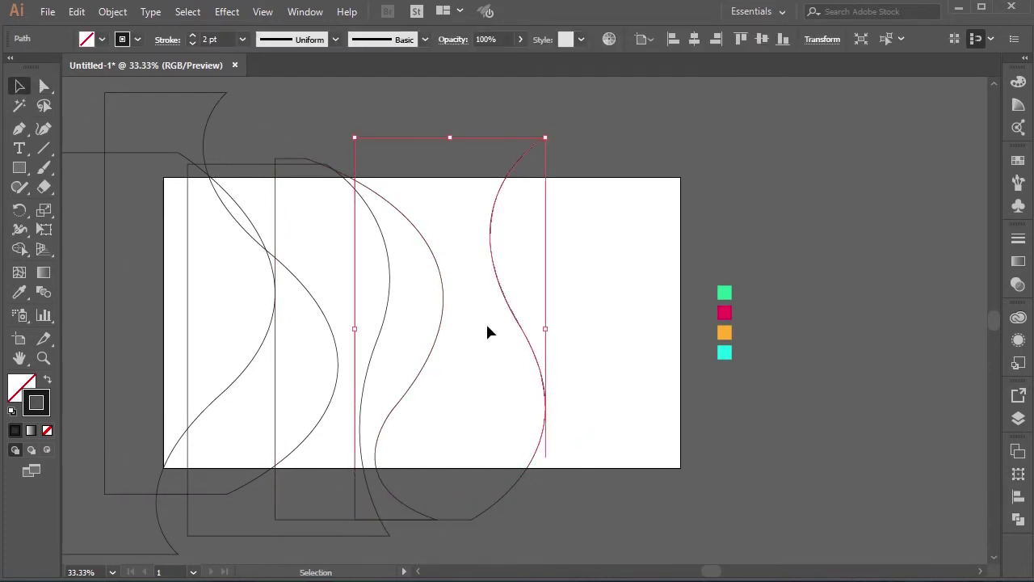
key(shift+Left)
key(shift+Left)
key(shift+Left)
key(shift+Left)
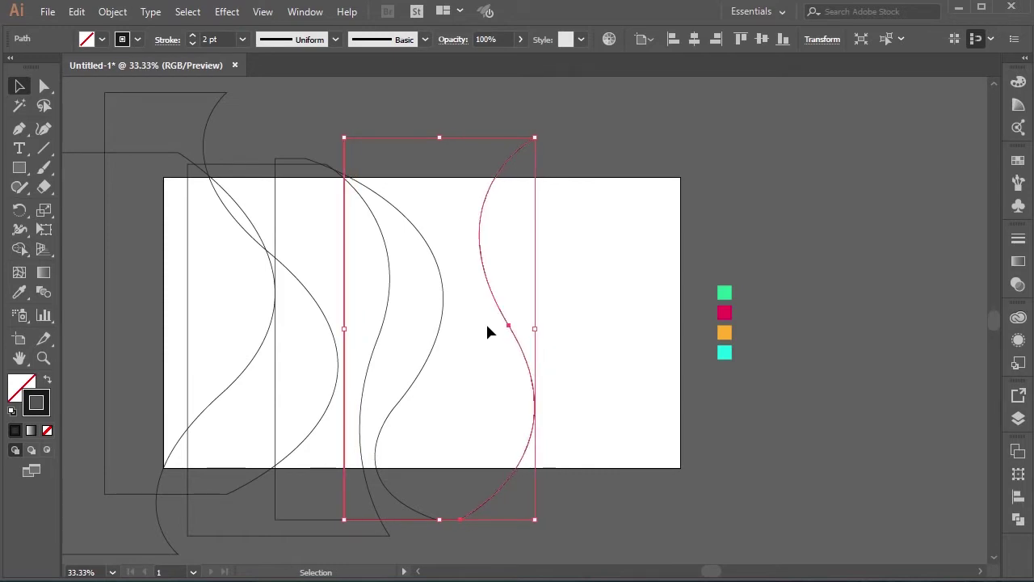
click(488, 331)
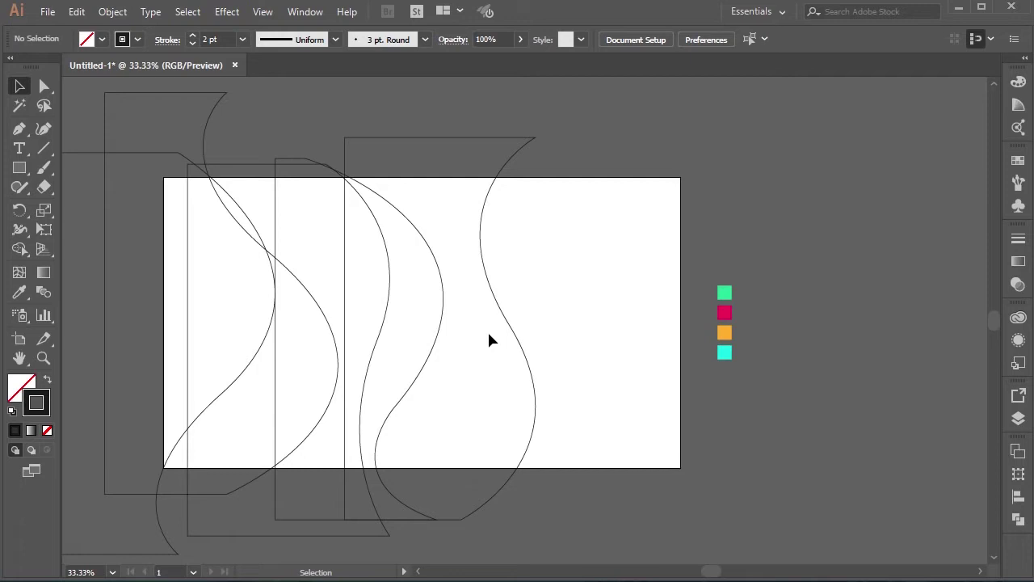
drag(489, 334, 539, 350)
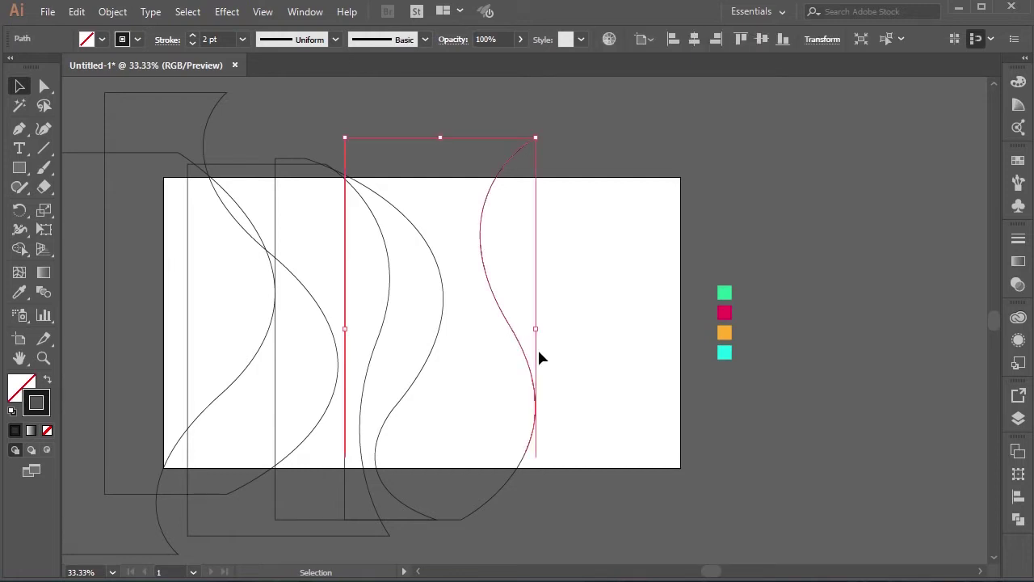
click(489, 377)
Step: Nudge the fourth S-curved outline slightly right, toward the fifth one
click(428, 358)
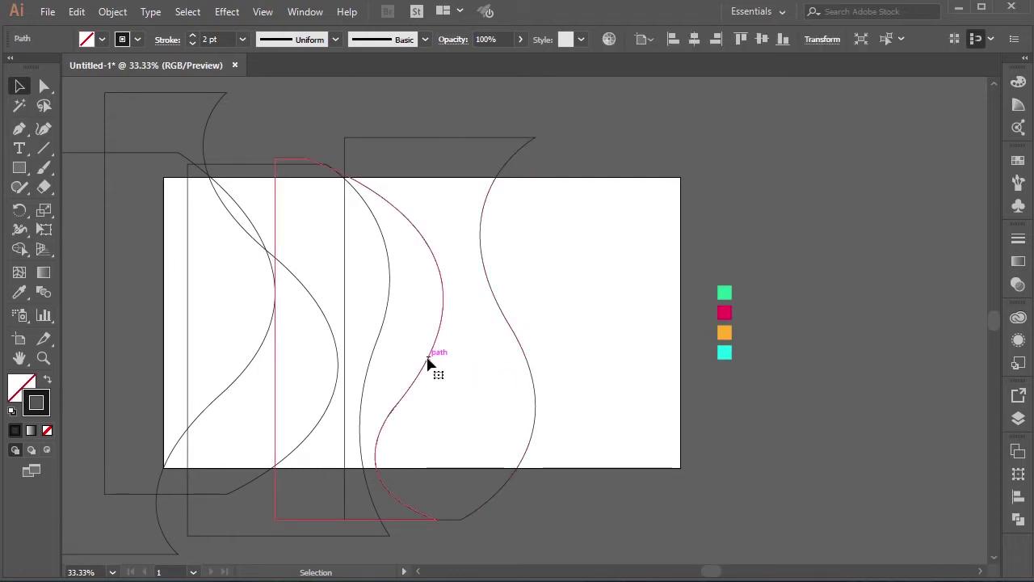
key(Right)
key(Right)
key(Right)
key(Right)
key(Right)
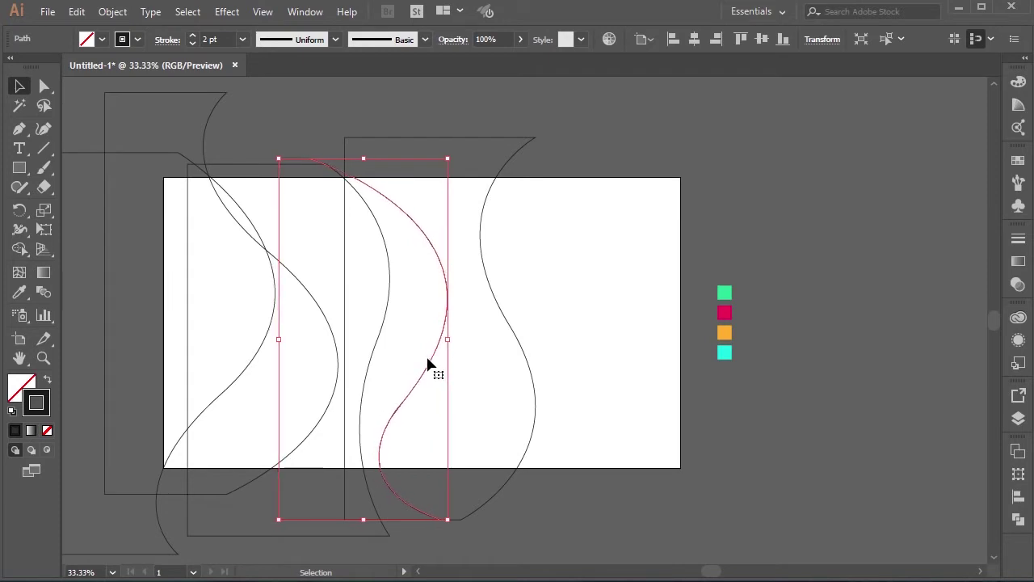
Step: Deselect the fourth outline and create a copy of the fifth outline reflected across the horizontal axis
click(487, 356)
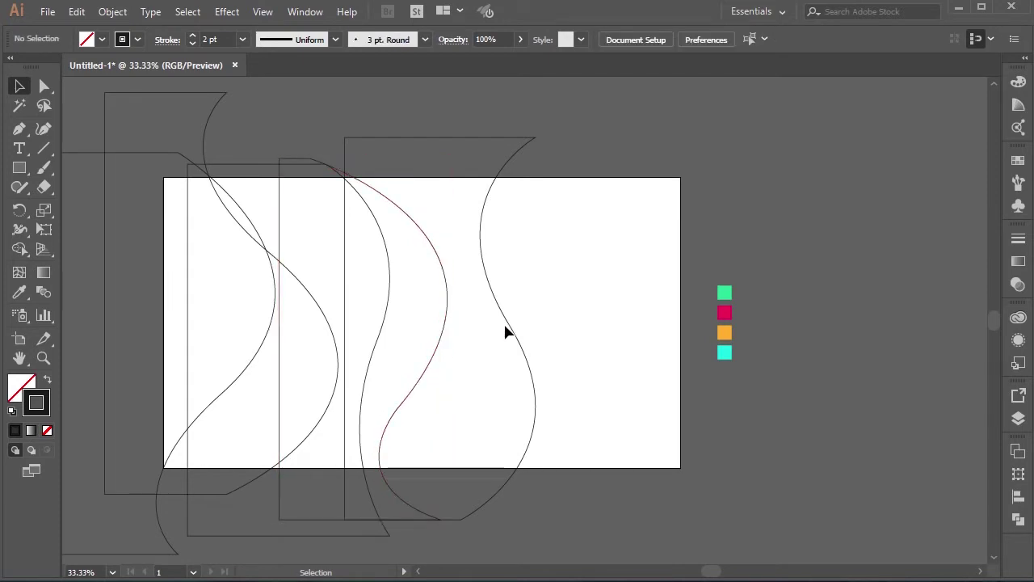
right_click(508, 330)
mouse_move(575, 524)
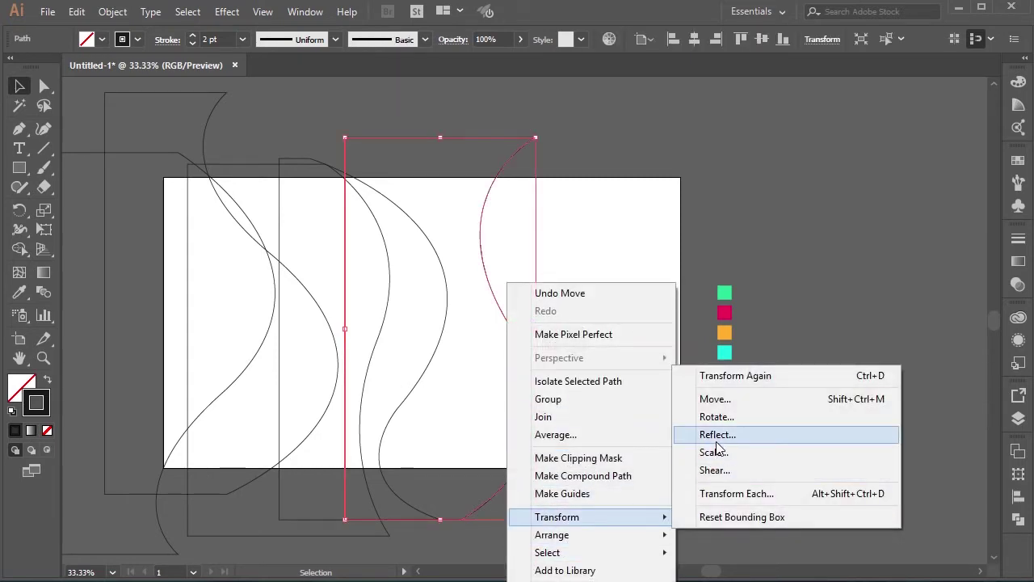
click(716, 441)
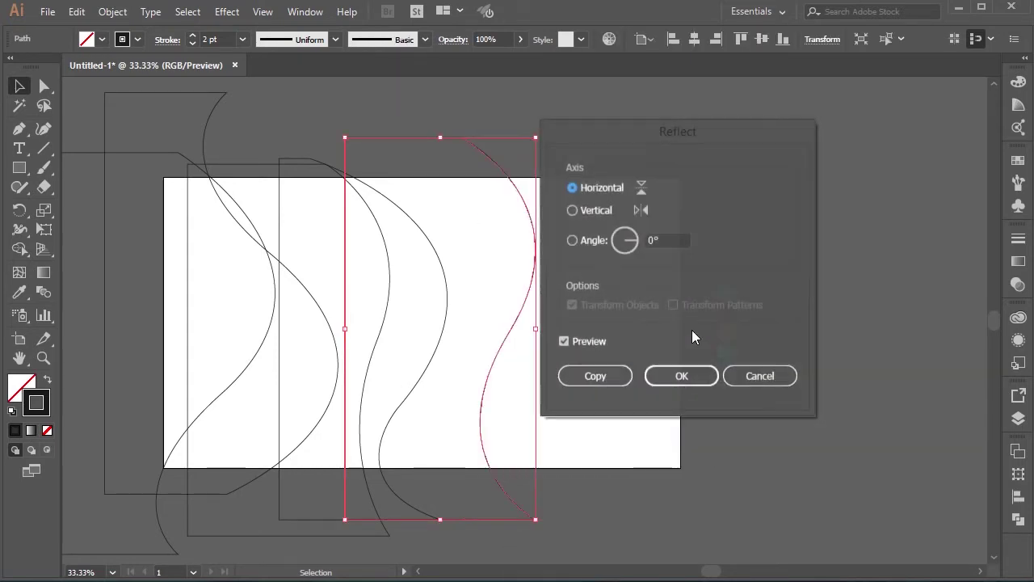
click(614, 374)
Step: Move the reflected copy about 240 px right of the fifth outline and deselect it
key(shift+Right)
key(shift+Right)
key(shift+Right)
key(shift+Right)
key(shift+Right)
key(shift+Right)
key(shift+Right)
key(shift+Right)
key(shift+Right)
key(shift+Right)
key(shift+Right)
key(shift+Right)
key(shift+Right)
key(shift+Right)
key(shift+Right)
key(shift+Right)
key(shift+Right)
key(shift+Right)
key(shift+Right)
key(shift+Right)
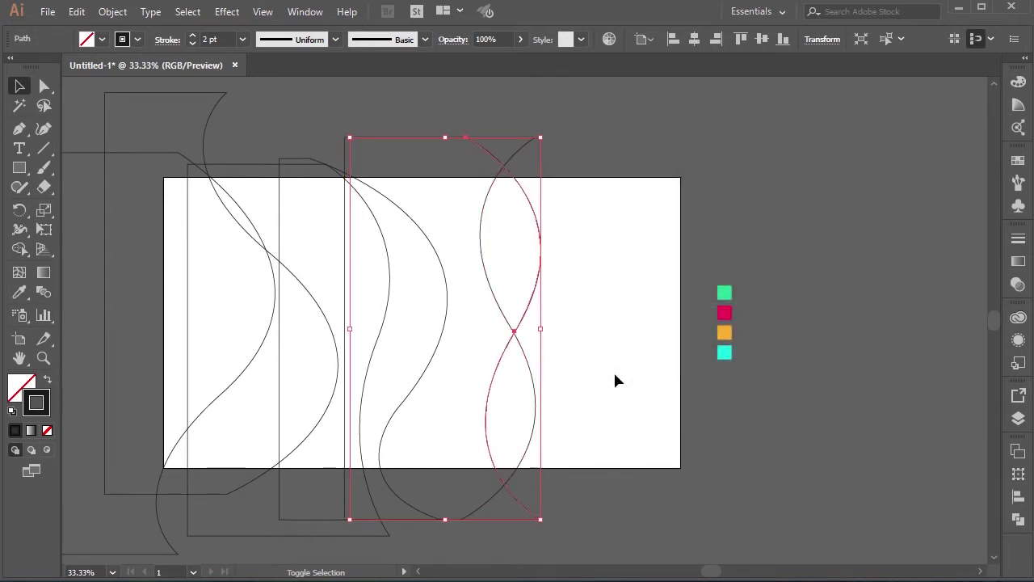
key(shift+Right)
key(shift+Right)
key(shift+Right)
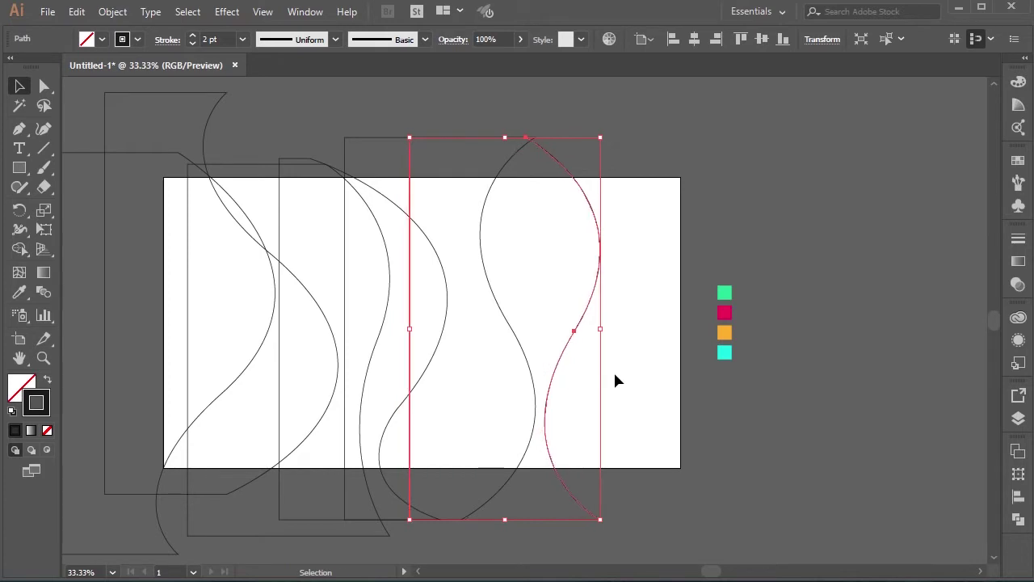
key(shift+Right)
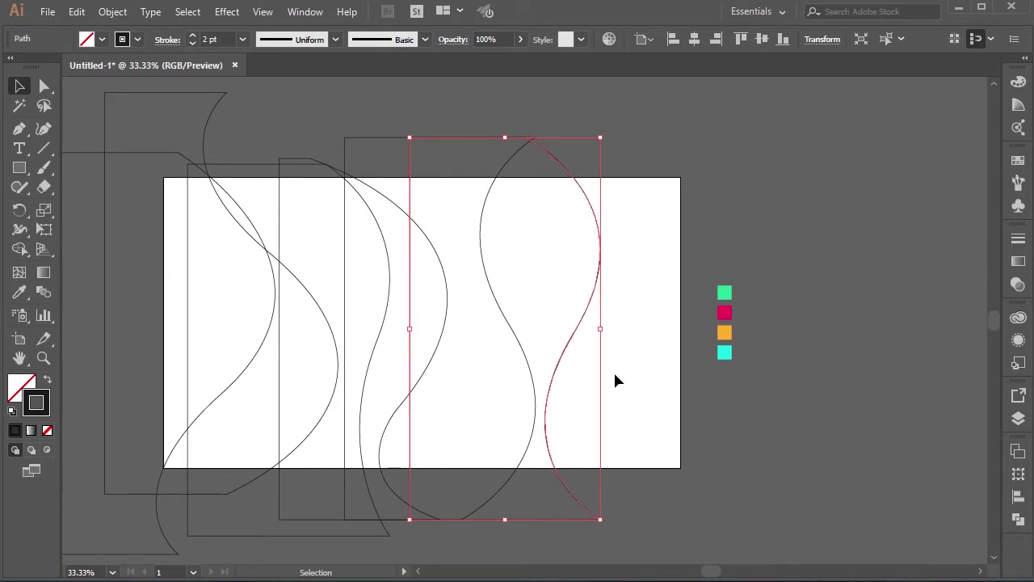
click(616, 381)
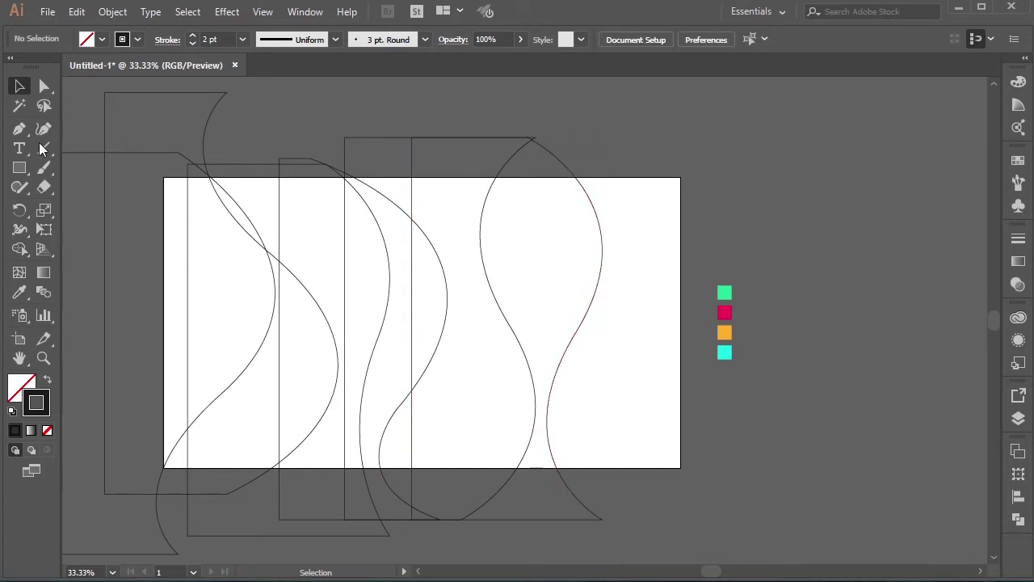
Step: Start the seventh outline with the Pen tool, placing its first anchor below the artboard at X 1662, Y 1178 px
key(p)
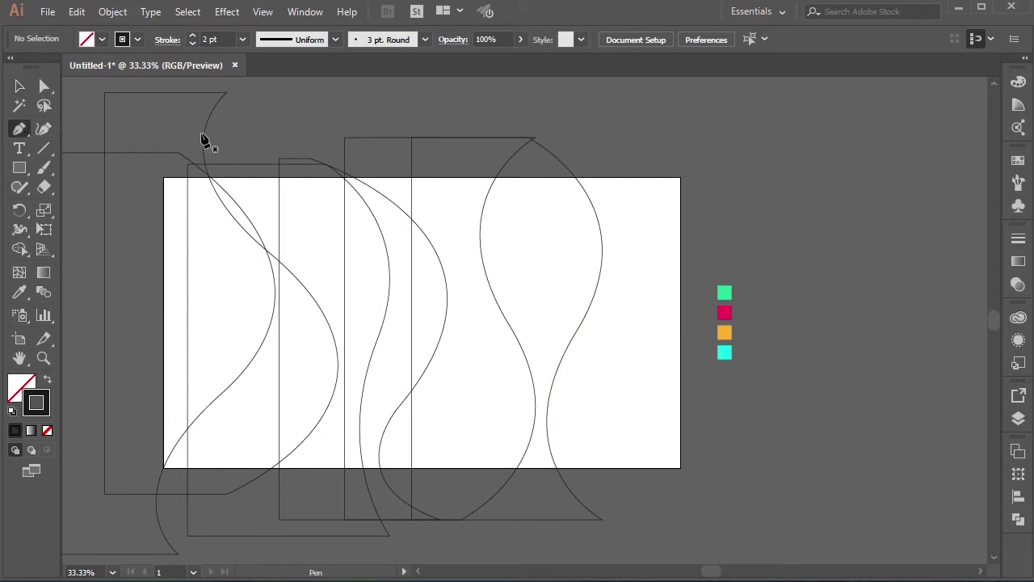
click(610, 494)
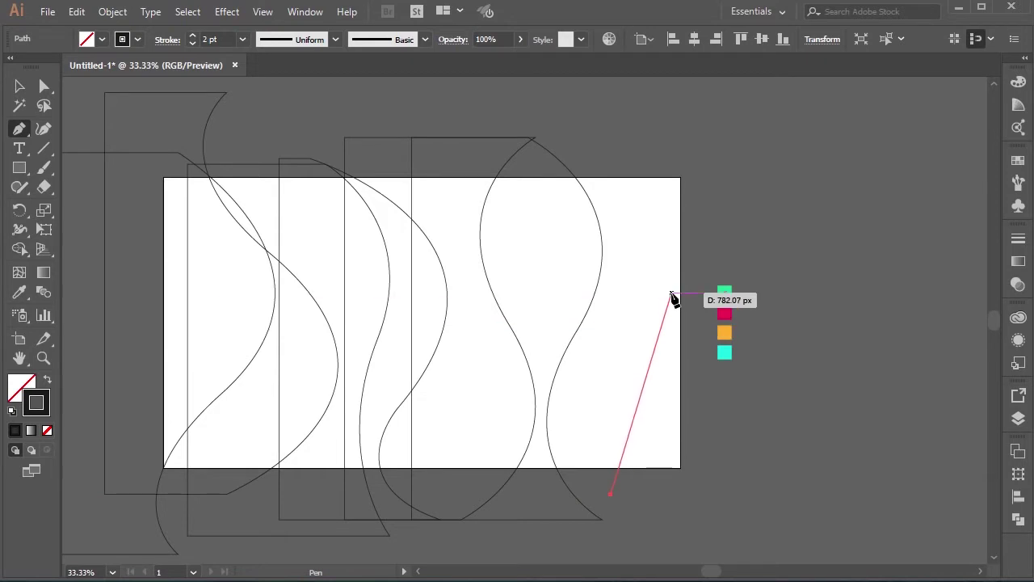
drag(670, 270, 532, 109)
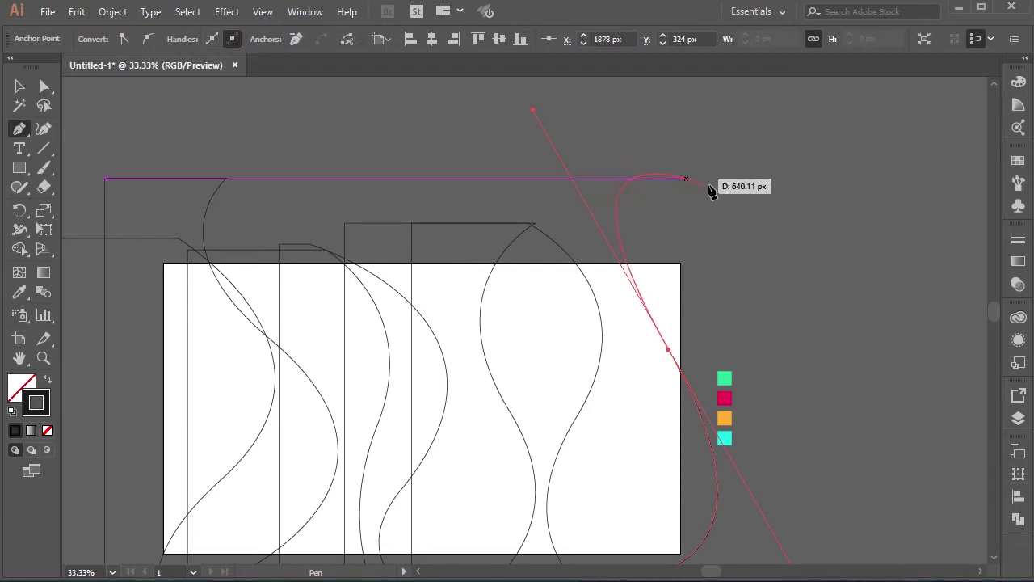
click(717, 126)
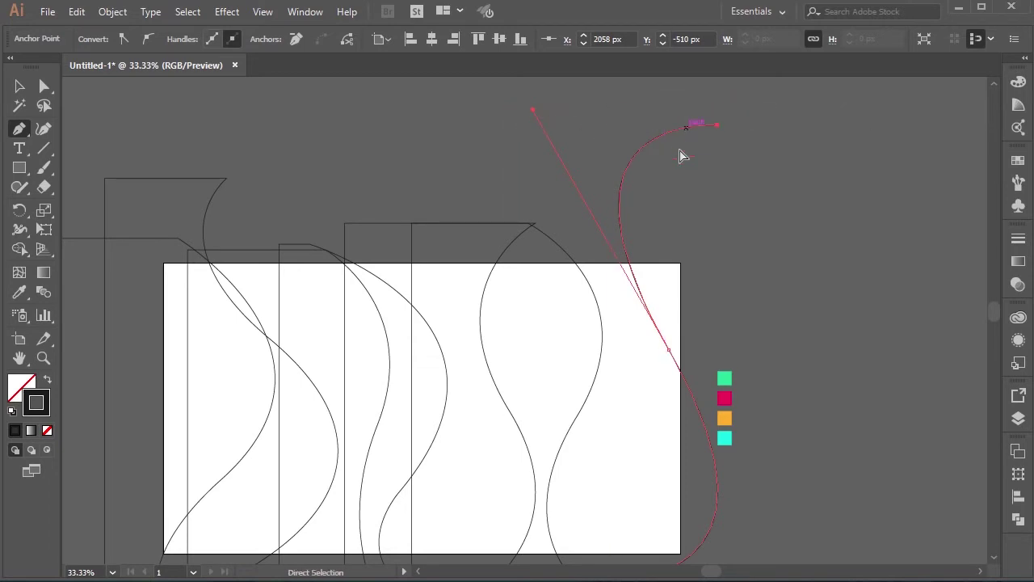
key(ctrl+z)
key(ctrl+z)
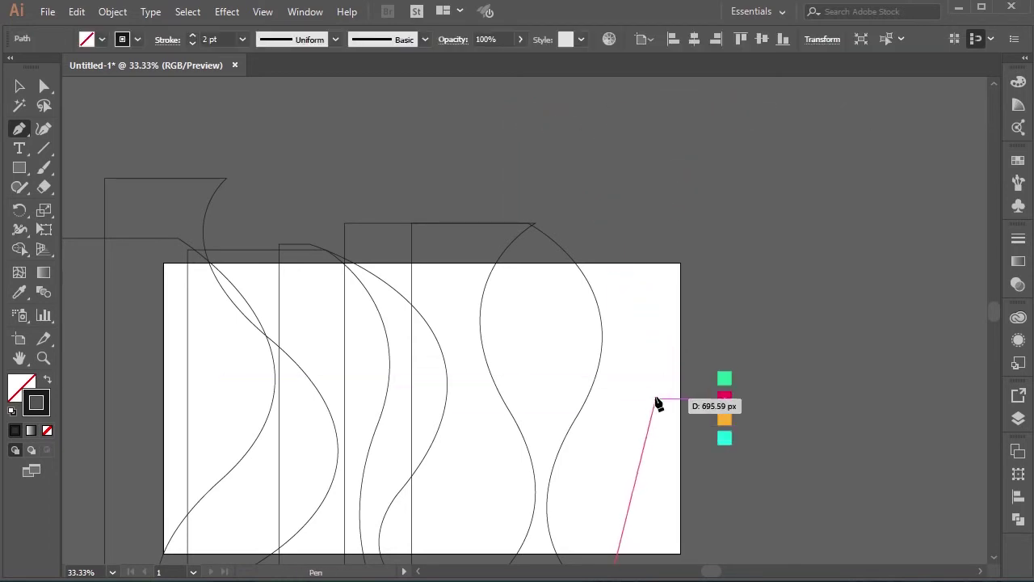
Step: Complete the seventh S-curved outline with a middle anchor at X 1830, Y 503 px and a straight side at X 1356 px, and deselect it
drag(656, 398, 552, 176)
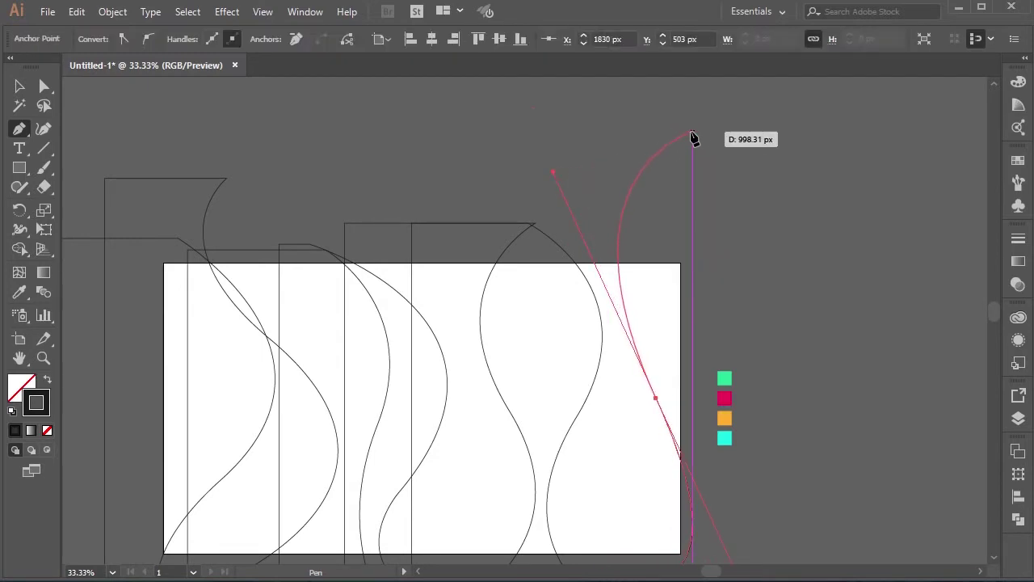
drag(692, 138, 530, 507)
scroll(529, 137, down, 1)
scroll(524, 412, down, 1)
click(529, 503)
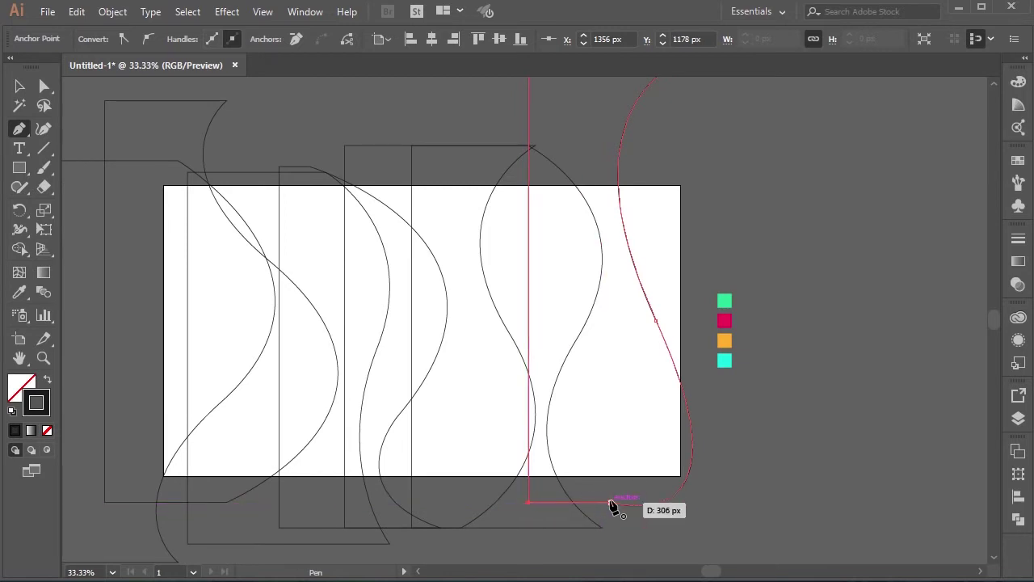
click(611, 503)
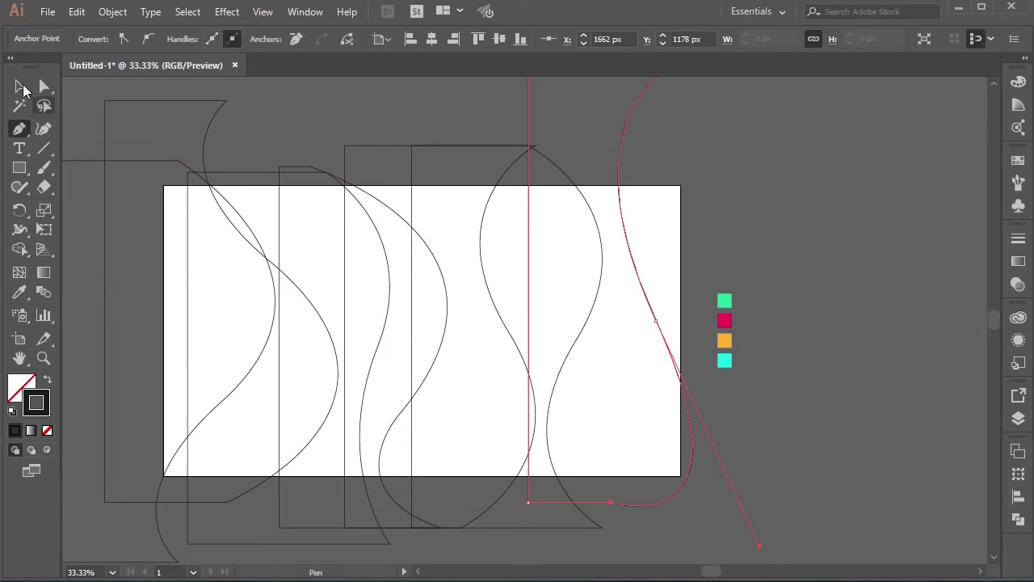
click(19, 86)
click(671, 216)
Step: Reflect a copy of the seventh outline across the horizontal axis, move it about 200 px right and 270 px down, and deselect it
scroll(670, 215, up, 1)
click(683, 441)
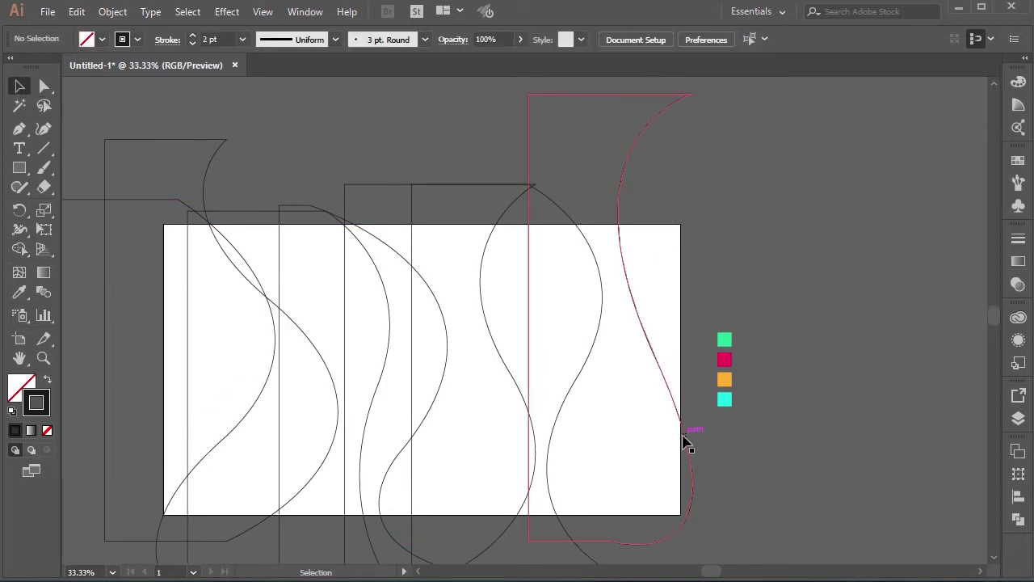
right_click(683, 441)
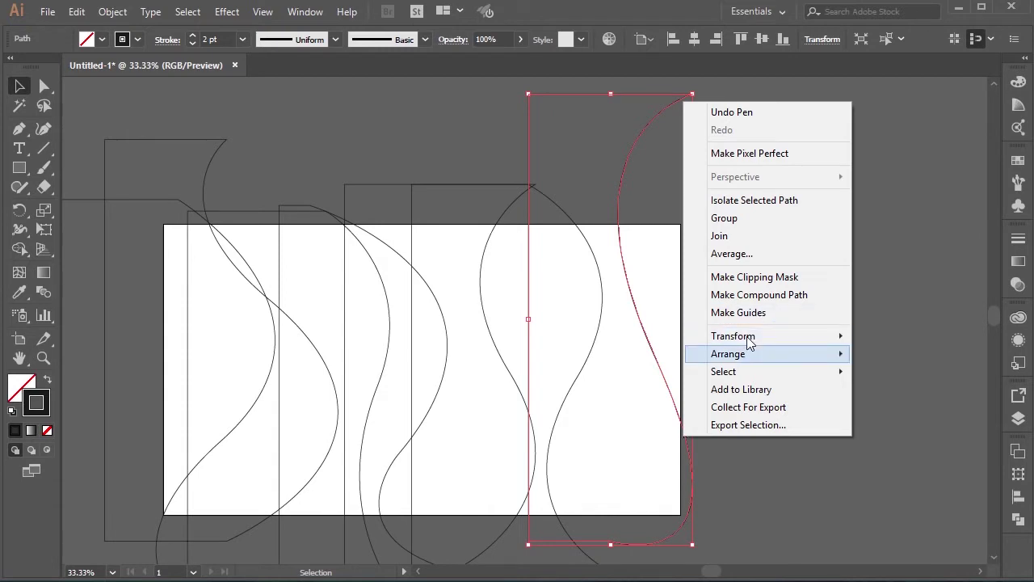
mouse_move(750, 342)
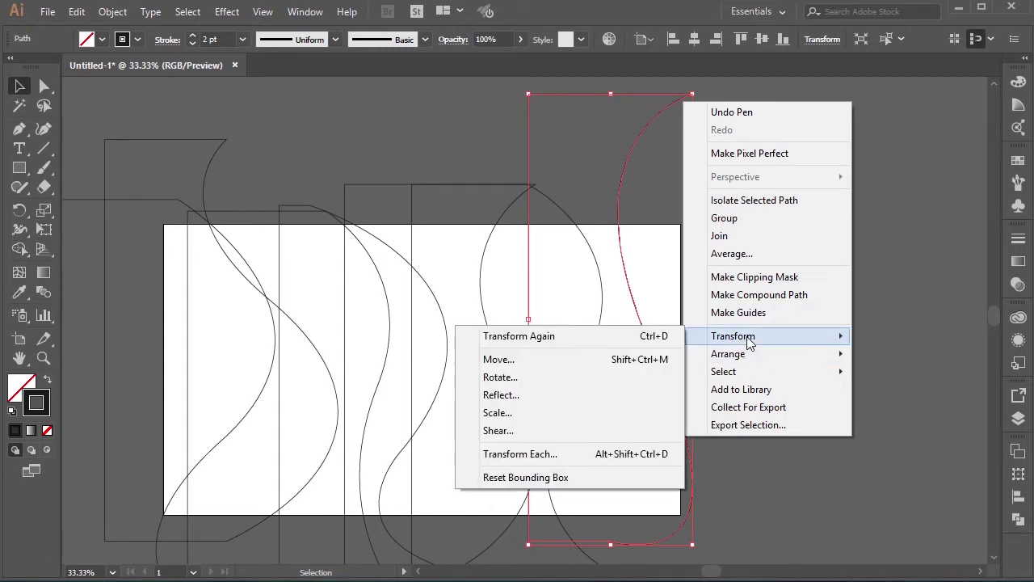
click(577, 395)
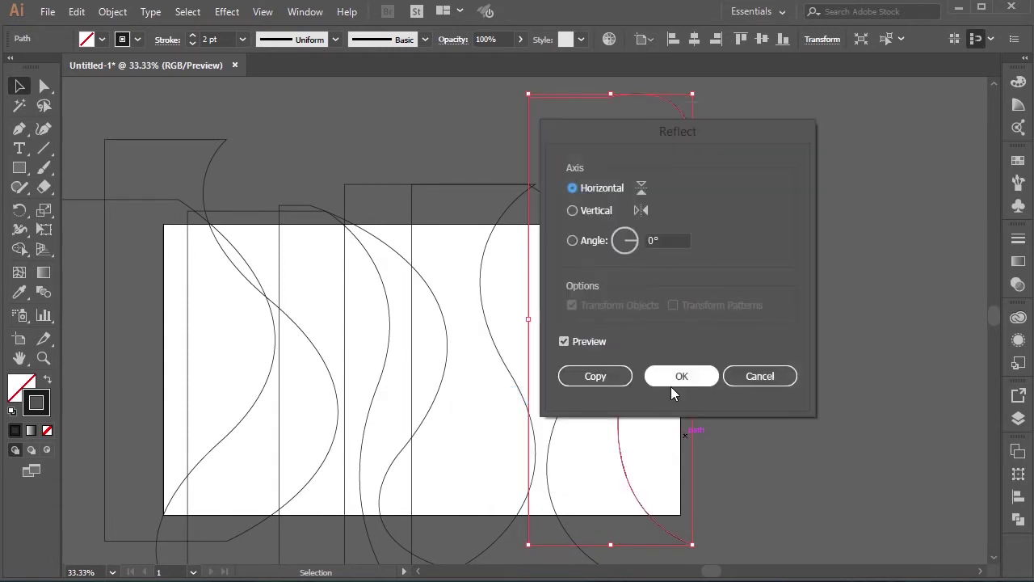
click(612, 381)
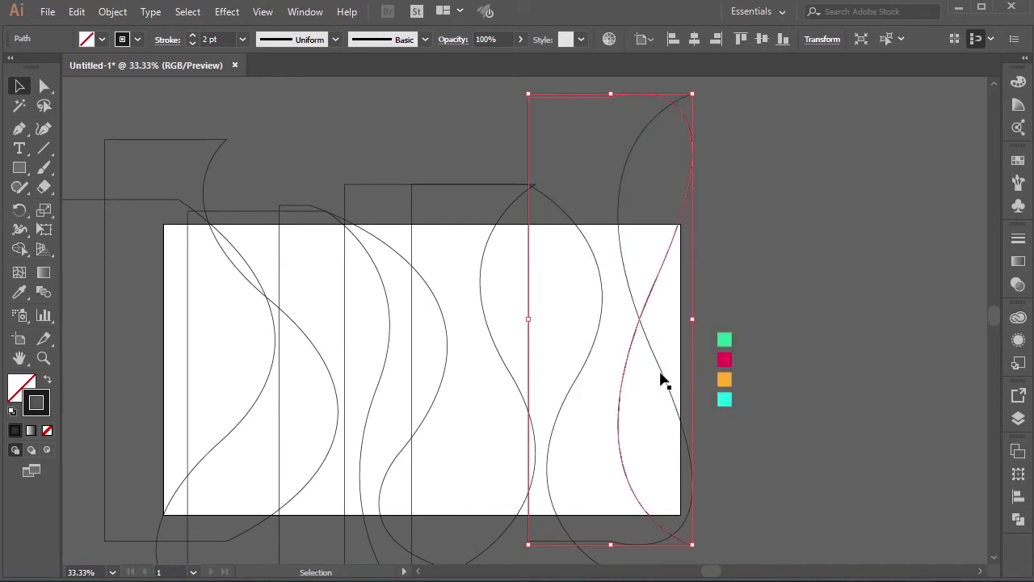
drag(618, 437, 673, 504)
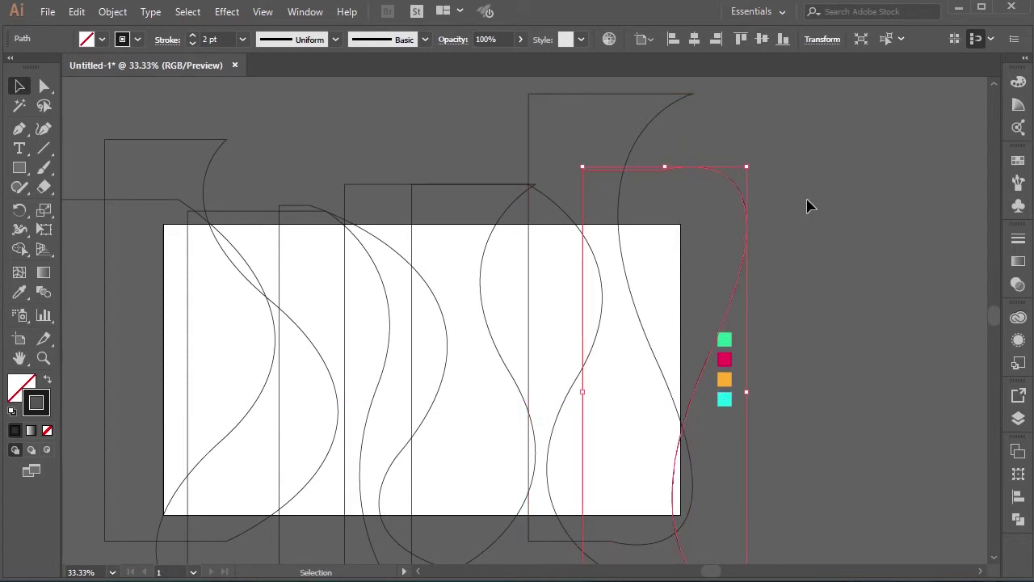
click(772, 307)
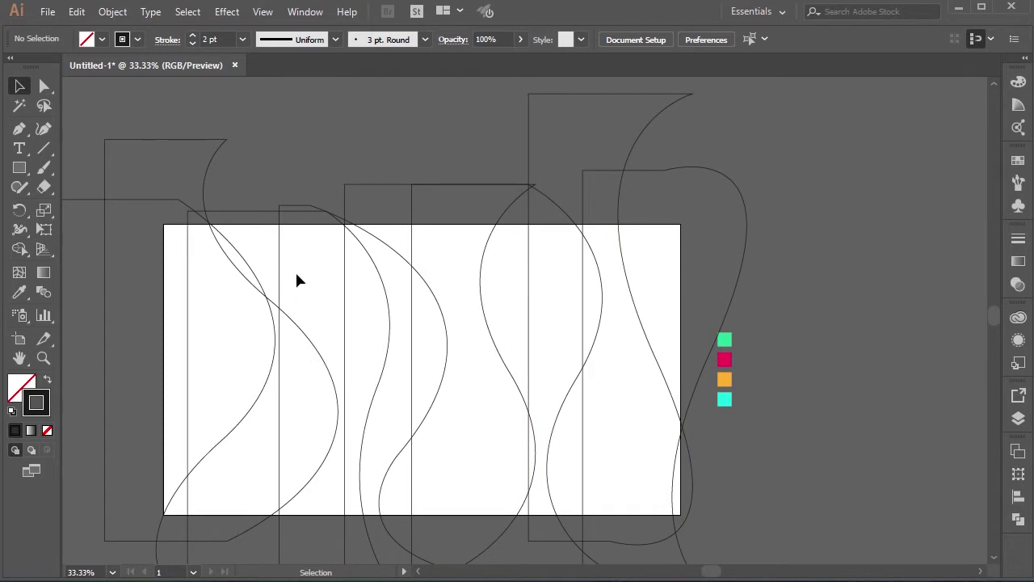
Step: Expand Layer 2 in the layer list and move the first, leftmost outline's path to the top of the stack
drag(297, 275, 349, 262)
click(1018, 417)
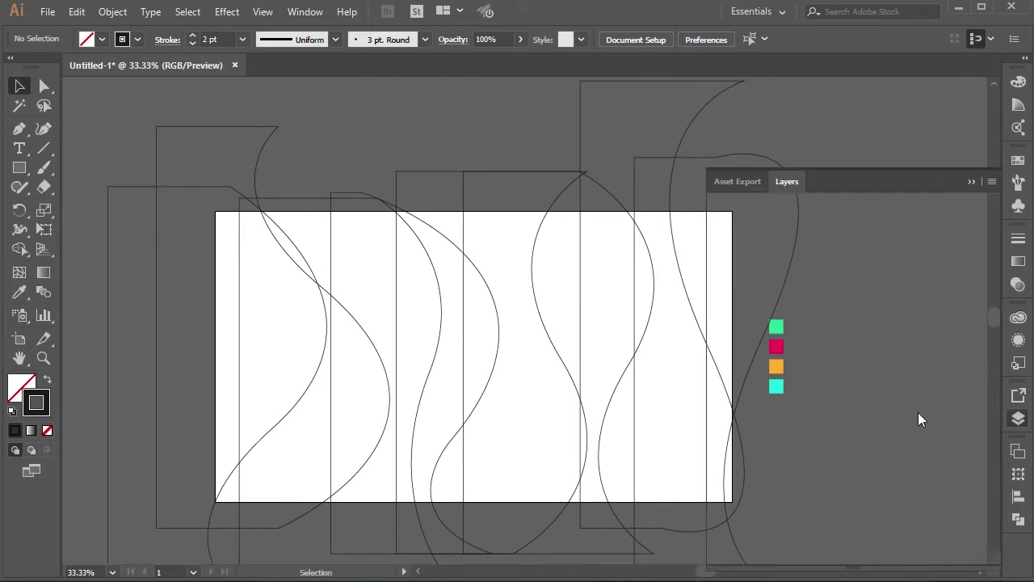
click(759, 207)
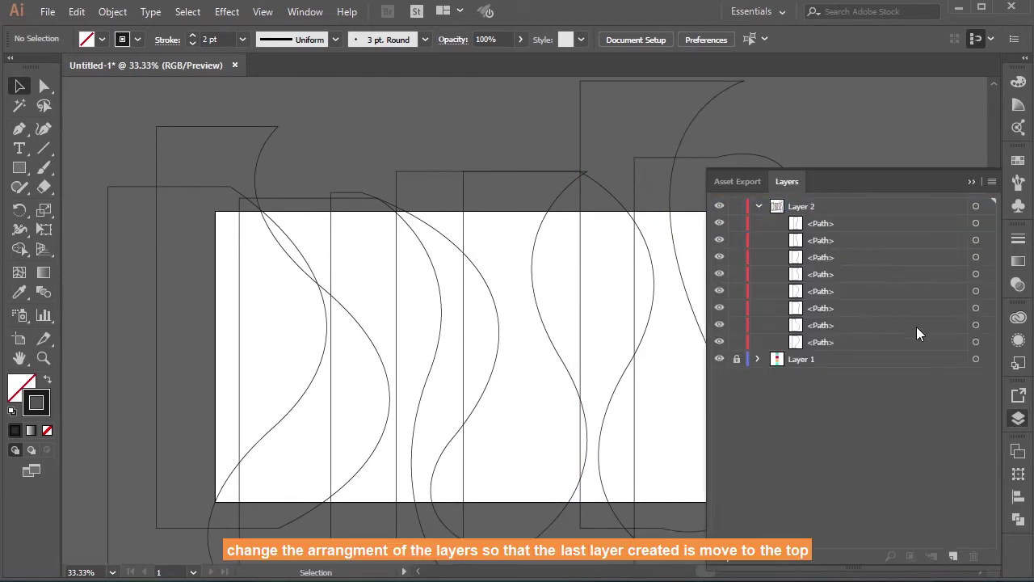
click(977, 342)
drag(974, 343, 894, 220)
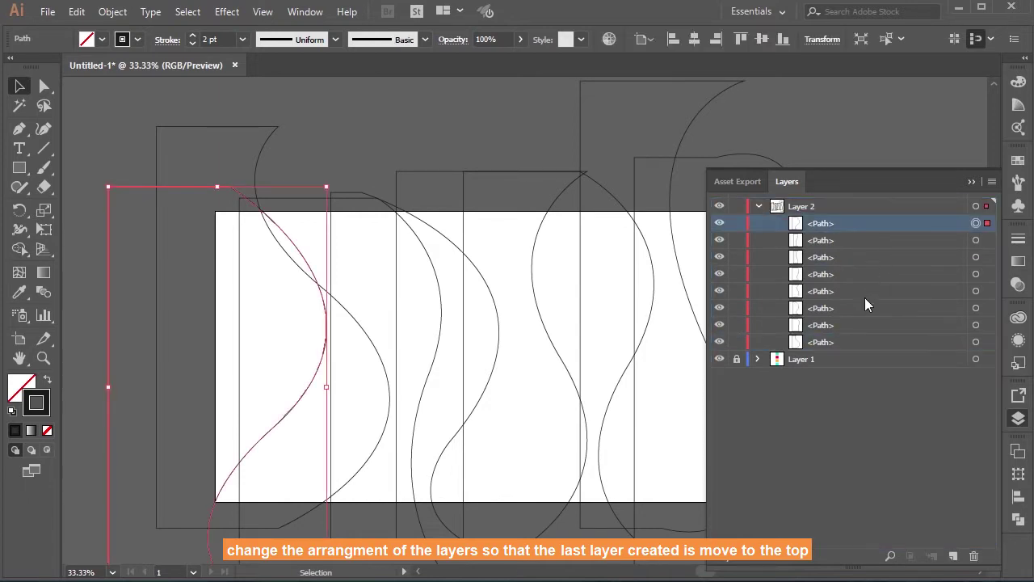
Step: Reorder the remaining paths in Layer 2 beneath the first outline, so the stacking runs from the leftmost shape down to the rightmost
drag(882, 346, 871, 236)
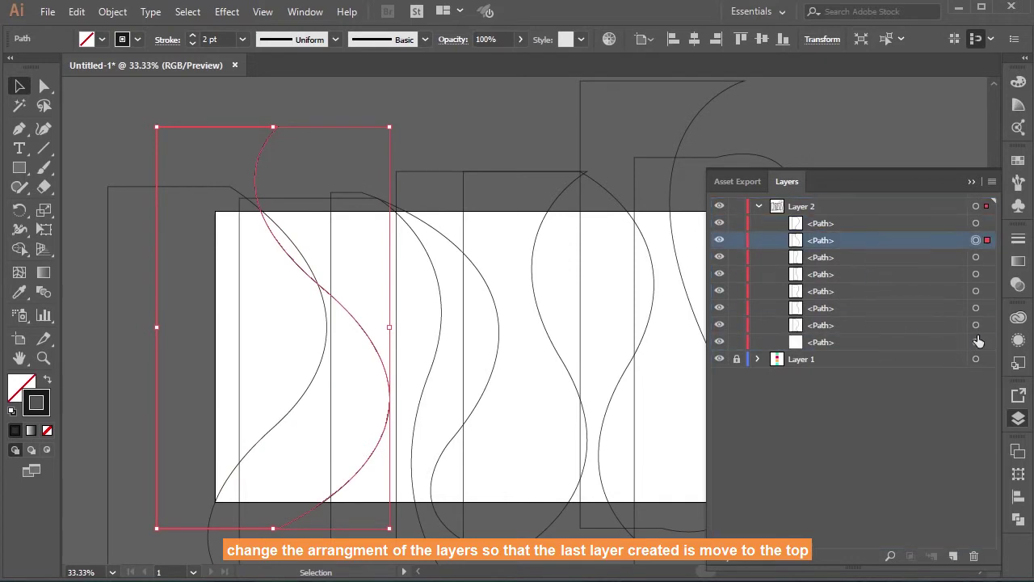
drag(878, 348, 869, 254)
drag(857, 346, 852, 267)
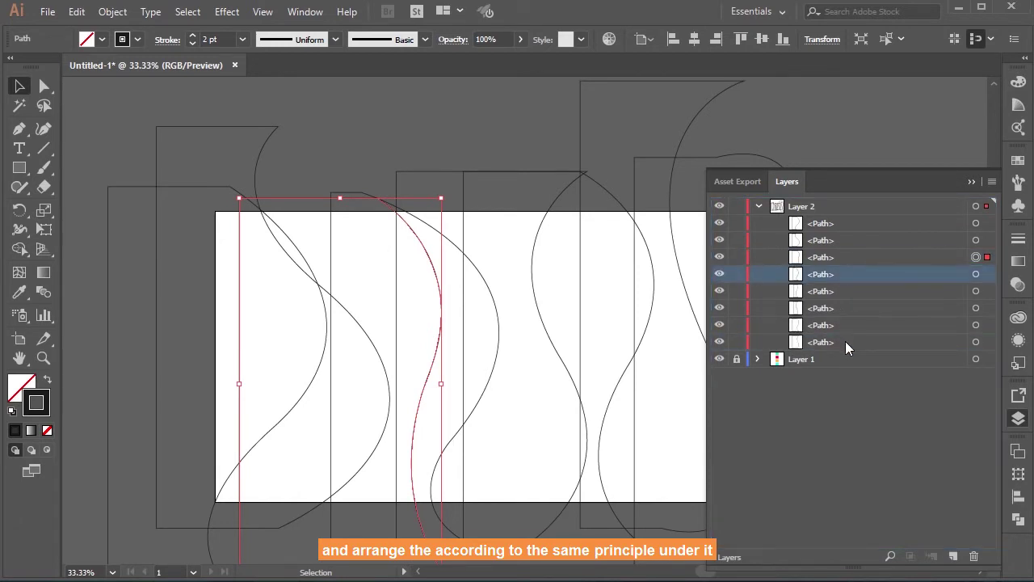
drag(845, 342, 841, 286)
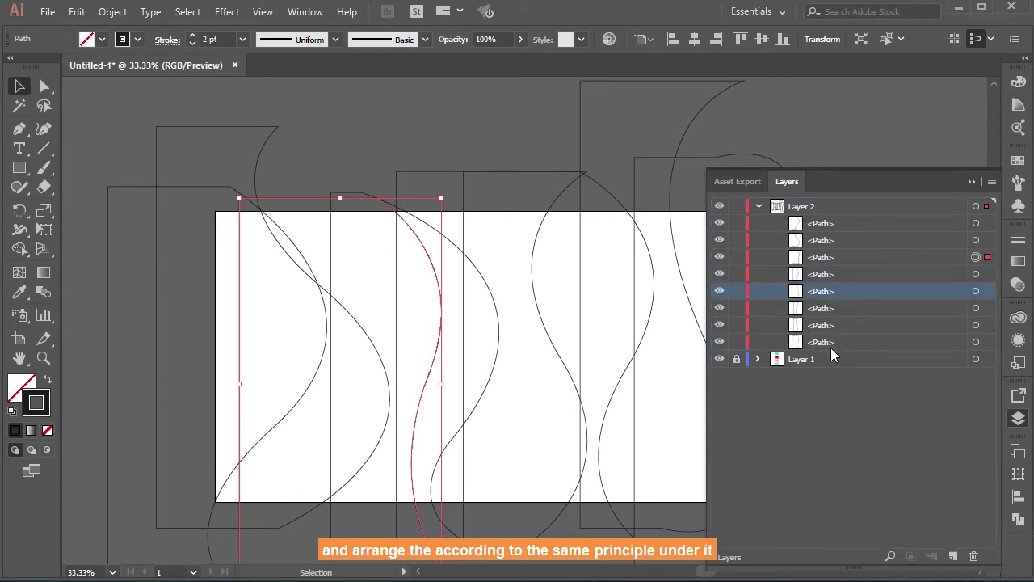
drag(831, 348, 850, 323)
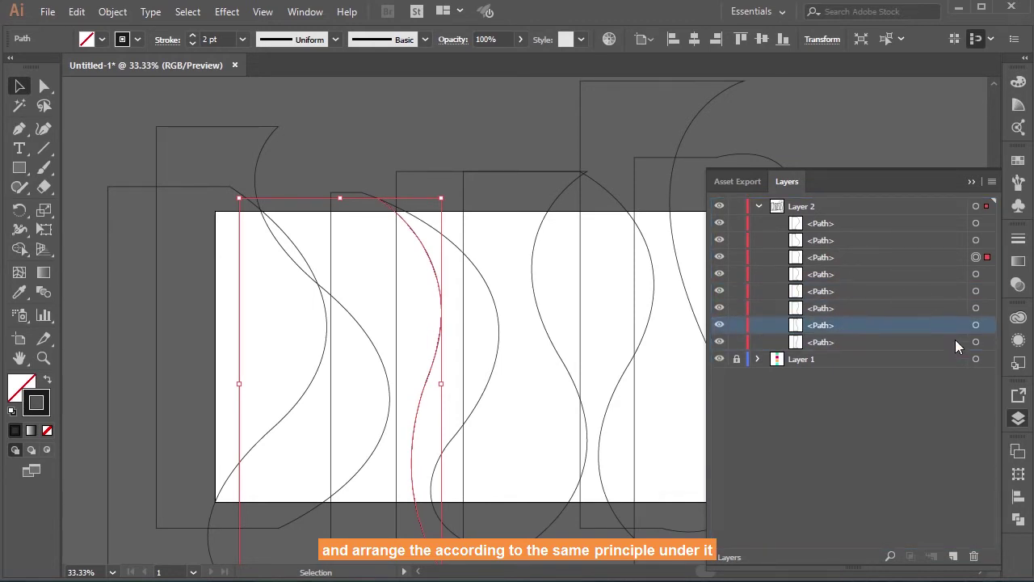
Step: Check the stacking order by selecting the Layer 2 paths in turn from the lowest to the topmost
click(976, 342)
click(976, 325)
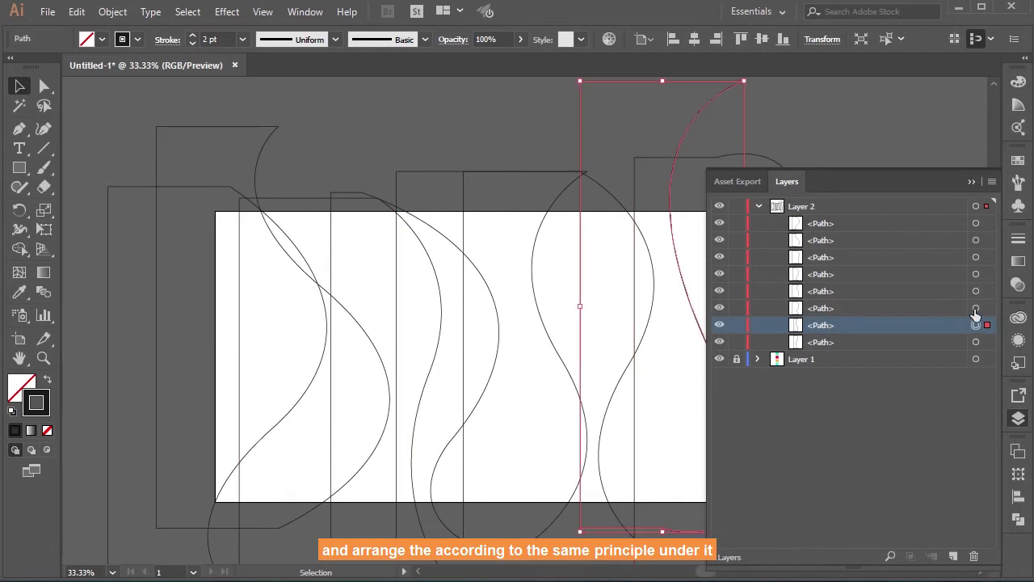
click(976, 291)
click(976, 274)
click(976, 257)
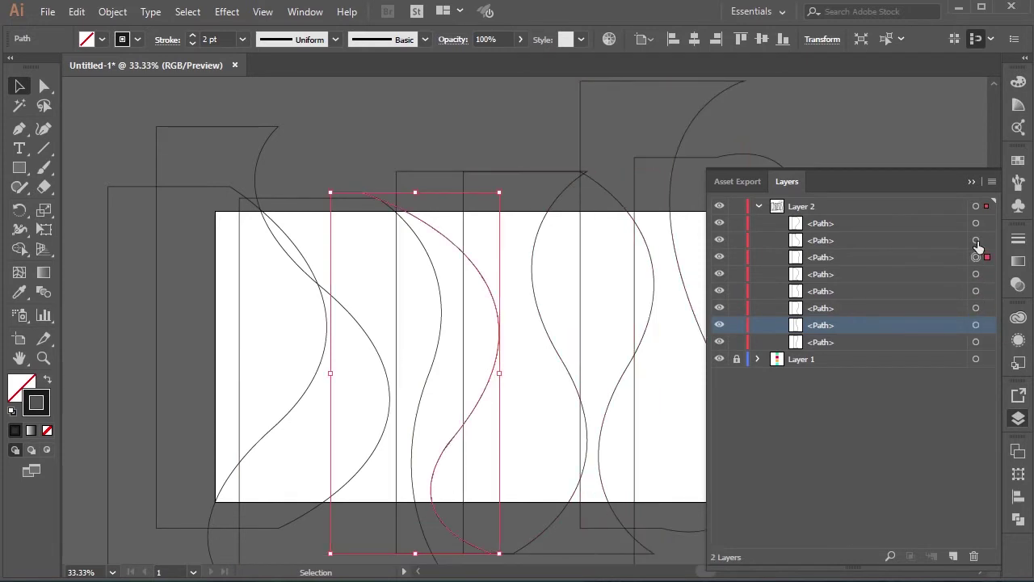
click(976, 240)
click(977, 223)
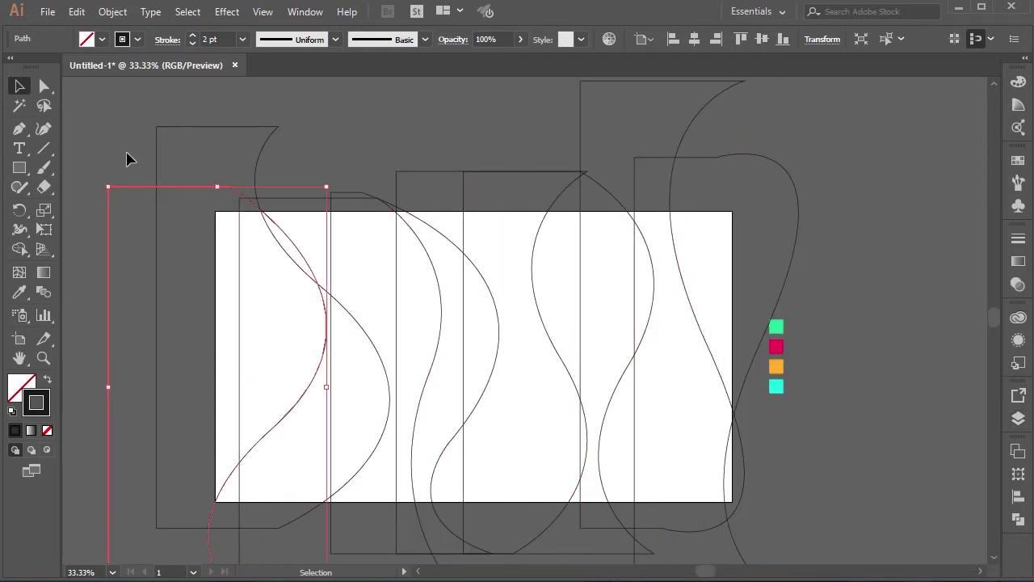
click(126, 167)
drag(191, 247, 191, 249)
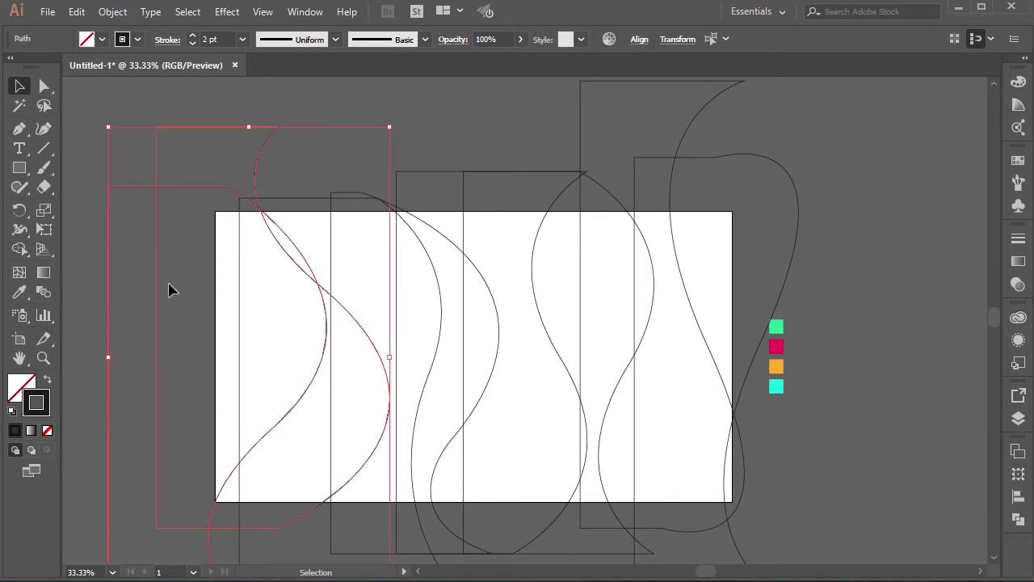
click(18, 295)
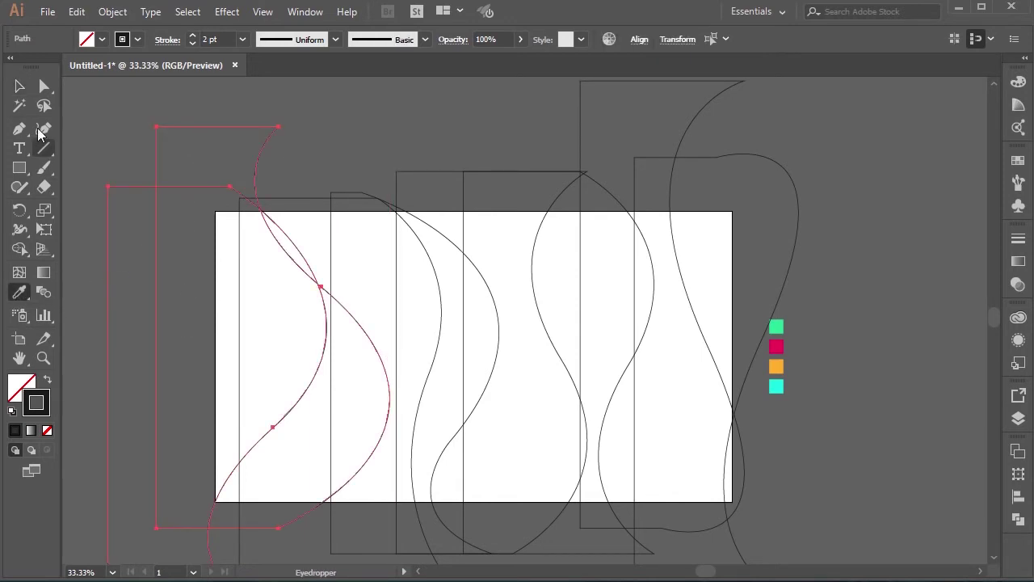
click(23, 85)
click(122, 141)
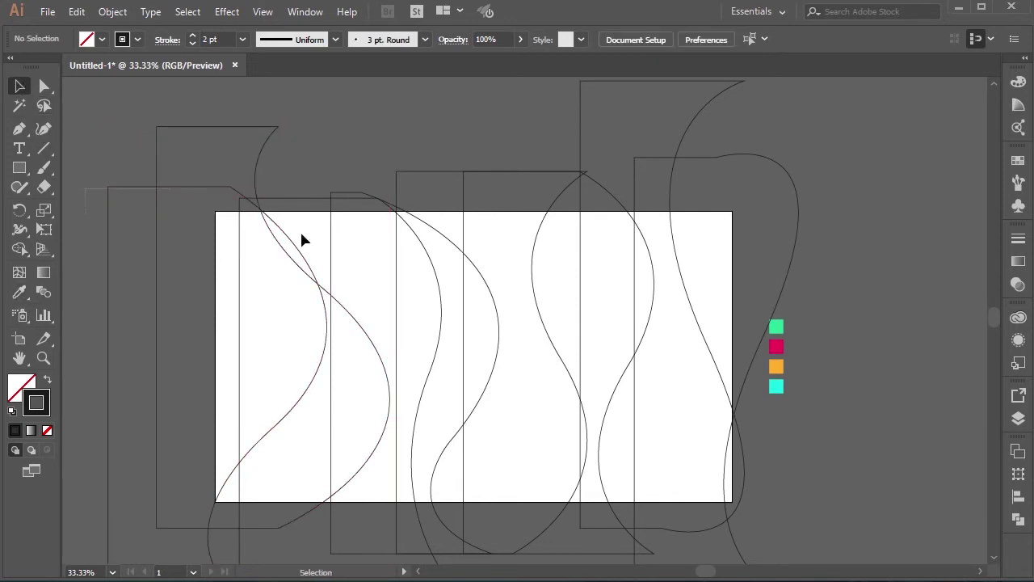
Step: Turn the dark stroke of all eight outlines into a solid fill and group the shapes
drag(301, 235, 862, 287)
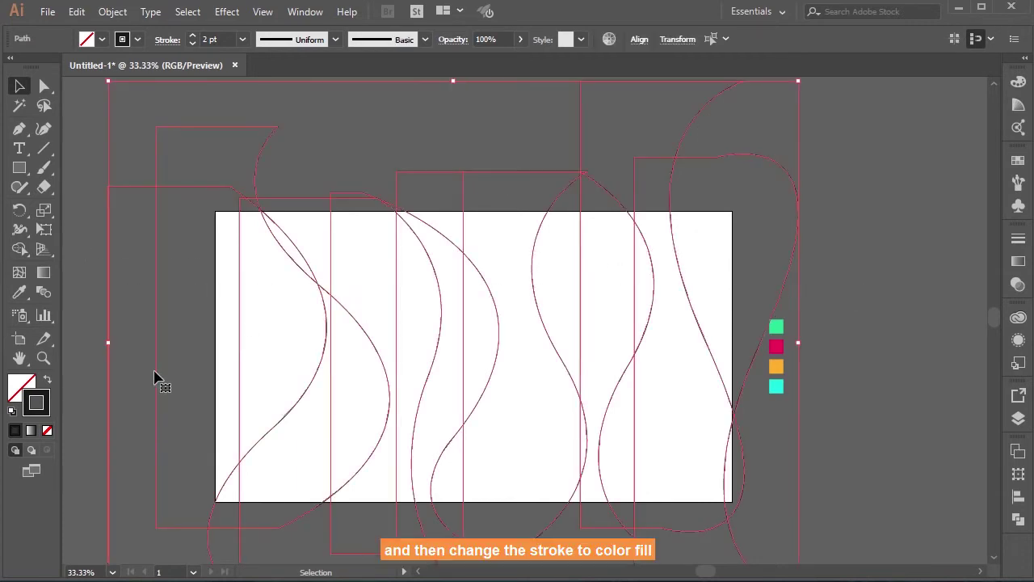
click(49, 381)
click(25, 391)
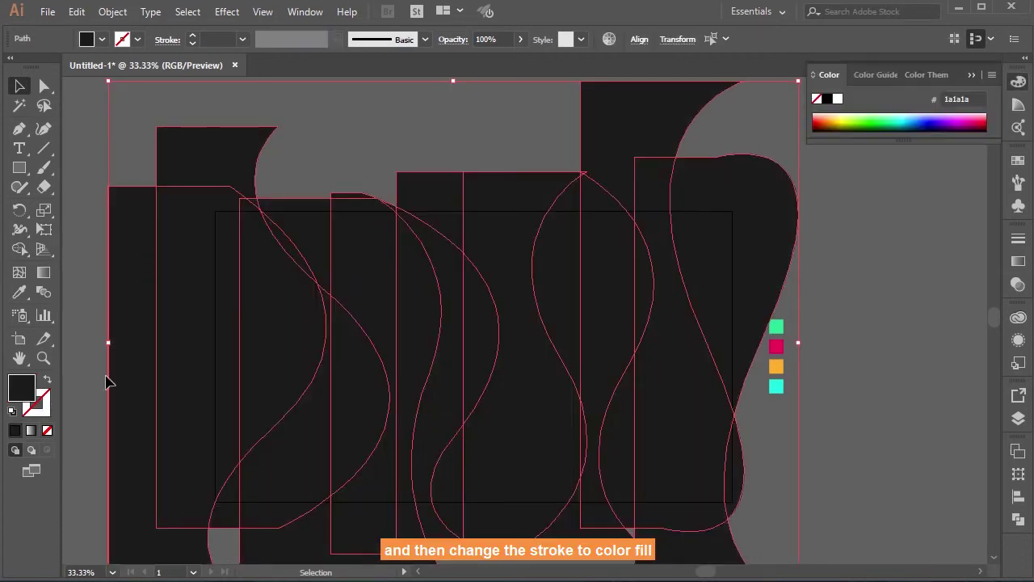
click(1017, 425)
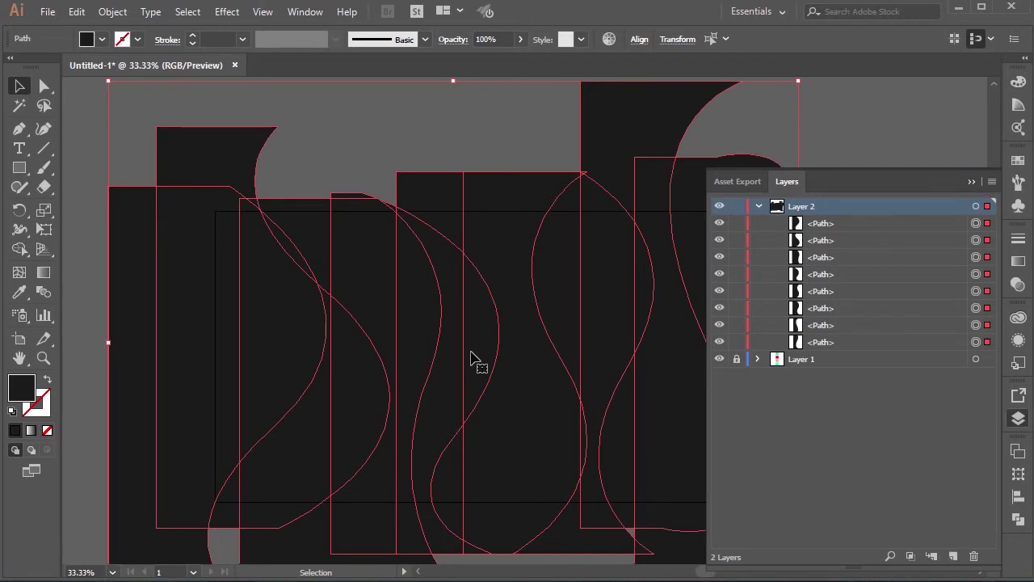
key(ctrl+g)
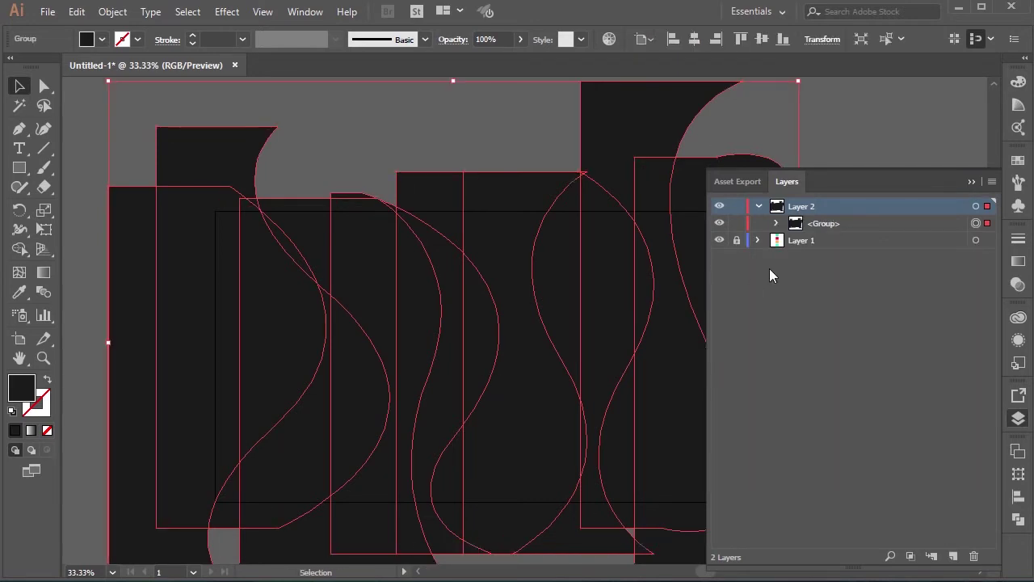
Step: Duplicate the group of dark shapes in place within Layer 2 and lock the lower copy
click(841, 137)
click(833, 223)
drag(838, 223, 838, 216)
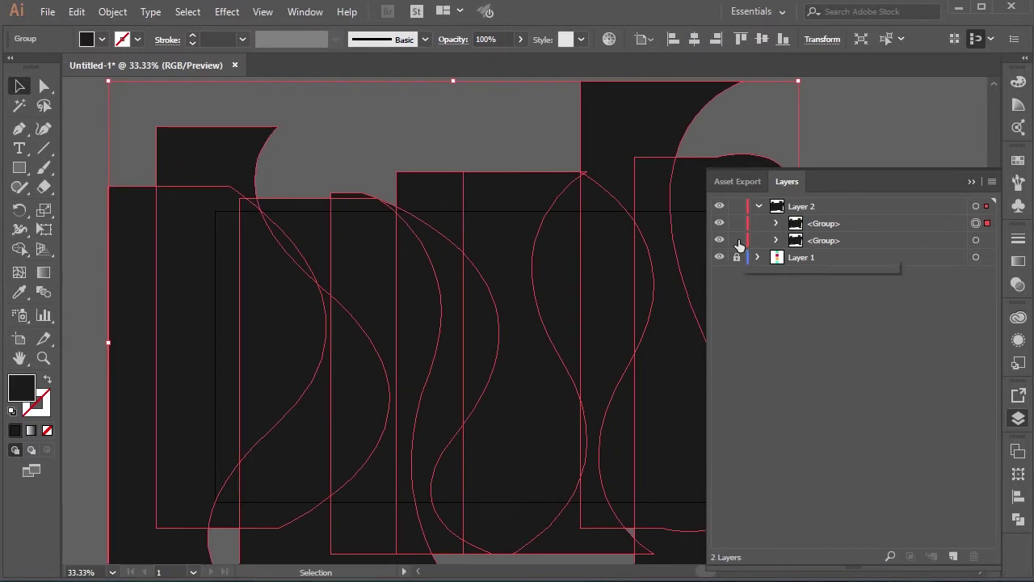
click(737, 241)
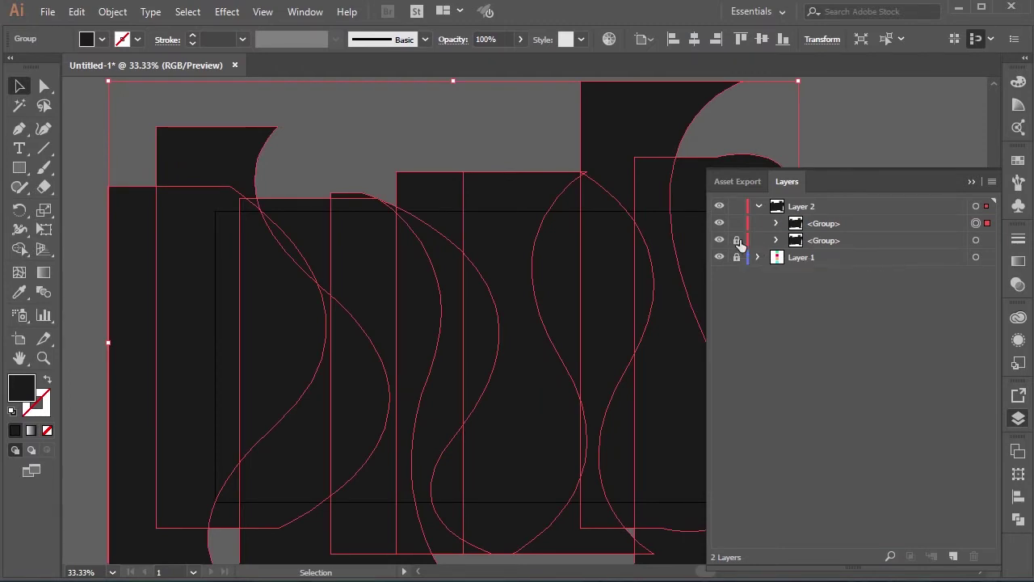
Step: Ungroup the upper copy into its eight separate paths and deselect them
right_click(547, 236)
click(600, 351)
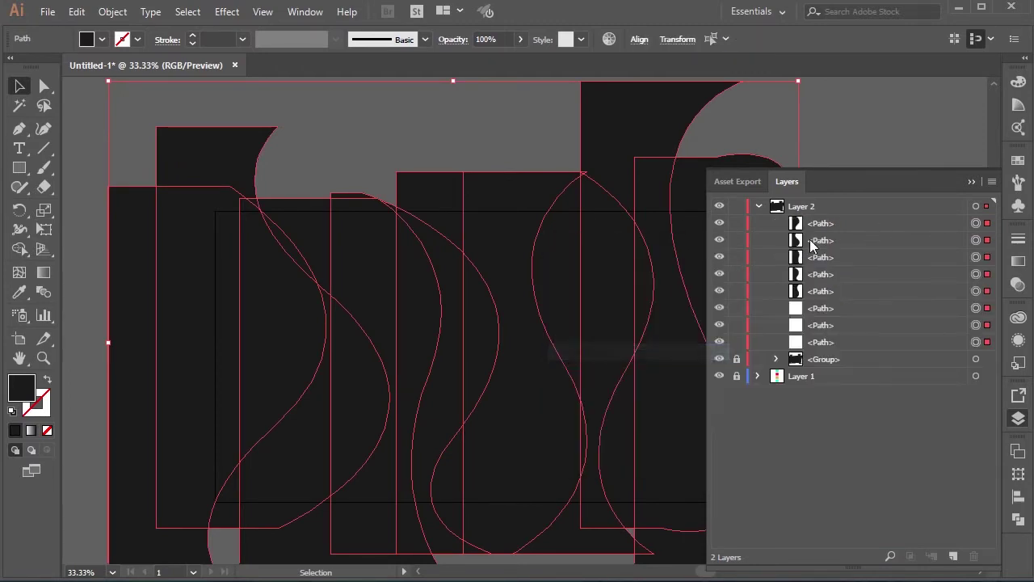
click(976, 223)
click(973, 181)
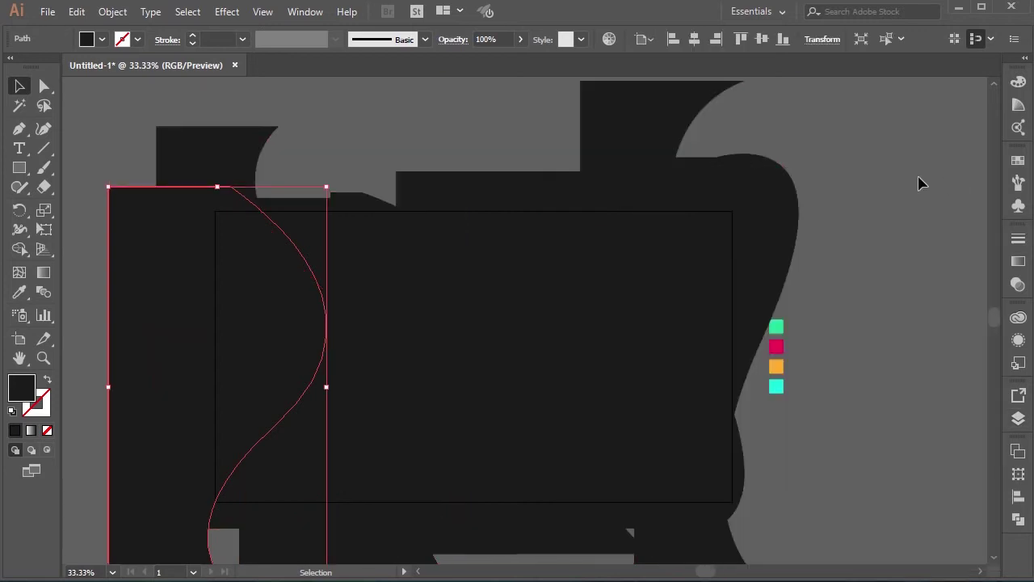
click(127, 154)
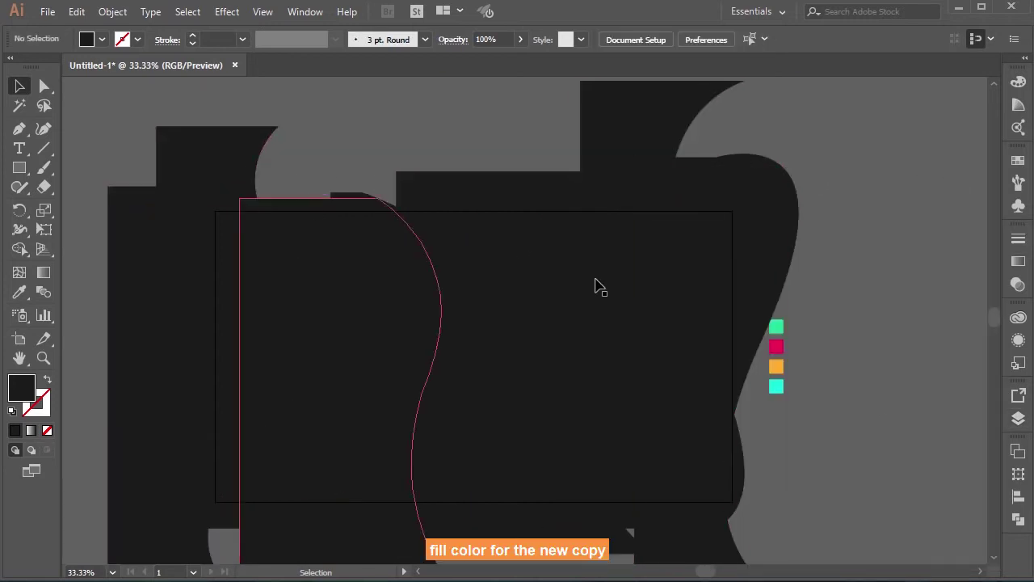
Step: Unlock Layer 1 and shift its four colour swatches about 13 px right, clear of the dark shapes
click(1018, 419)
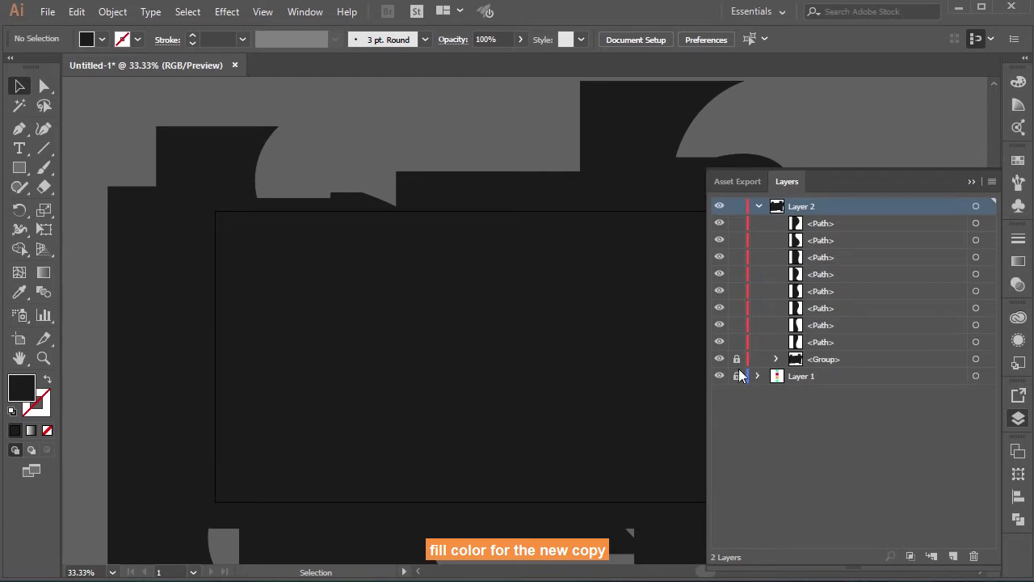
click(976, 376)
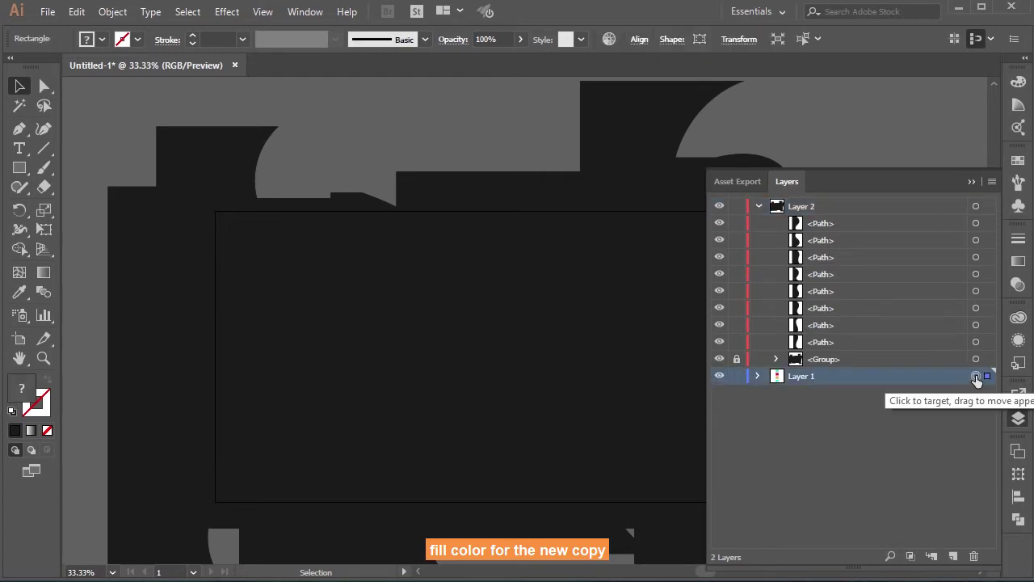
click(973, 185)
click(884, 329)
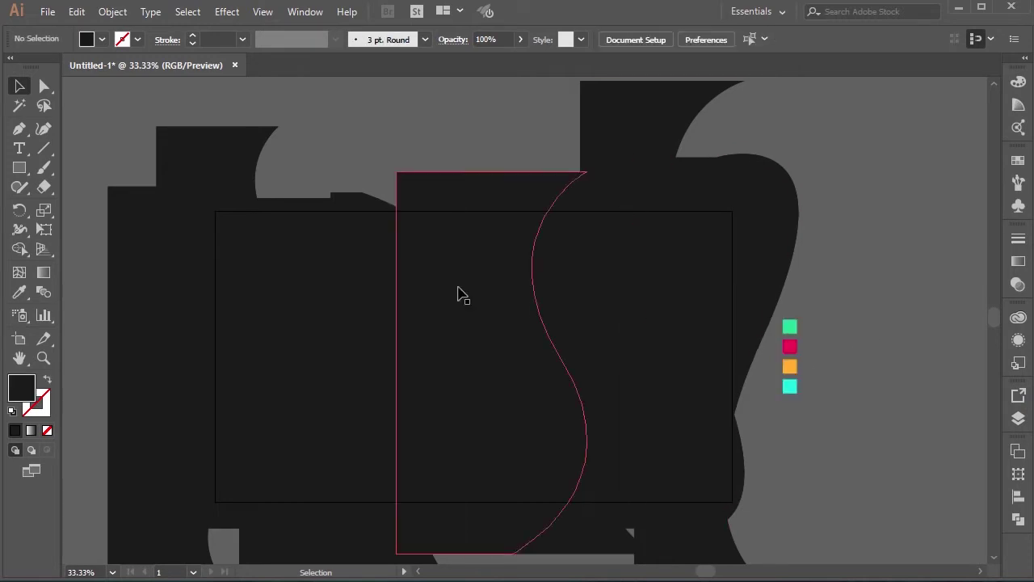
Step: Fill the two leftmost shapes with the green swatch colour and deselect them
scroll(172, 269, down, 2)
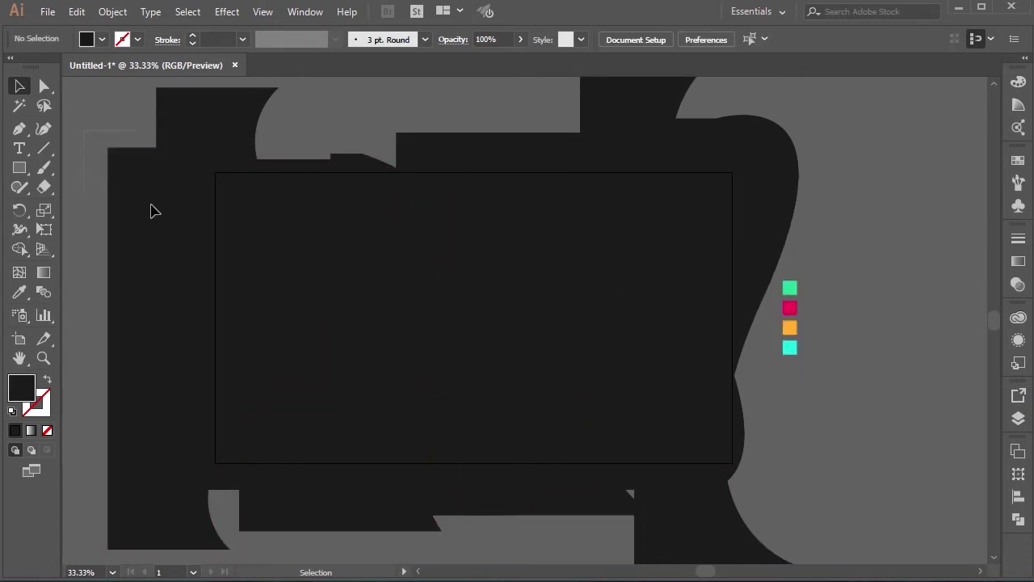
drag(151, 211, 135, 275)
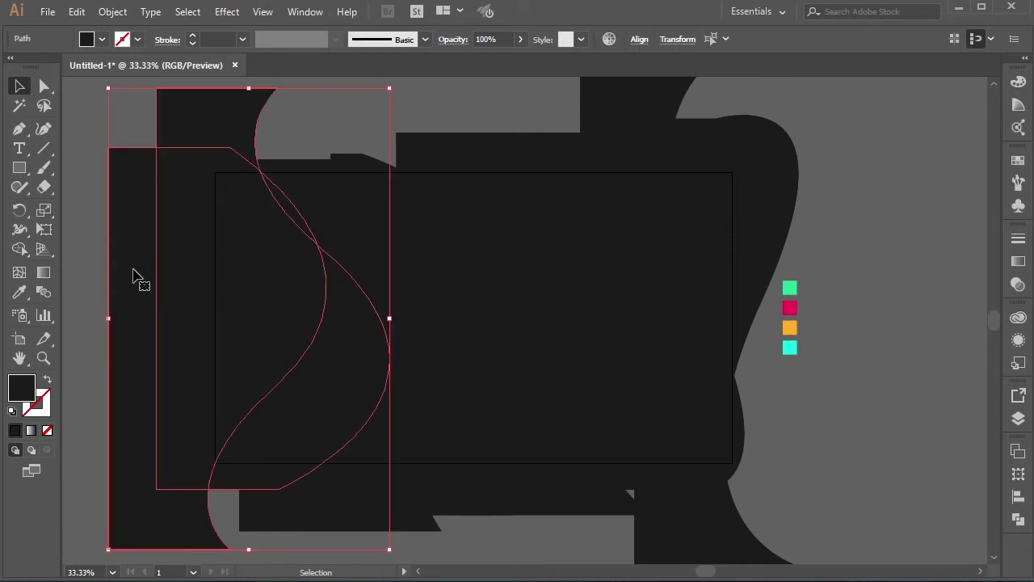
click(20, 293)
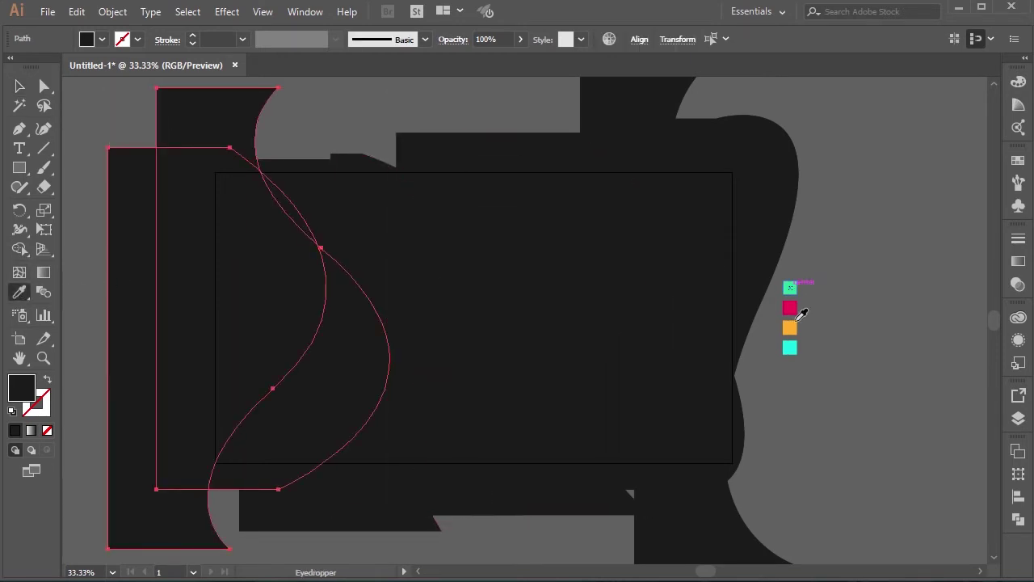
click(793, 288)
click(15, 88)
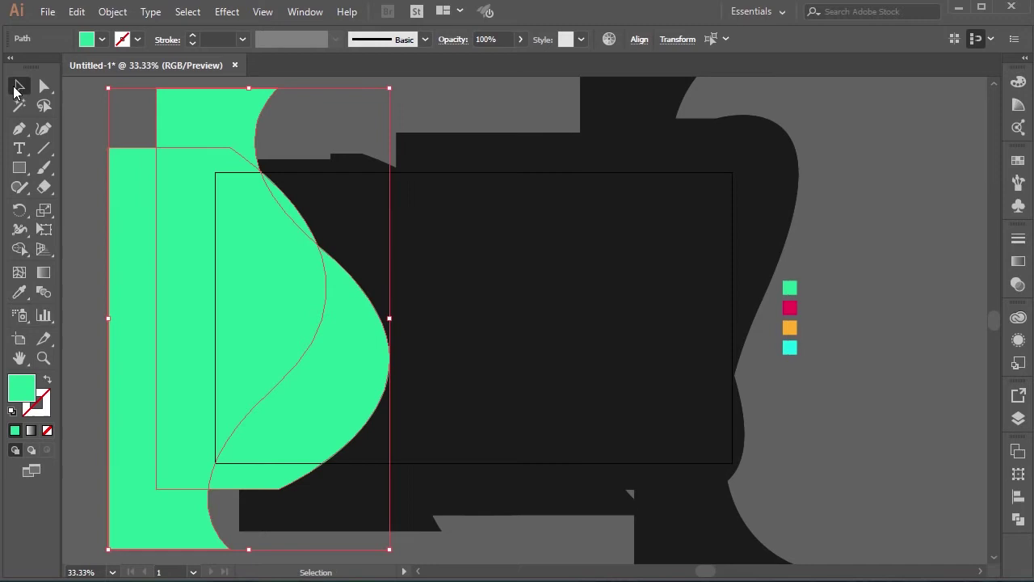
click(295, 136)
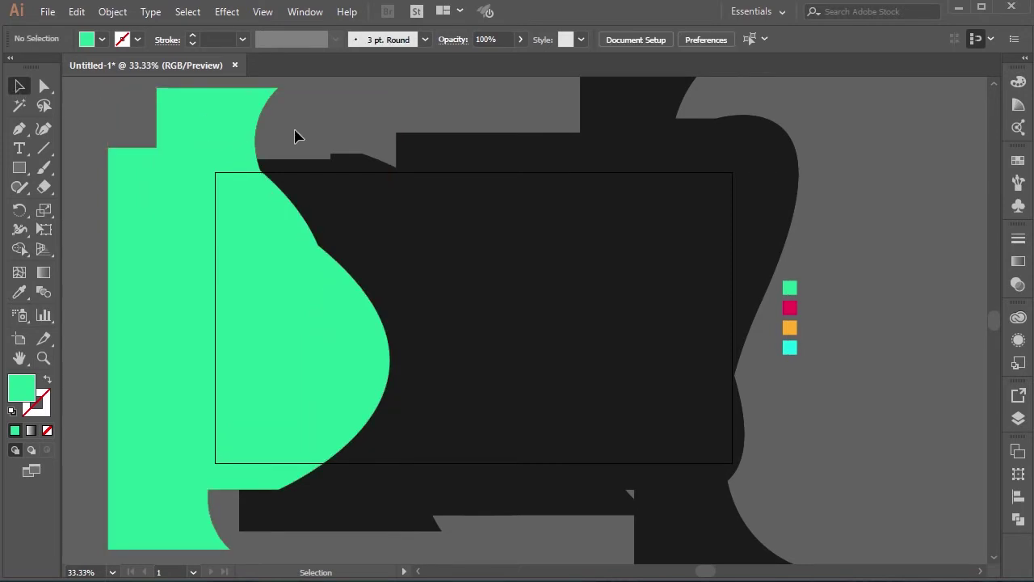
Step: Fill the third and fourth shapes from the left with the crimson swatch colour
click(342, 176)
click(24, 292)
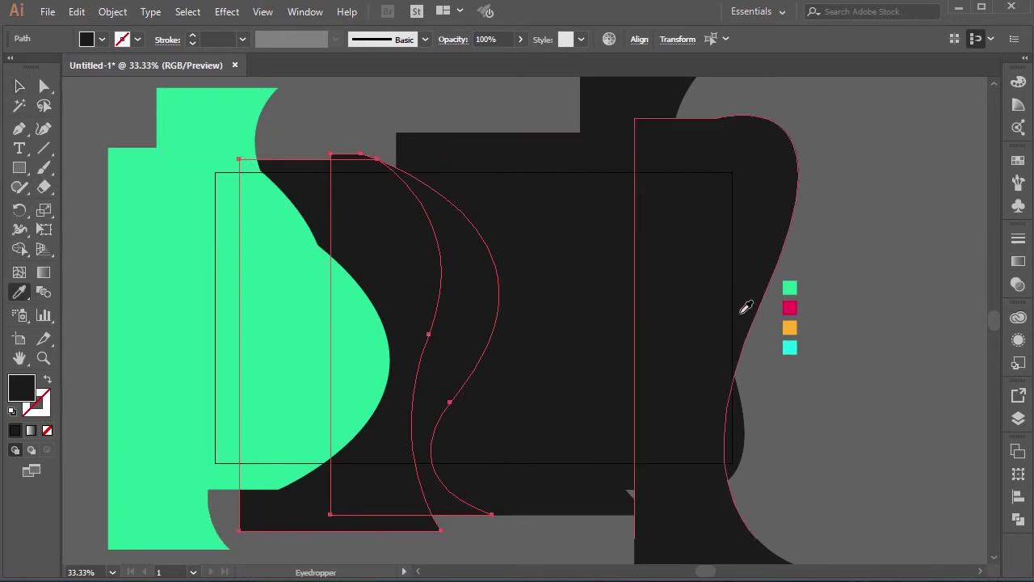
click(789, 307)
click(19, 86)
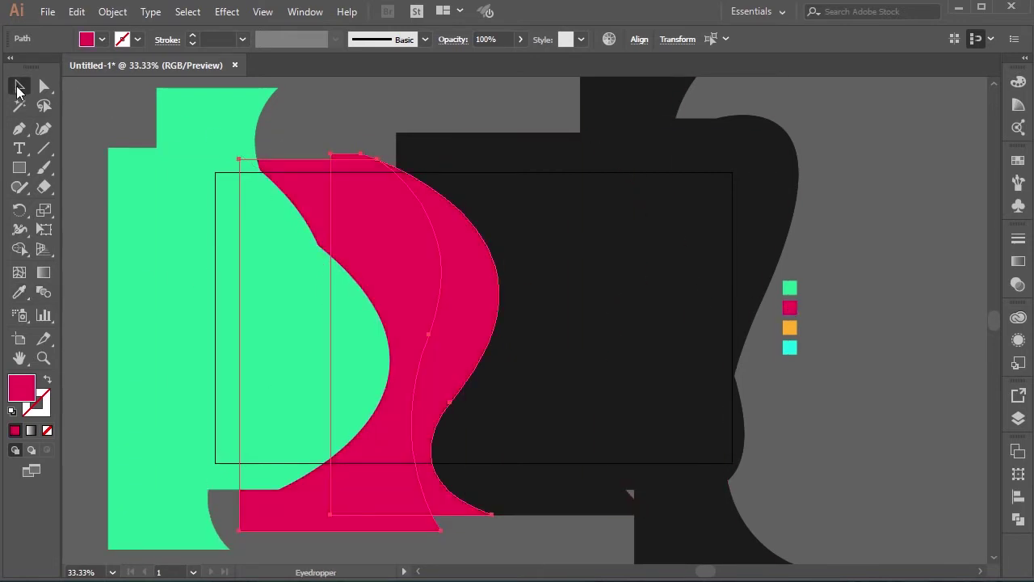
Step: Fill the fourth, fifth and sixth shapes with the orange swatch colour and deselect them
drag(479, 115, 545, 259)
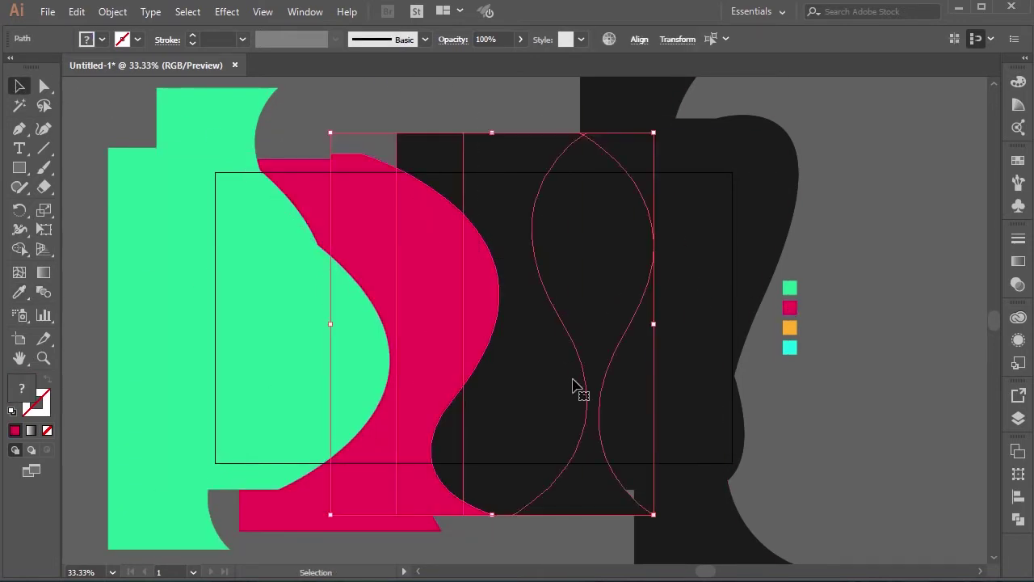
click(20, 293)
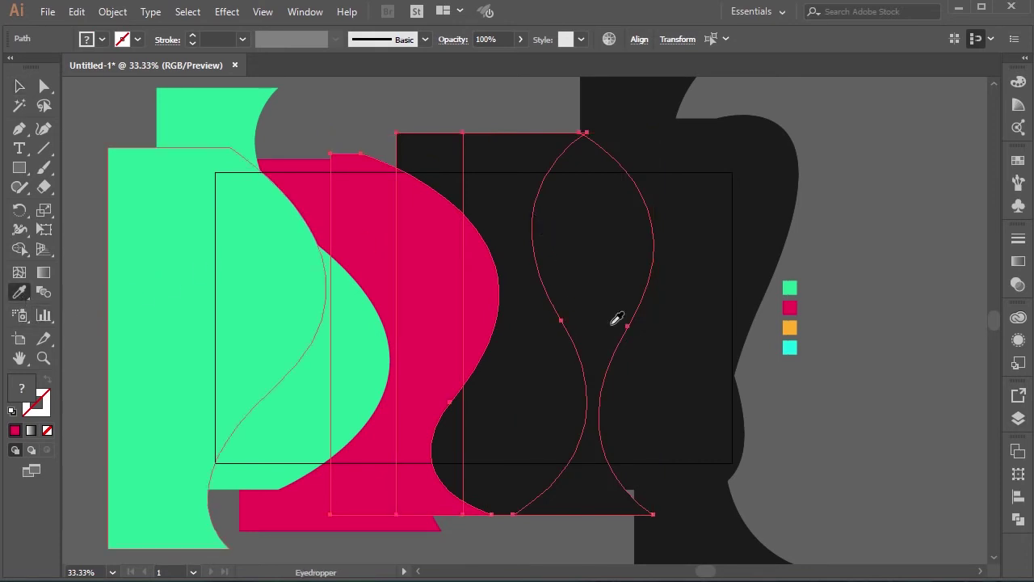
click(795, 327)
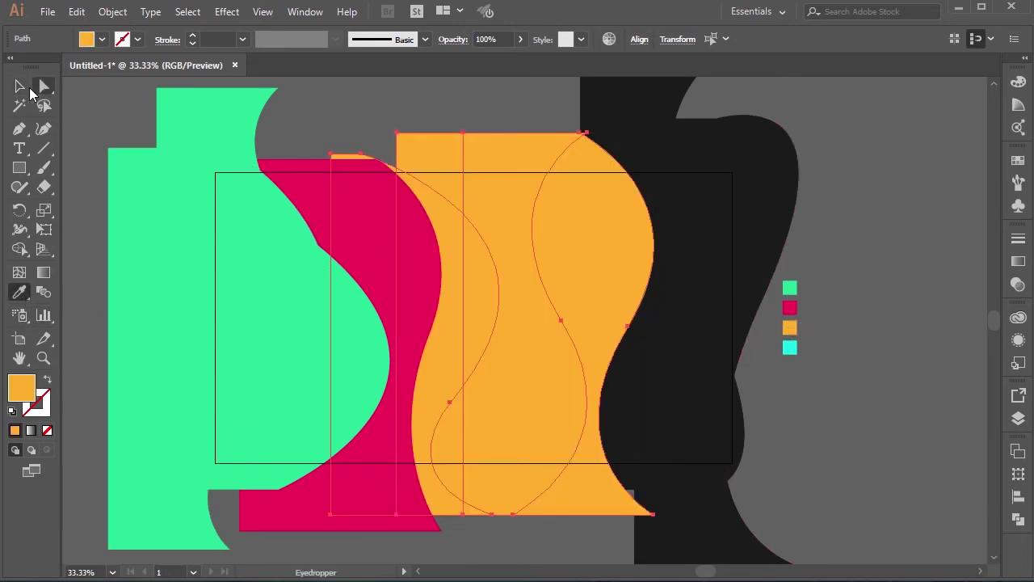
click(20, 86)
click(516, 116)
Step: Fill the two rightmost shapes with the cyan swatch colour and deselect them
click(713, 180)
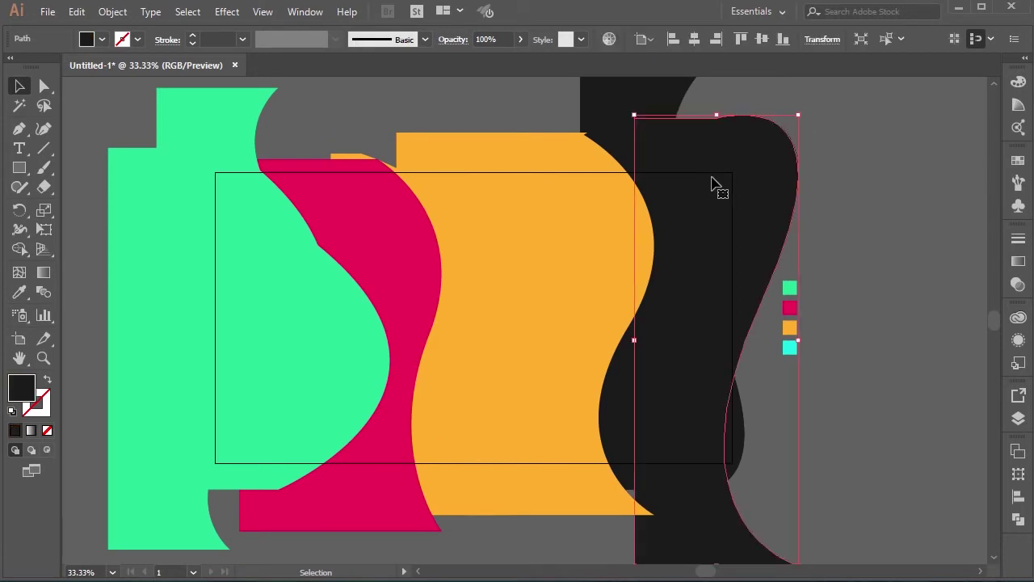
click(610, 109)
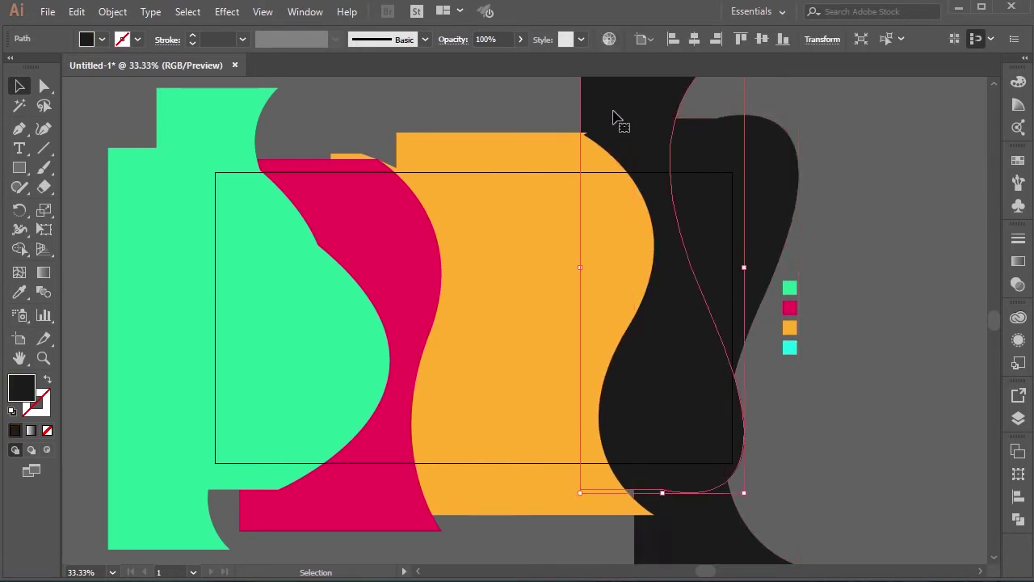
shift+click(739, 161)
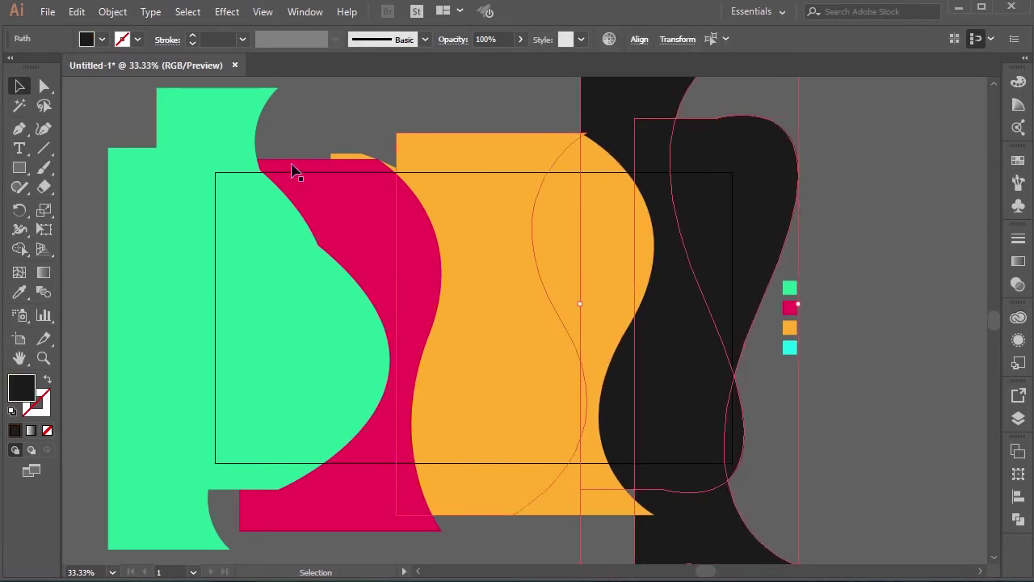
click(20, 292)
click(792, 347)
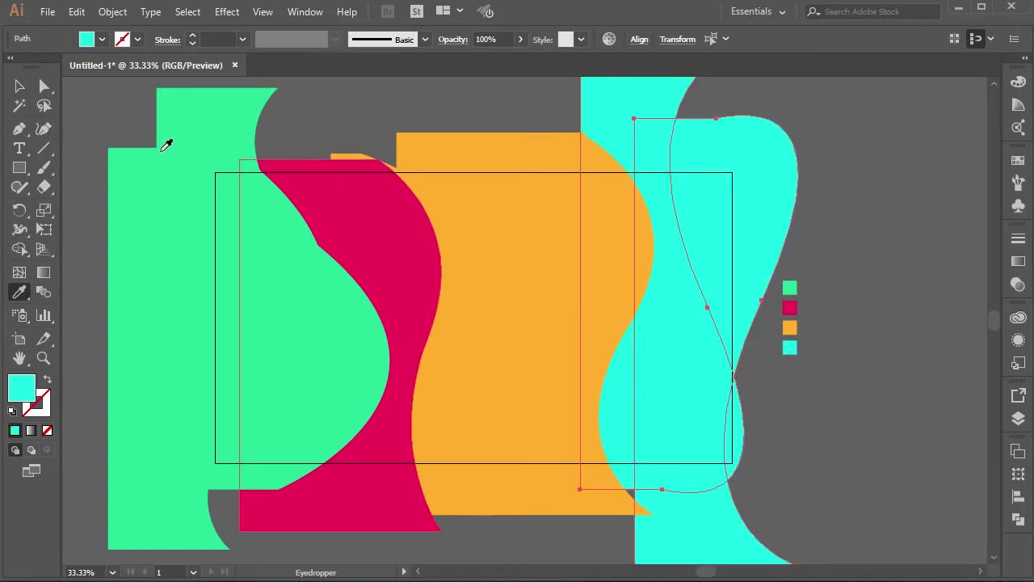
click(19, 85)
click(375, 129)
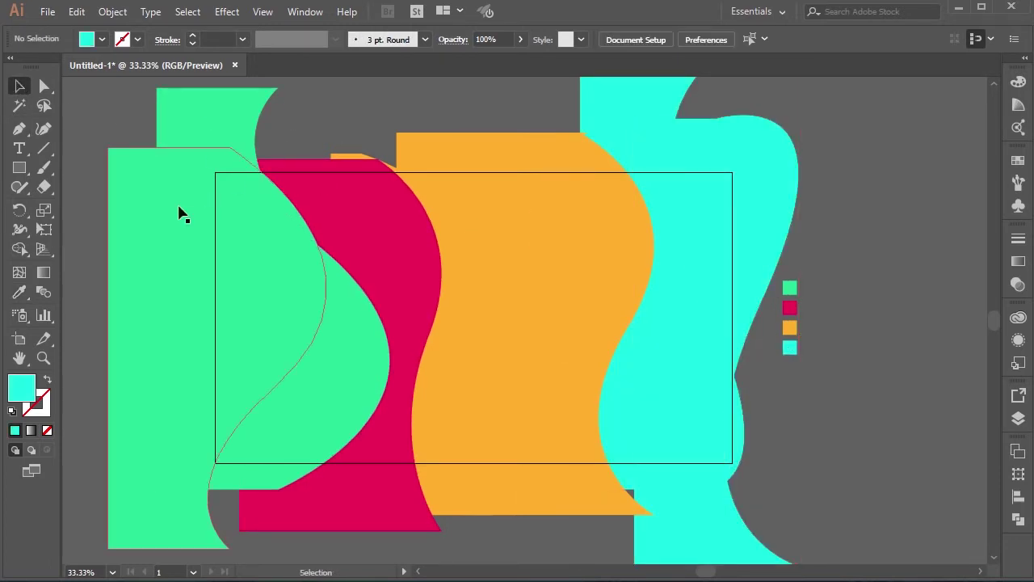
click(181, 279)
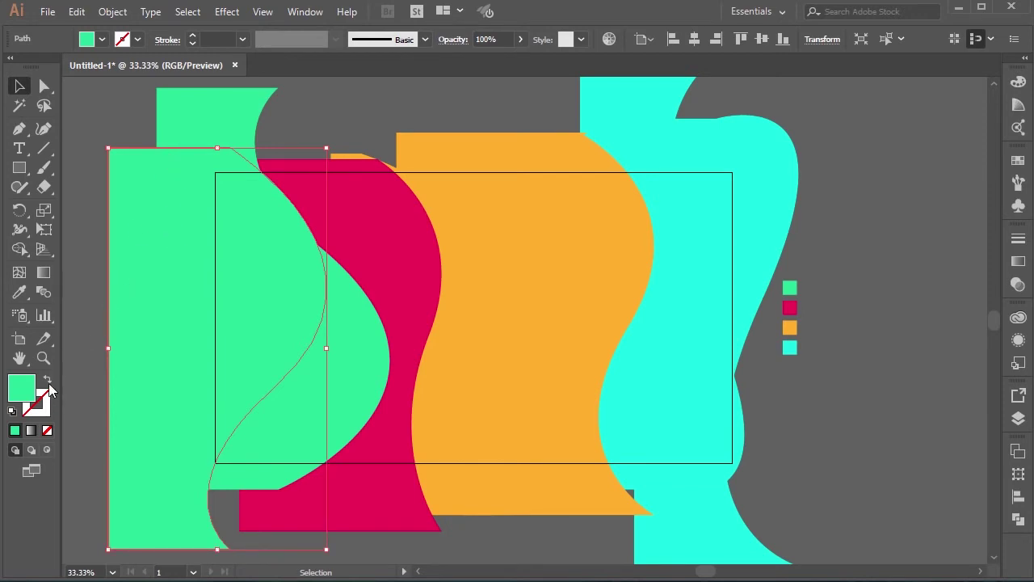
shift+click(194, 122)
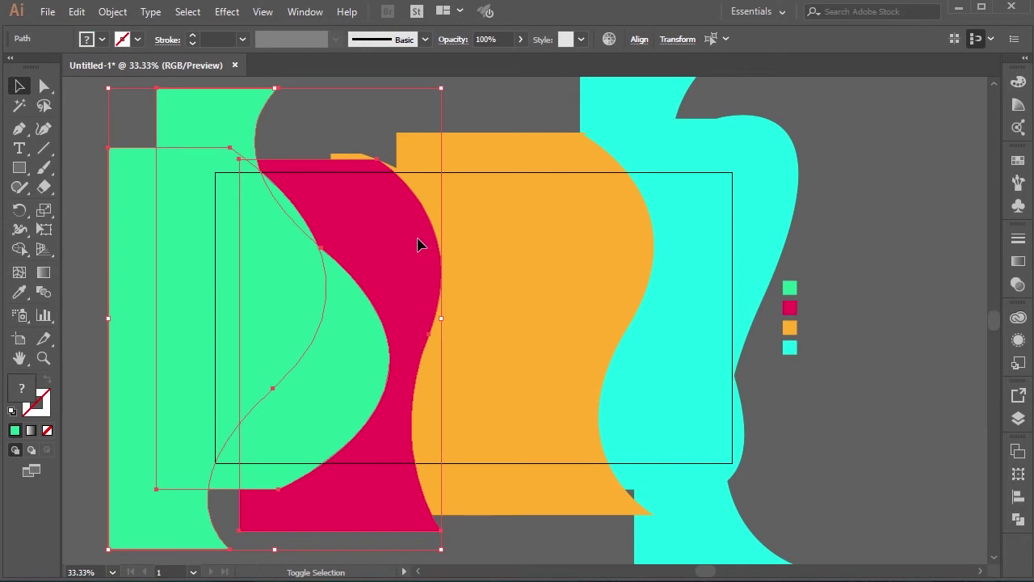
key(a)
key(v)
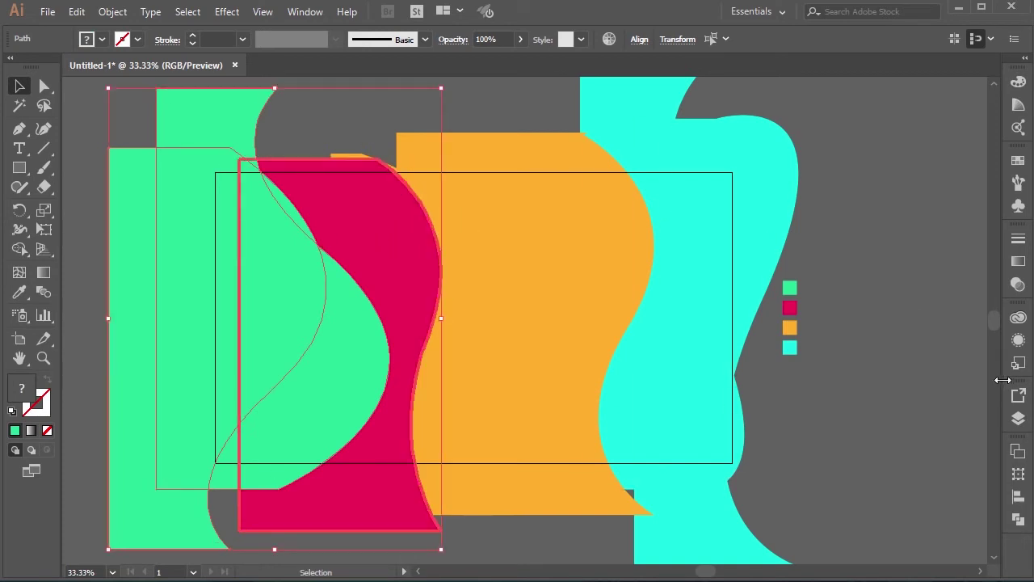
Step: Recolour the fourth shape from the left with the crimson sampled from the third shape, and deselect it
click(441, 437)
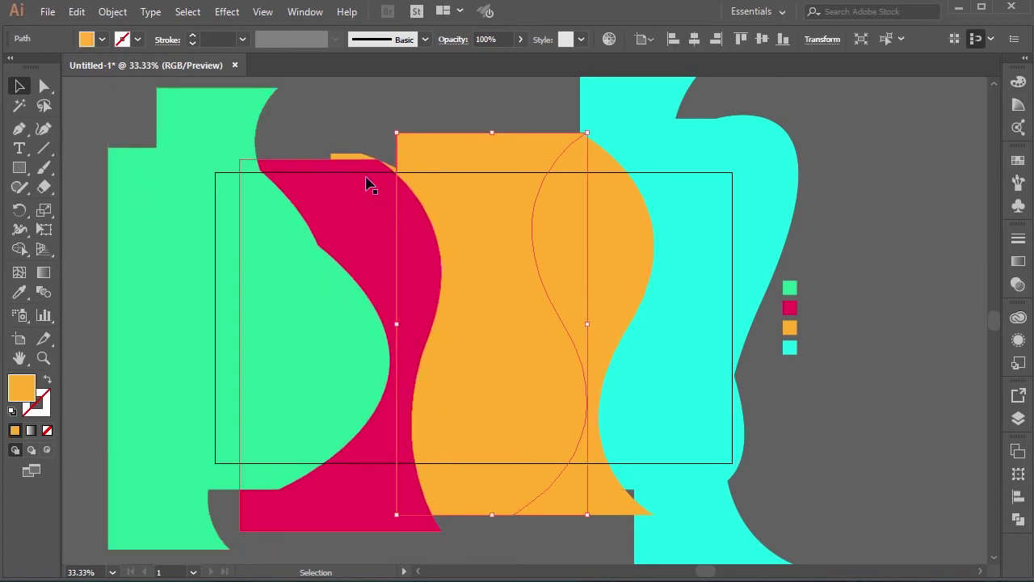
click(19, 292)
click(390, 247)
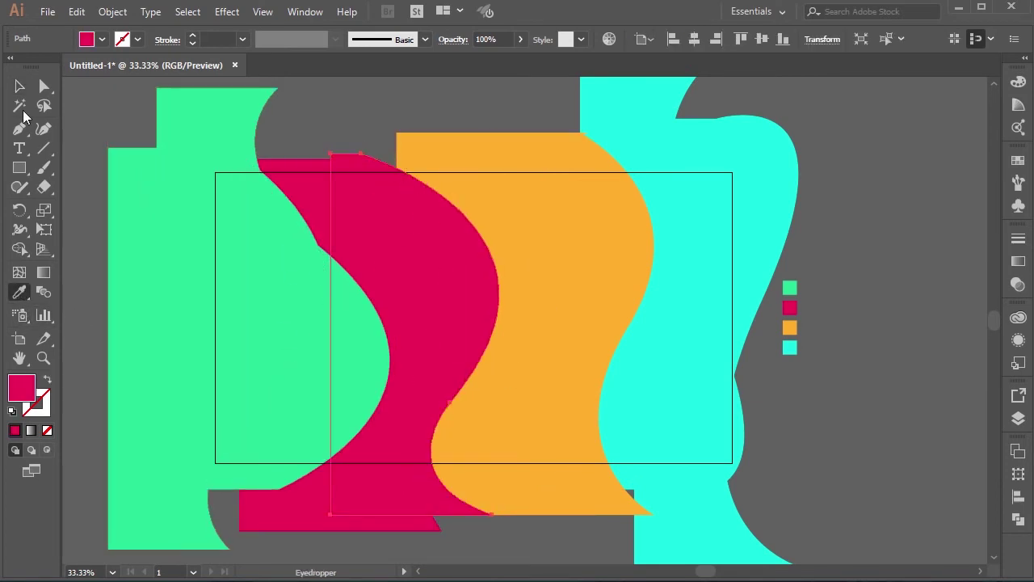
click(27, 90)
click(346, 125)
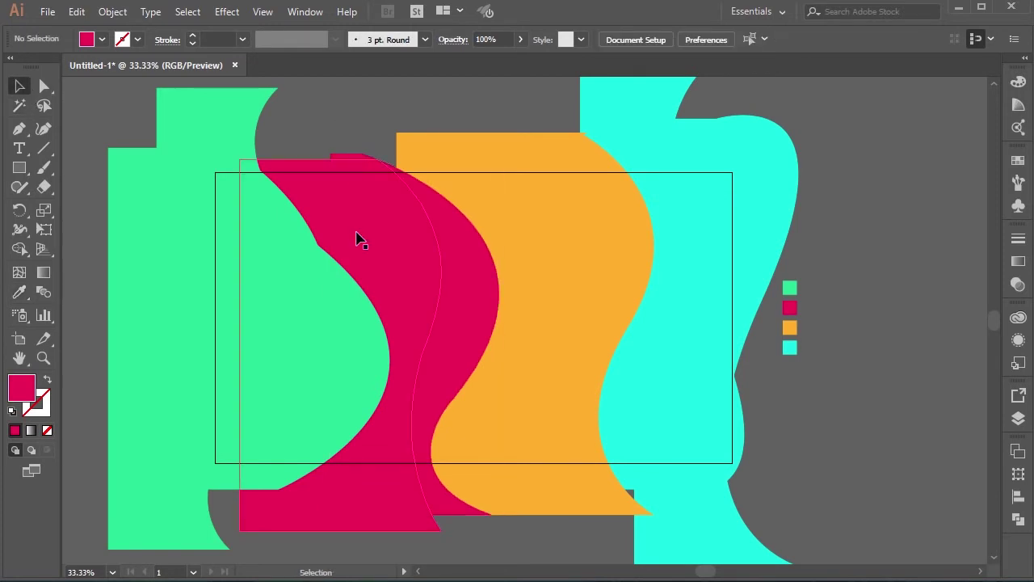
Step: Select the leftmost green shape and lock Layer 1 in the layer list
click(152, 176)
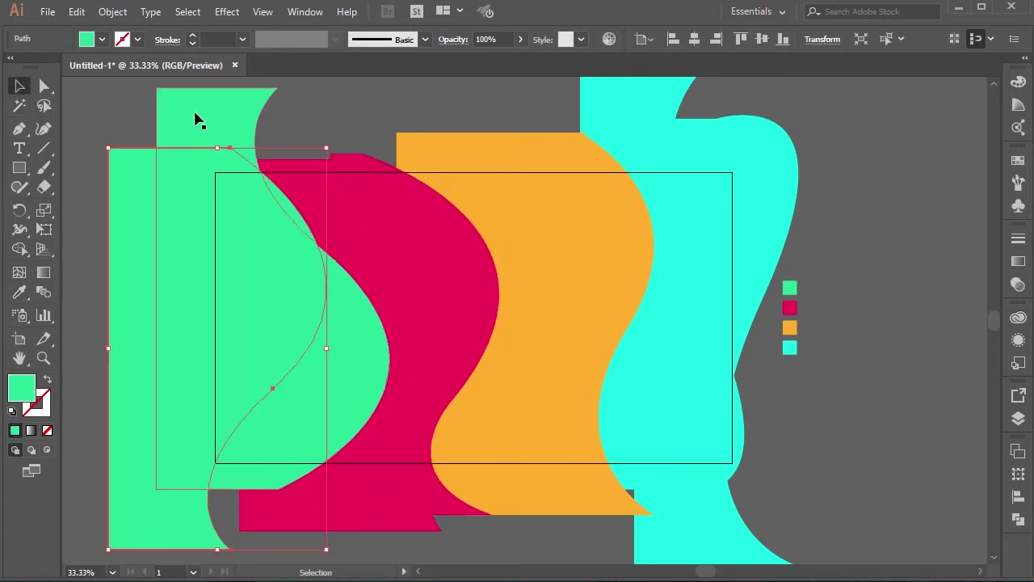
click(1018, 418)
click(737, 376)
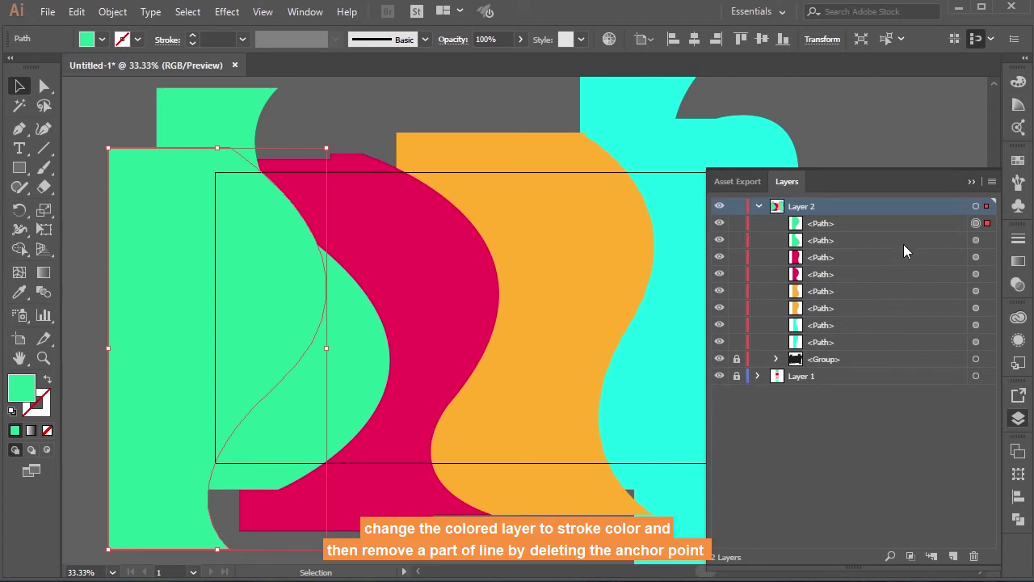
Step: Swap the two green shapes' fill to a green stroke, set the stroke weight to 4 pt, and deselect them
click(970, 182)
key(ctrl+a)
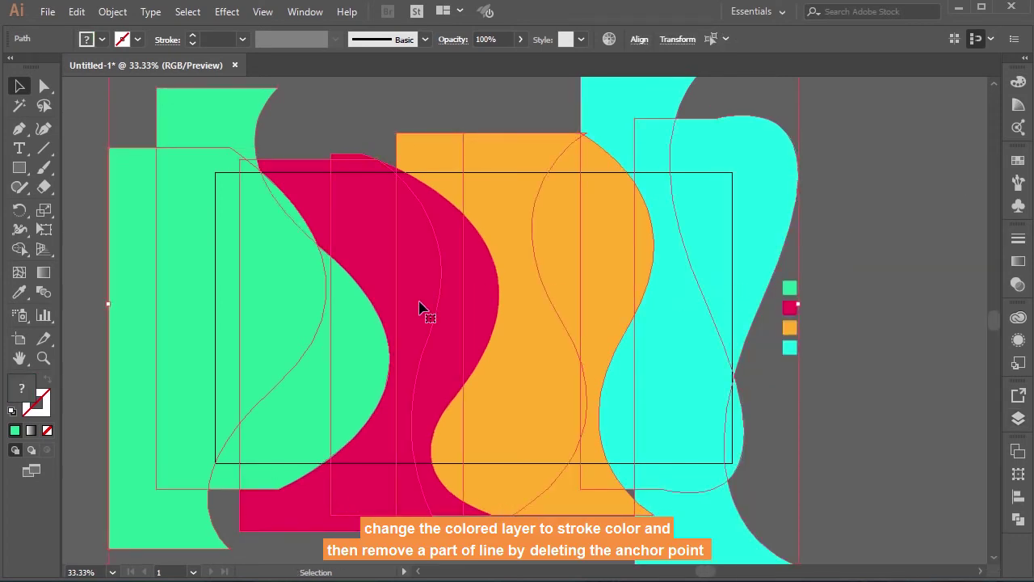
click(78, 322)
click(188, 242)
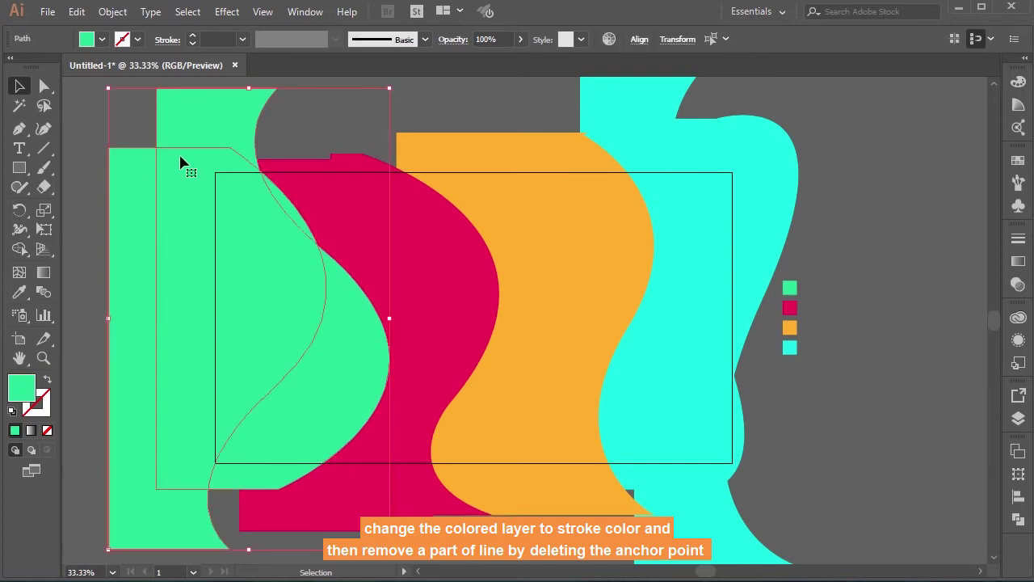
click(46, 384)
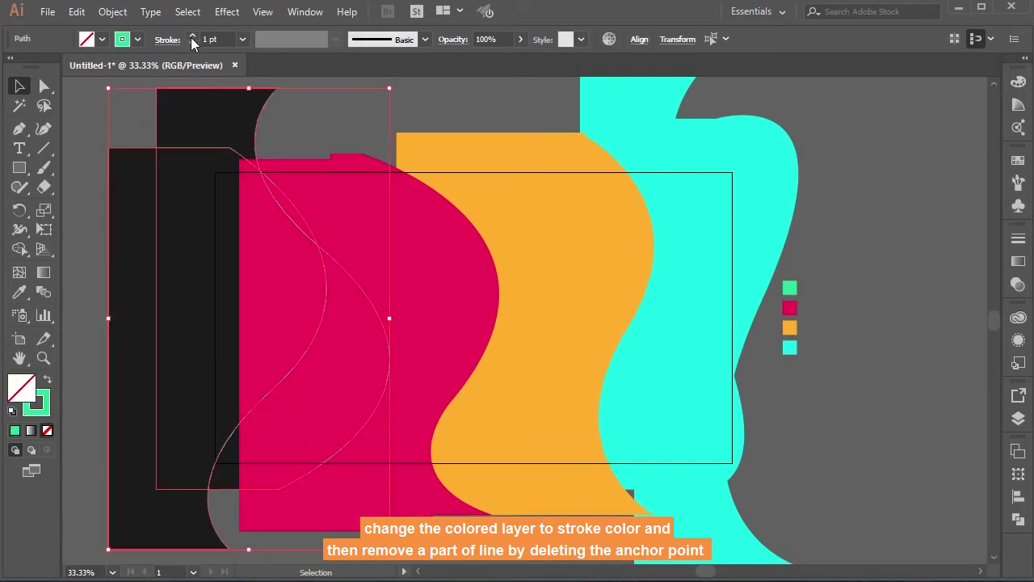
click(192, 36)
click(192, 35)
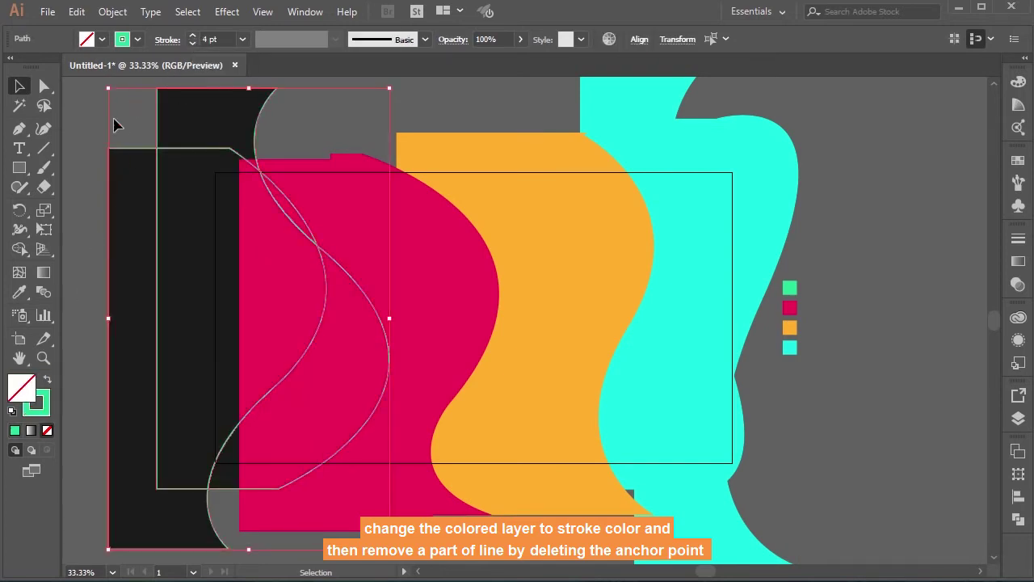
scroll(80, 148, up, 1)
click(82, 147)
Step: Delete the two left corner anchor points of the leftmost green outline, leaving an open S-curve, and deselect it
key(a)
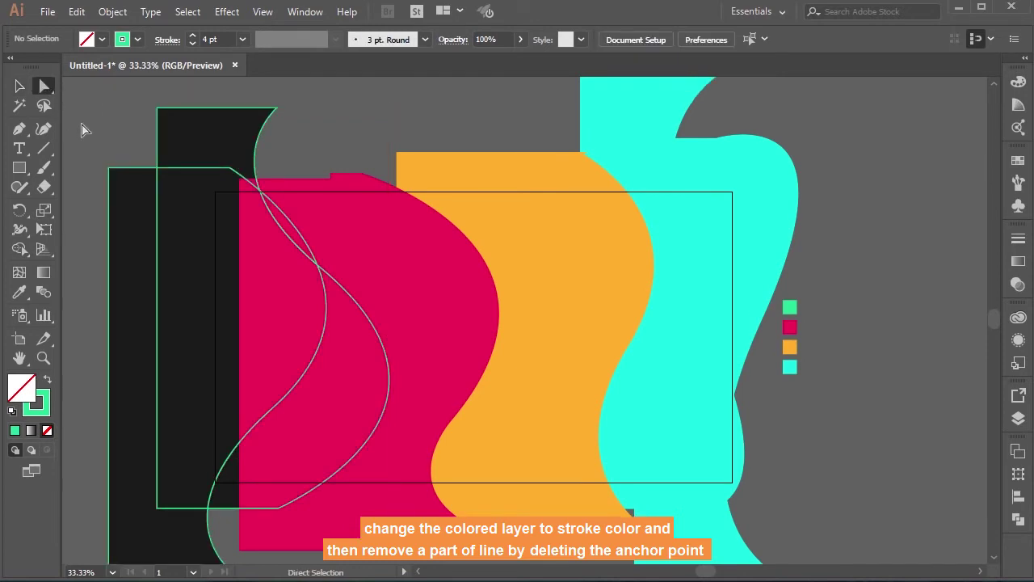
ctrl+click(108, 171)
ctrl+click(108, 171)
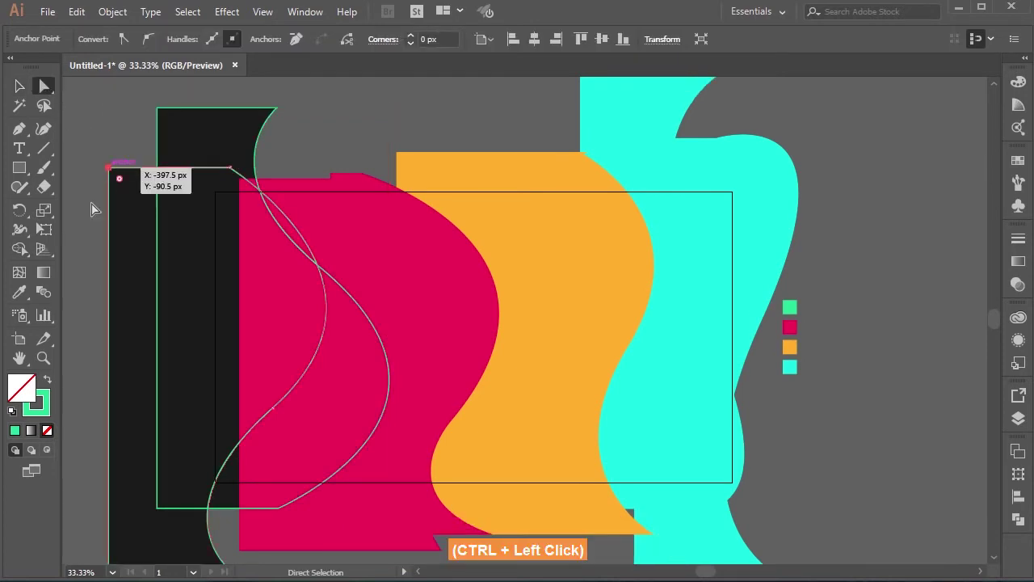
scroll(103, 434, down, 3)
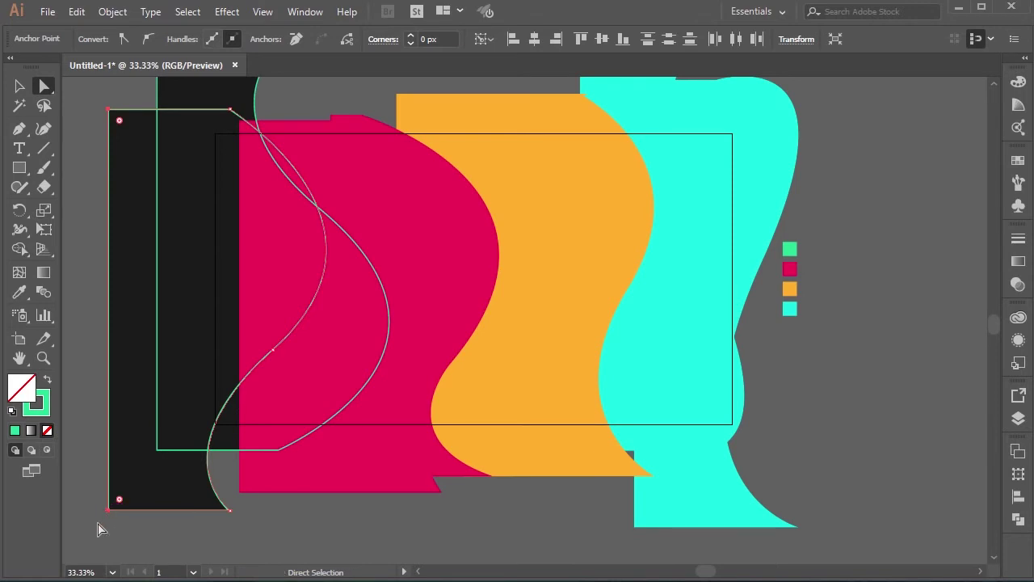
key(Delete)
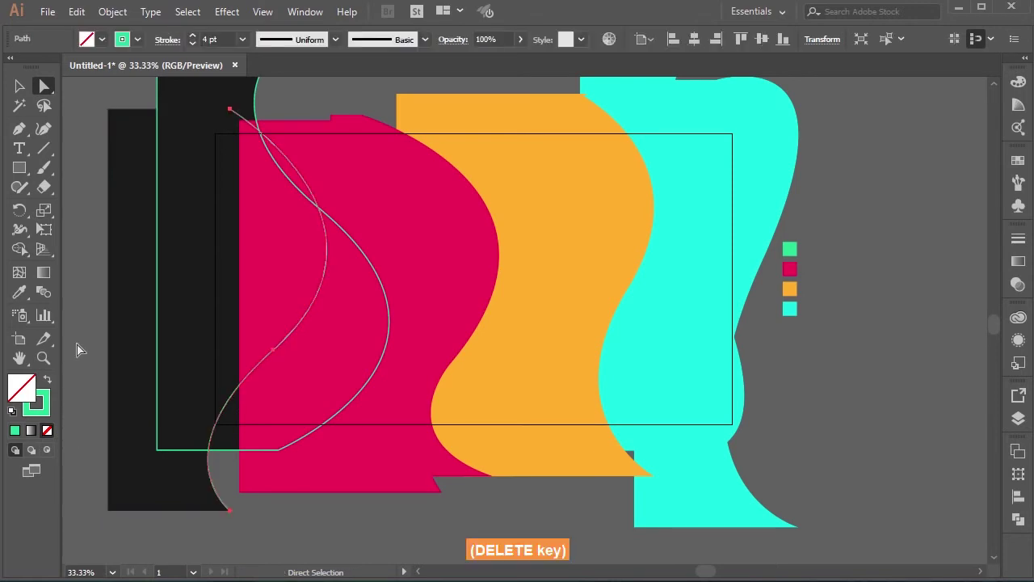
scroll(75, 348, up, 2)
click(17, 88)
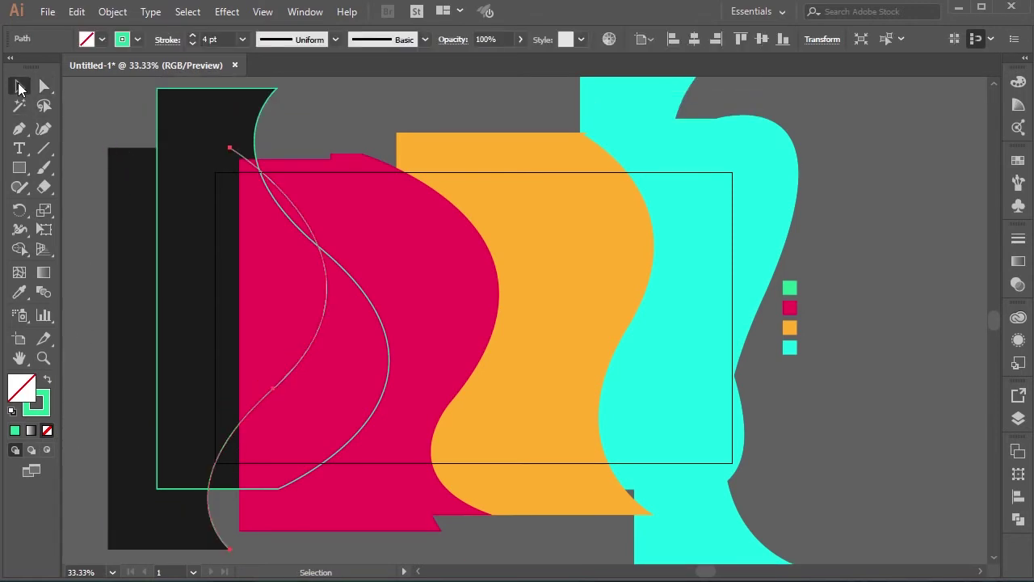
click(84, 157)
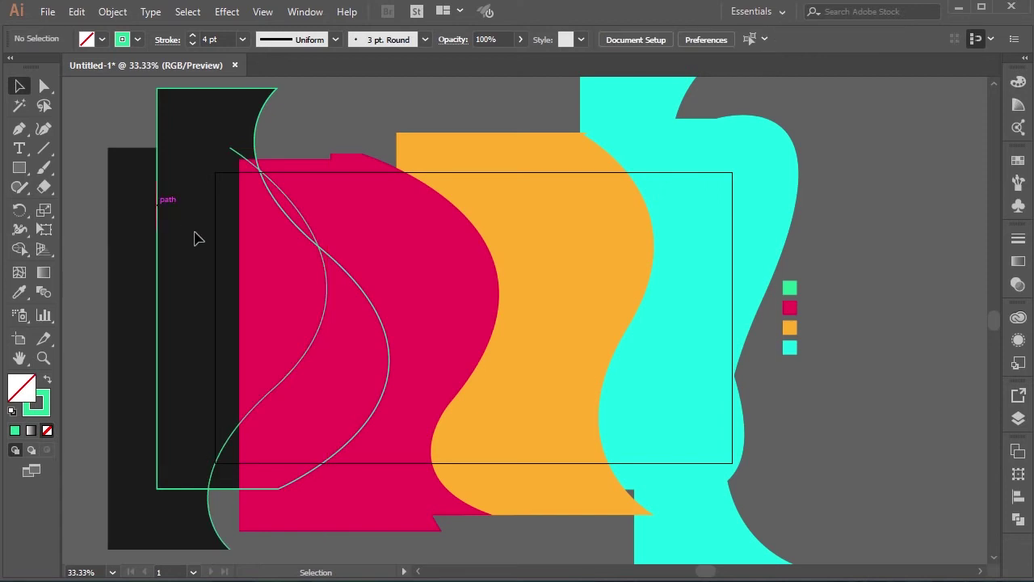
Step: Start a Transform effect on the open green S-curve with the preview enabled and 14 copies
click(312, 370)
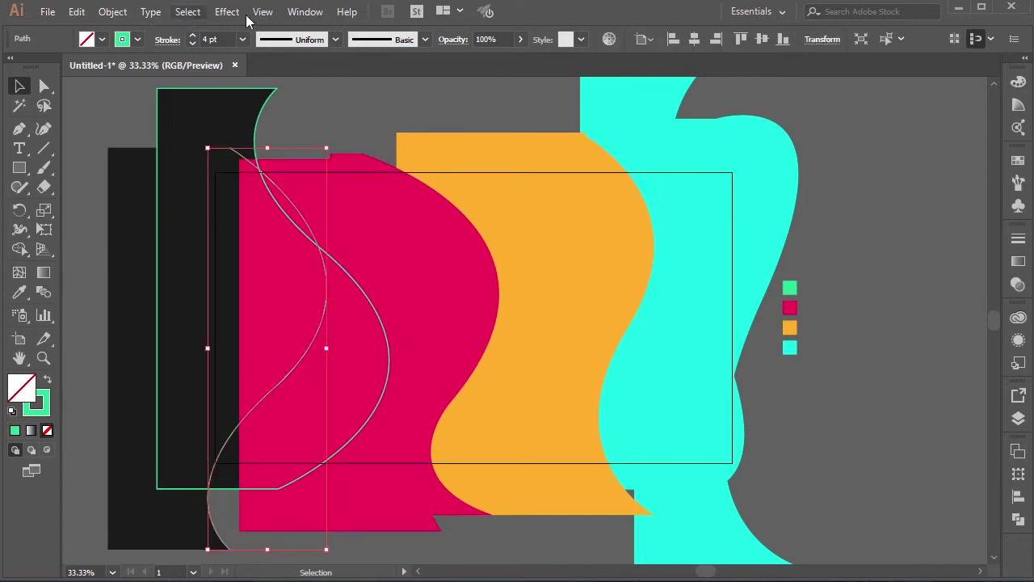
click(227, 11)
mouse_move(340, 143)
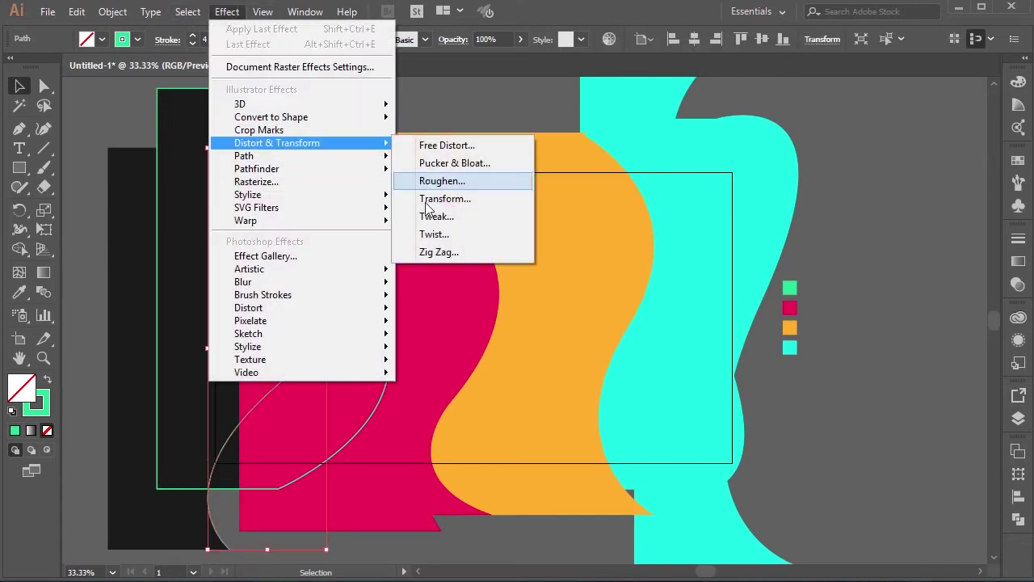
click(426, 203)
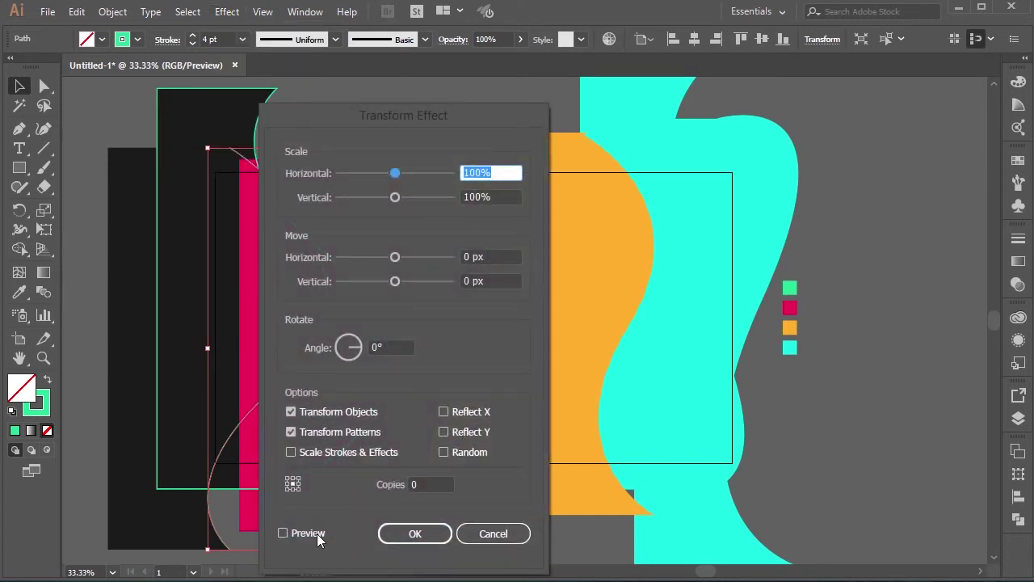
click(317, 533)
drag(370, 120, 426, 93)
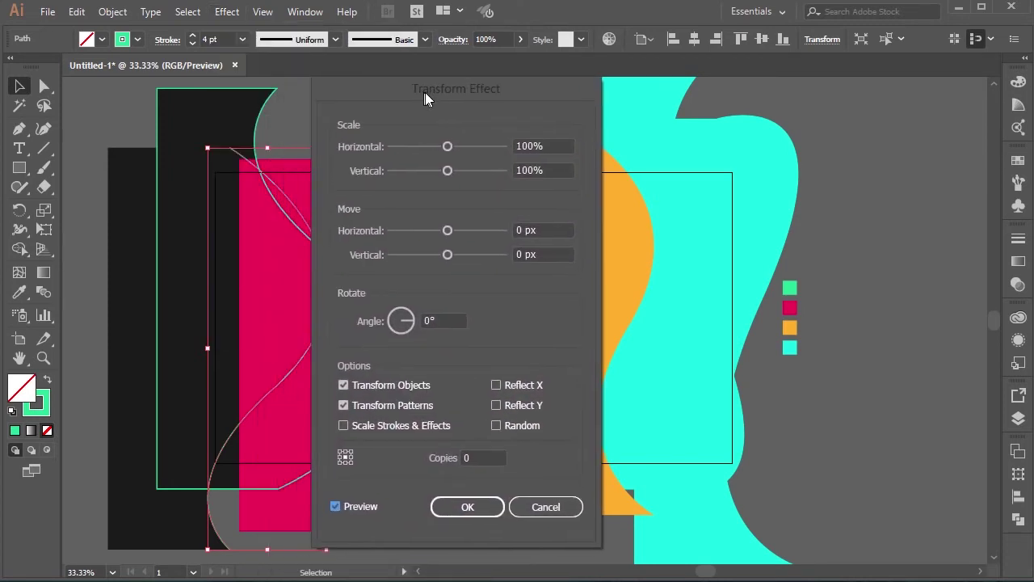
click(494, 454)
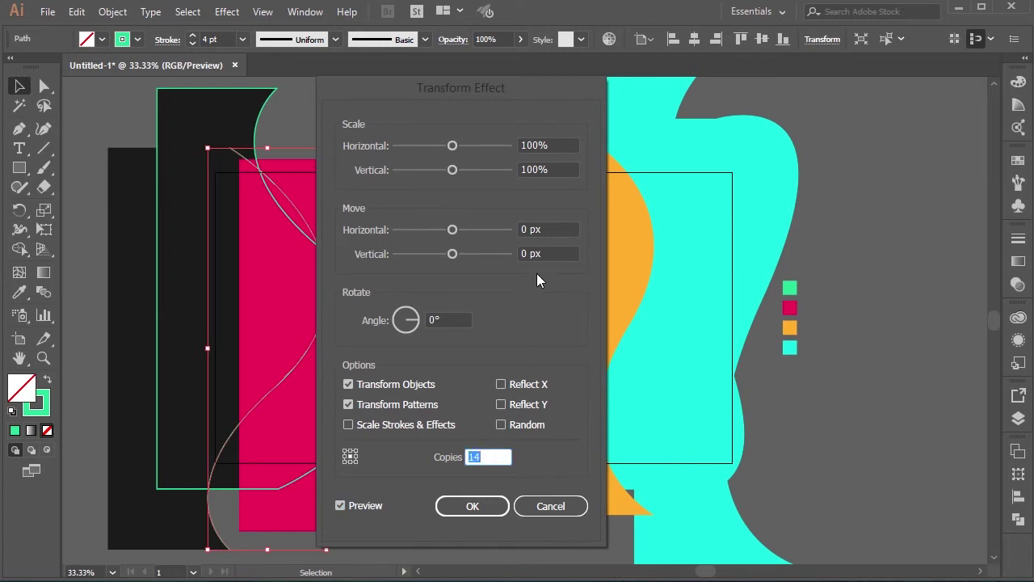
Step: Set the Transform effect's horizontal move to -40 px
click(556, 230)
key(shift+Down)
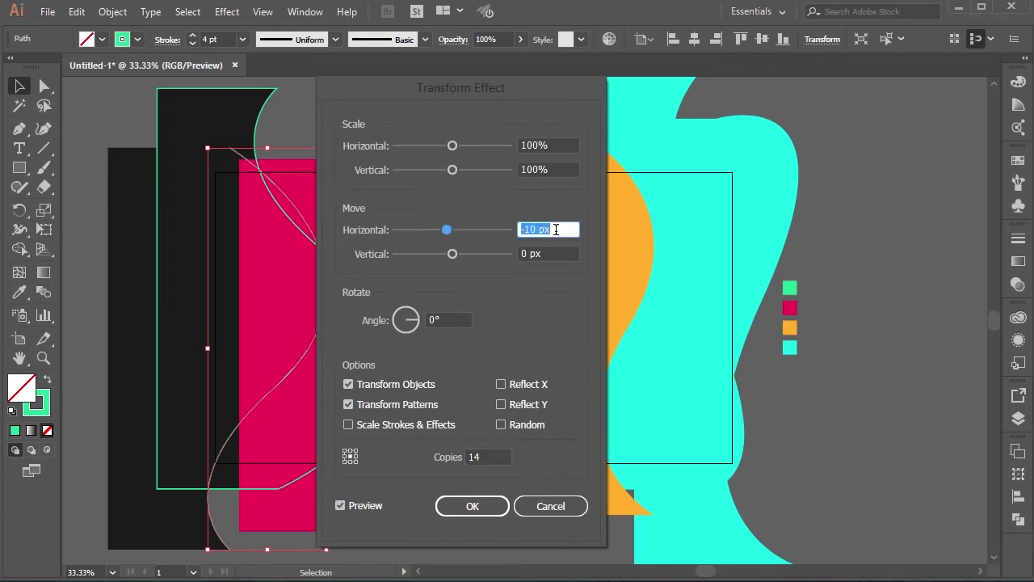
key(shift+Down)
key(shift+Down)
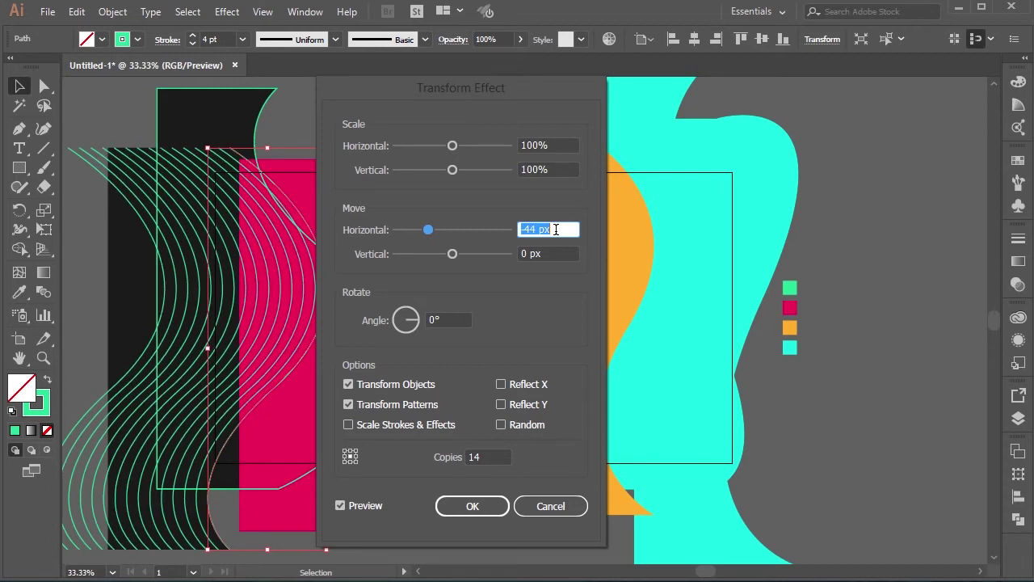
key(shift+Down)
key(shift+Up)
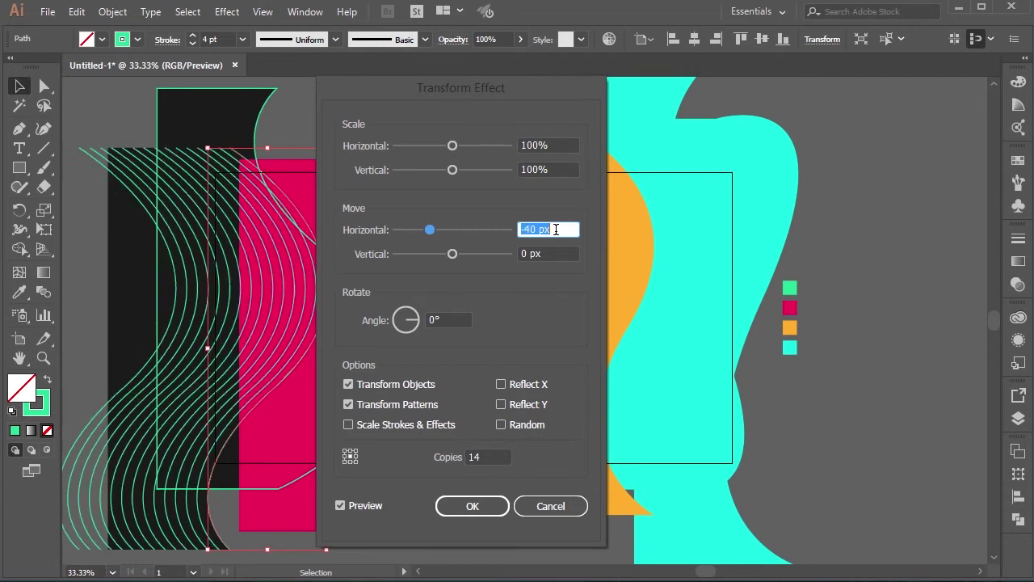
key(shift+Down)
Step: Raise the Transform effect's number of copies to 20 and apply the effect
click(489, 454)
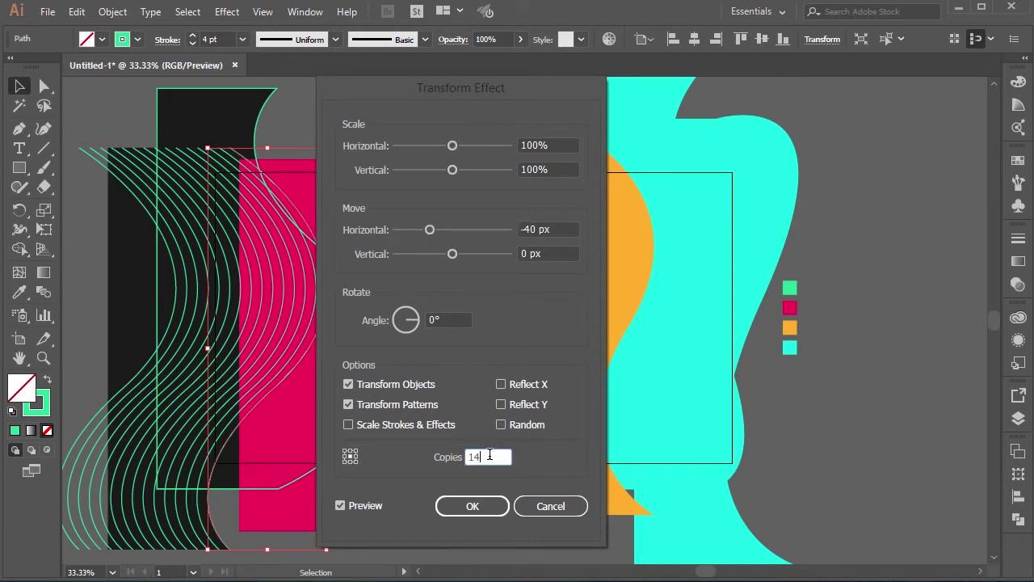
key(Up)
key(Up)
key(Up)
key(Up)
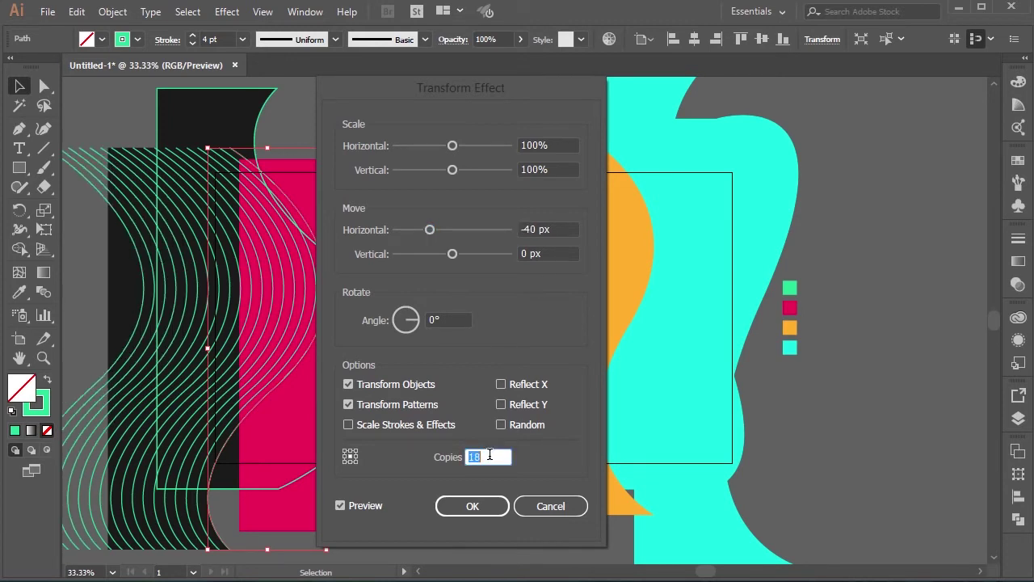
key(Up)
key(Up)
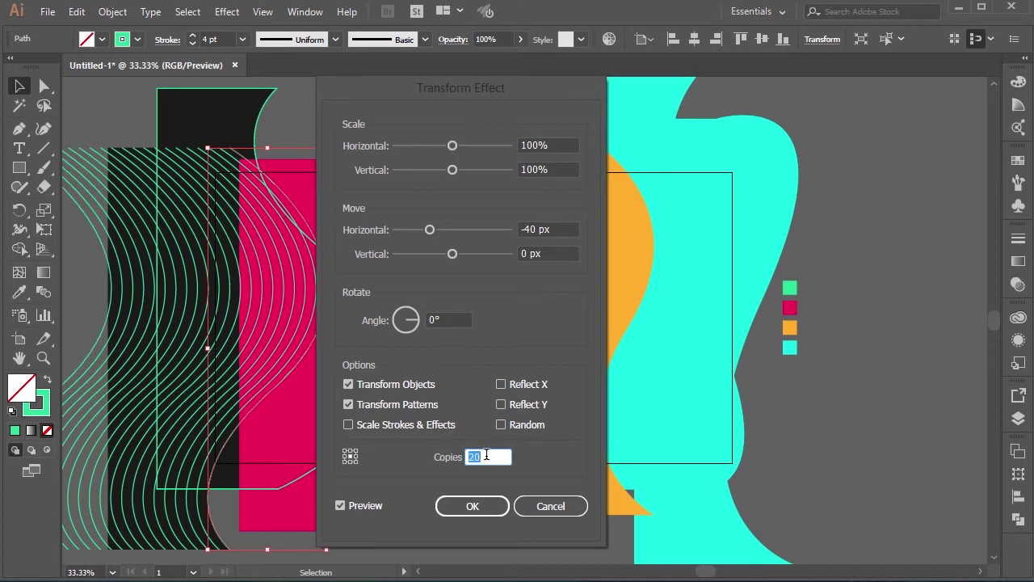
click(473, 507)
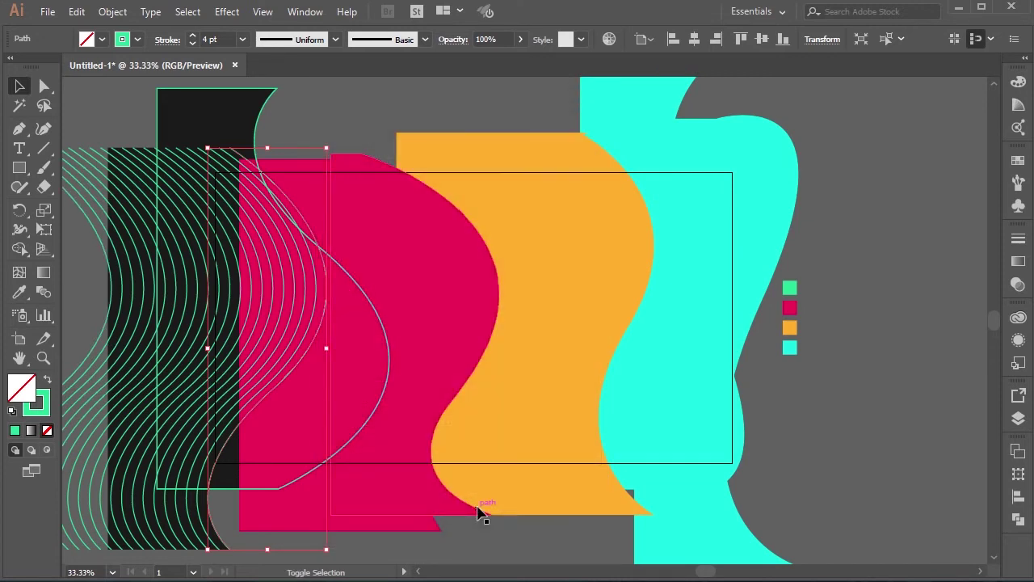
Step: Nudge the repeated green curve slightly left so its edge sits inside the dark shape
key(shift+Left)
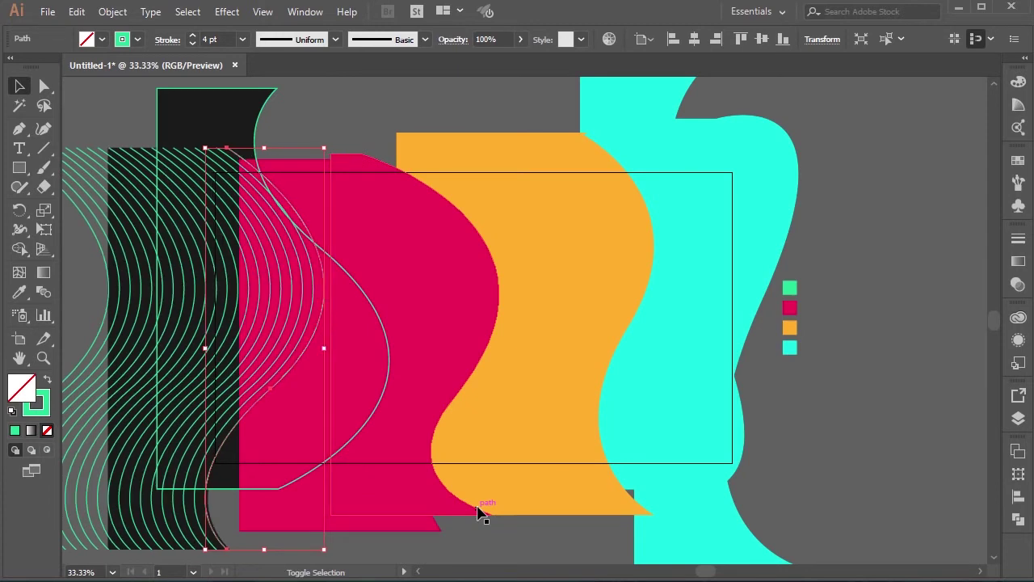
key(shift+Left)
key(shift+Left)
key(shift+Left)
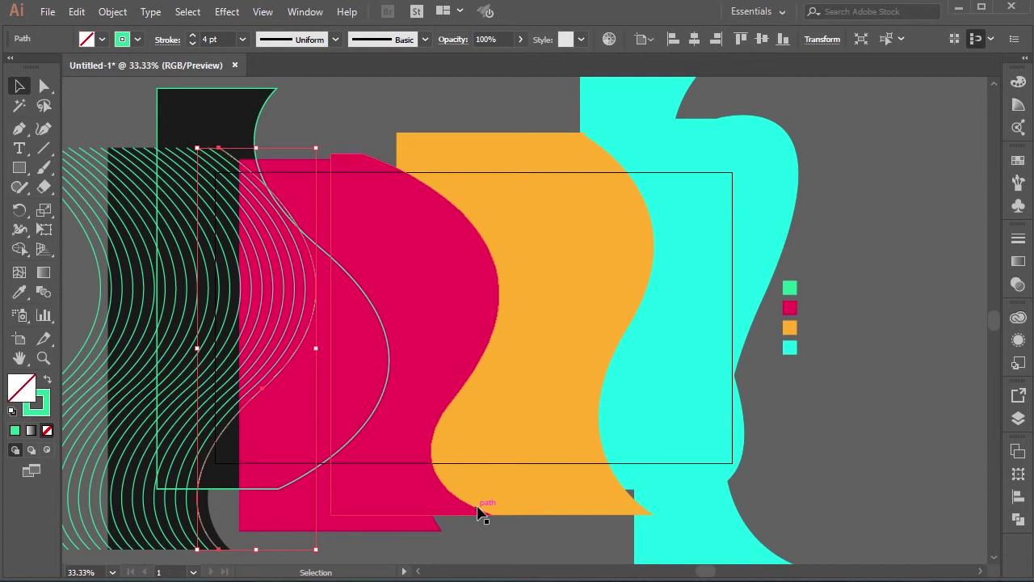
Step: Unlock the group of dark shapes in Layer 2 and ungroup it into separate paths
click(1019, 418)
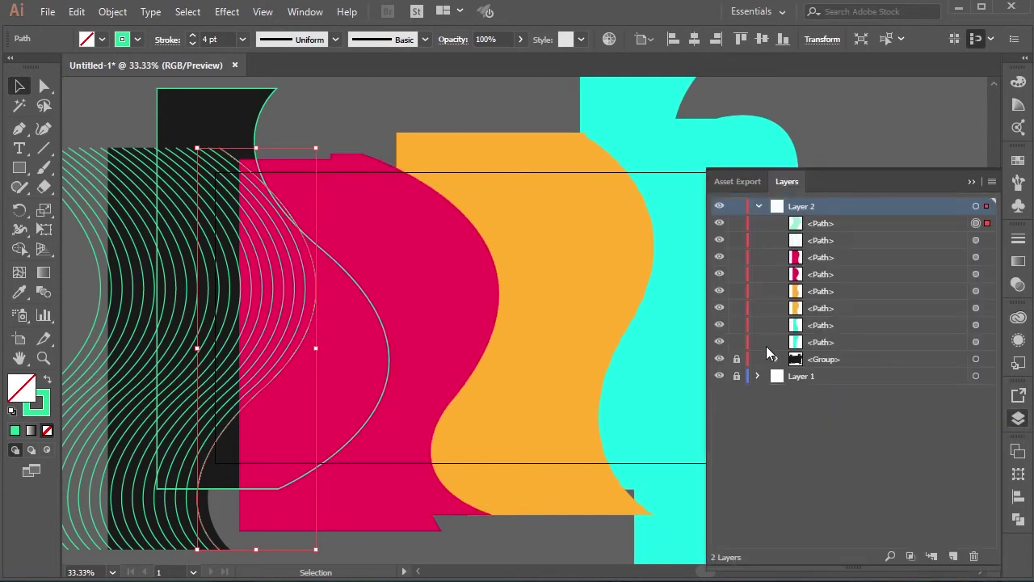
click(776, 359)
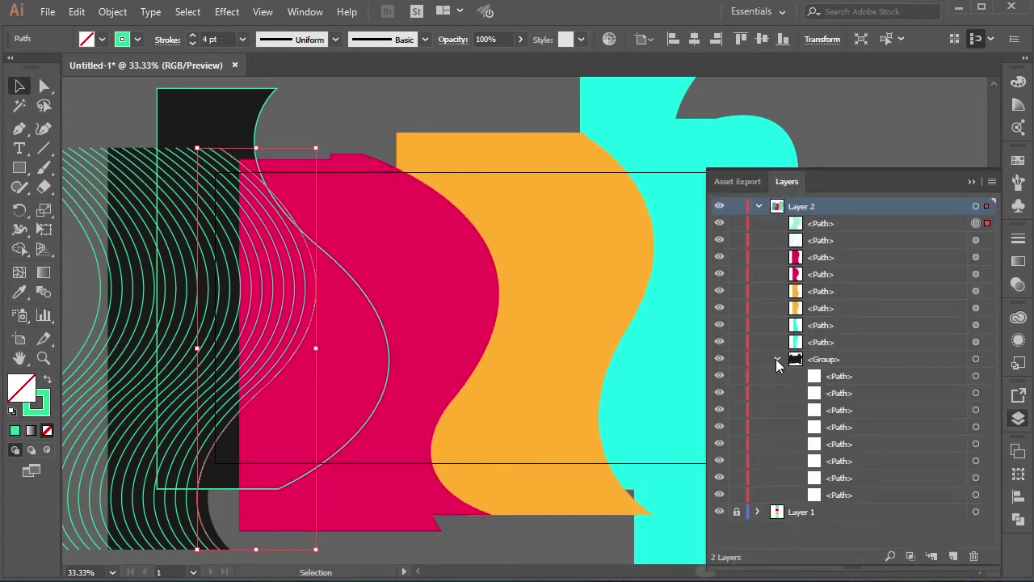
click(977, 361)
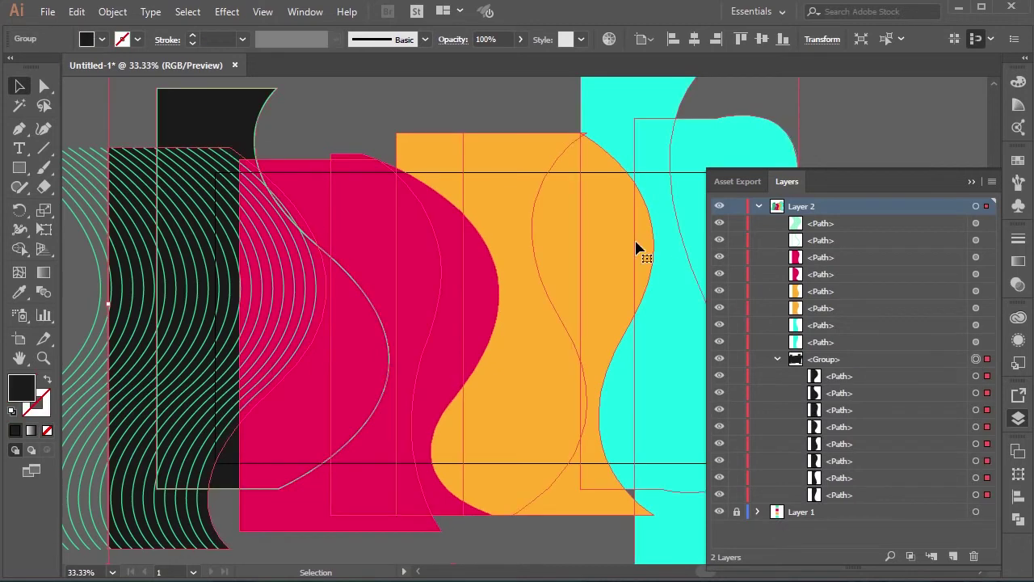
right_click(241, 134)
click(287, 250)
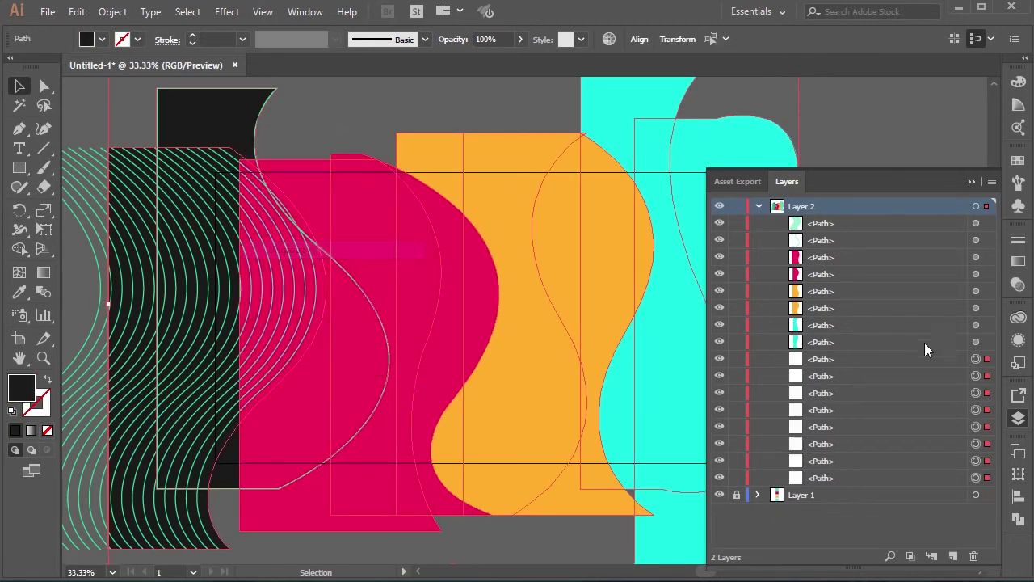
Step: Move the two leftmost dark shapes up the layer stack, placing each directly beneath its matching green path
click(977, 359)
drag(896, 359, 882, 232)
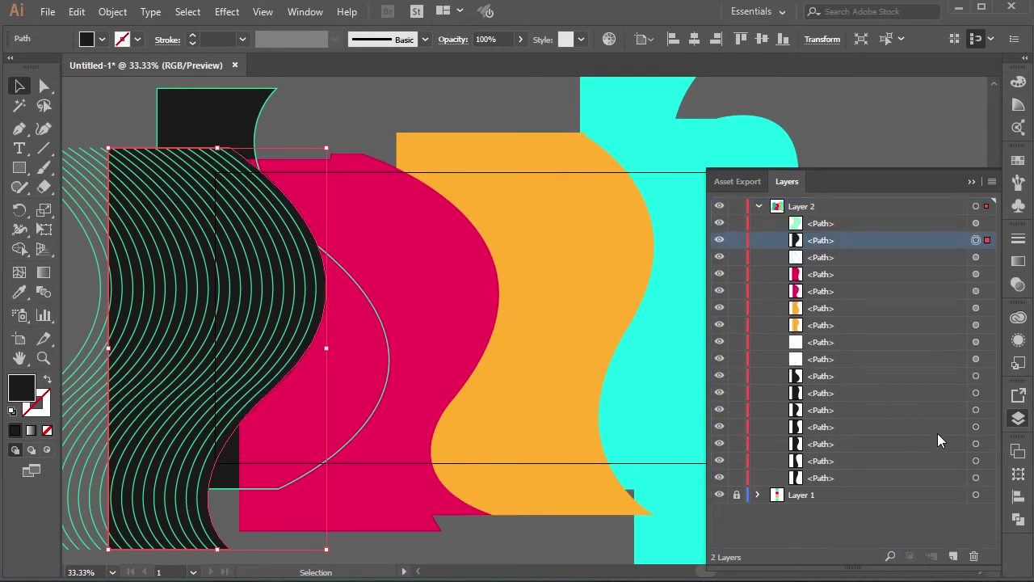
click(976, 375)
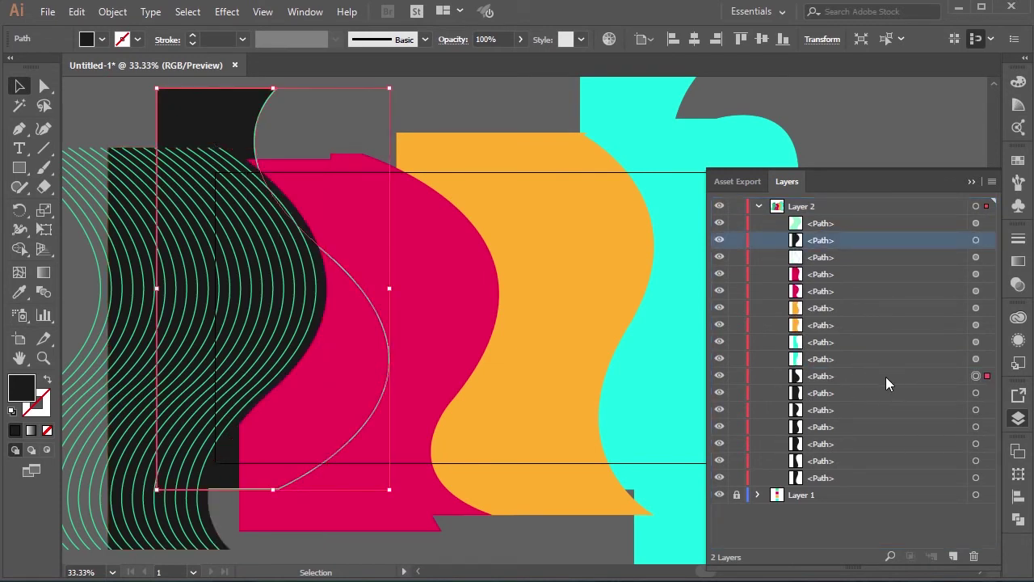
drag(886, 379, 880, 266)
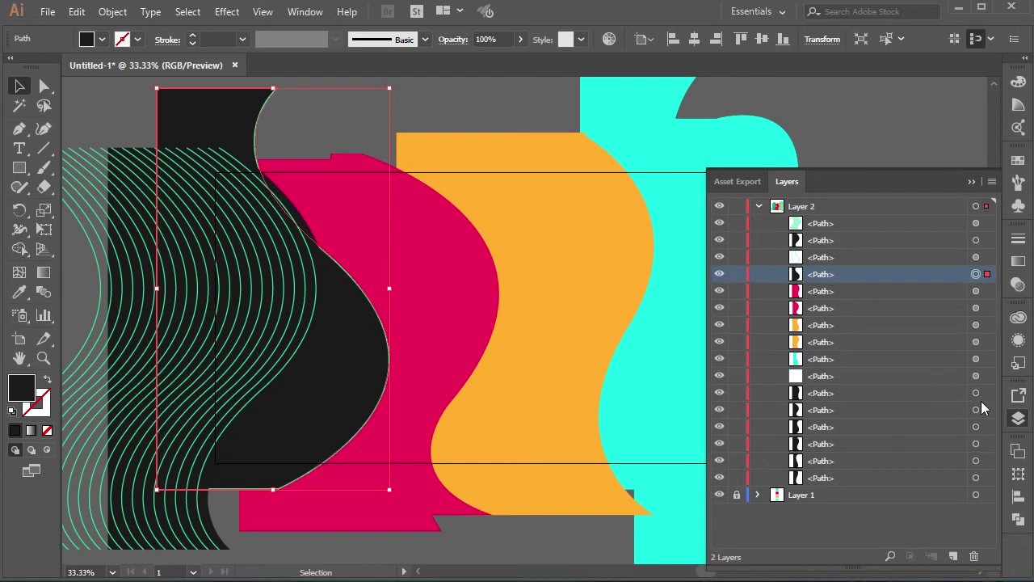
Step: Move the third and fourth dark shapes up the layer stack, each directly beneath its matching crimson path
click(976, 393)
drag(899, 394, 889, 300)
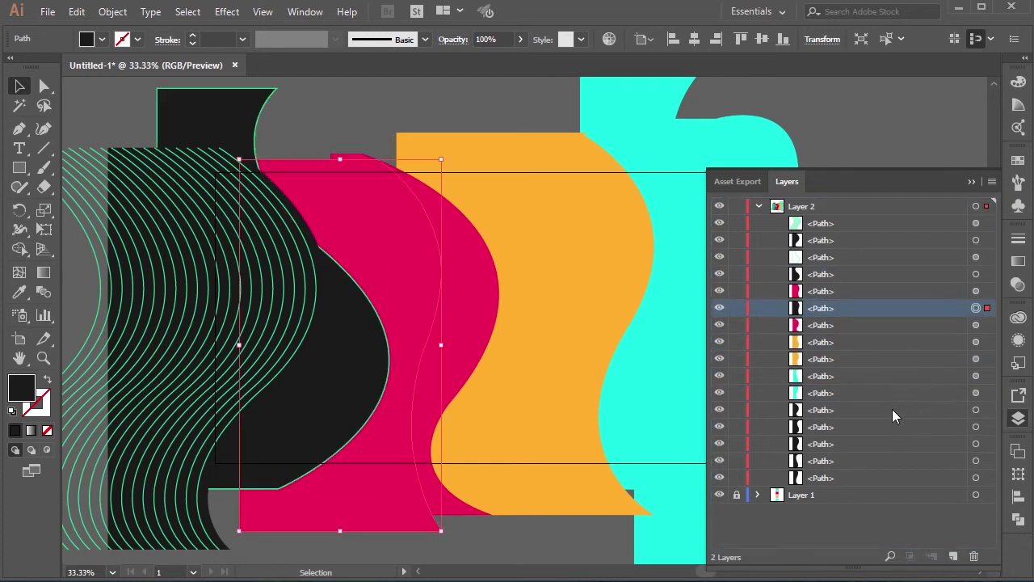
drag(892, 409, 879, 337)
Step: Restack the remaining dark shapes so that each lies directly beneath its matching orange or cyan path
click(841, 426)
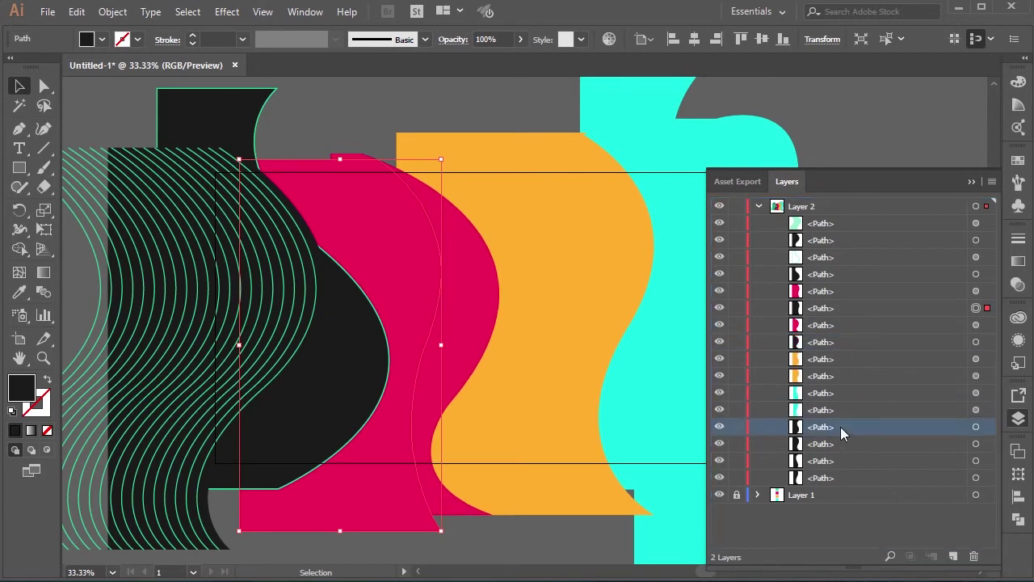
drag(841, 427, 843, 369)
click(820, 444)
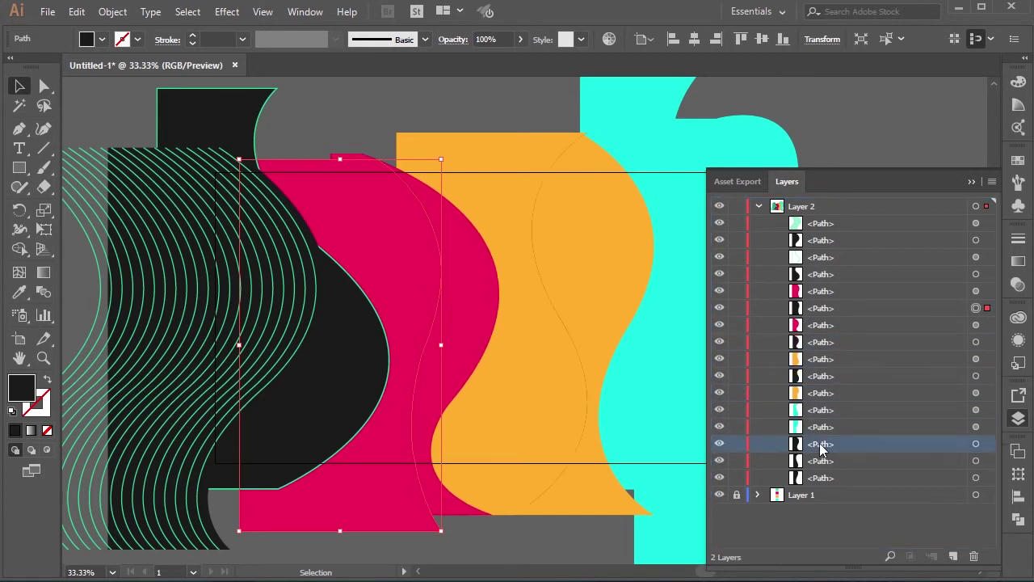
mouse_move(820, 443)
mouse_down()
mouse_move(841, 406)
mouse_move(833, 451)
mouse_move(838, 440)
mouse_up()
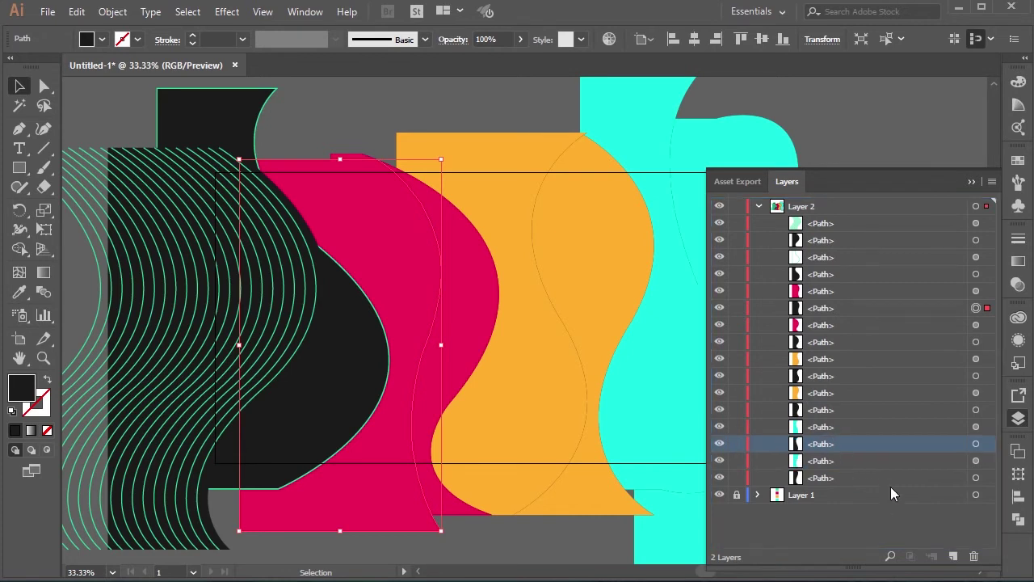
Step: Delete the two left corner anchors of the second green outline so only its right-hand curve remains
click(970, 182)
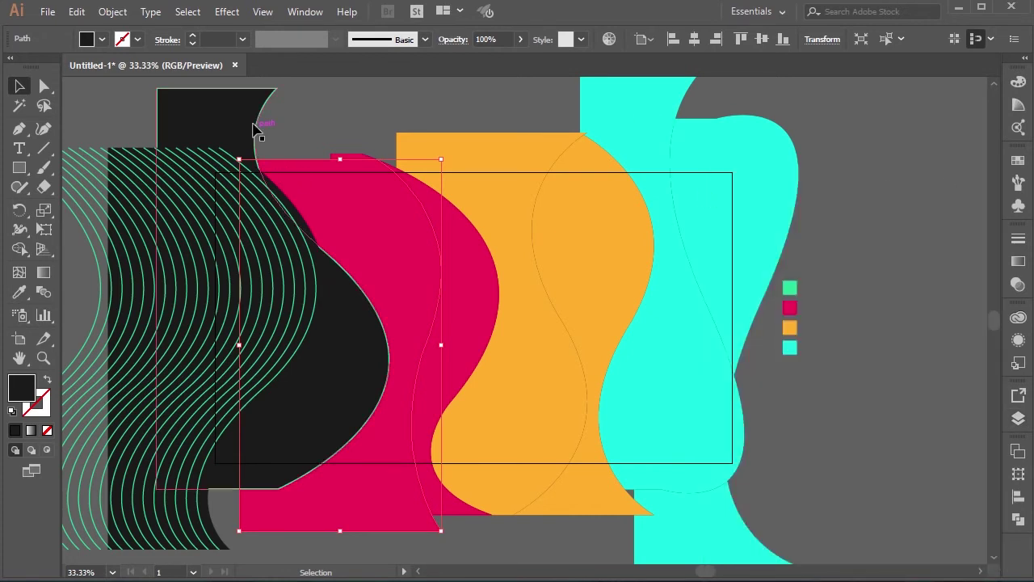
click(257, 116)
click(44, 87)
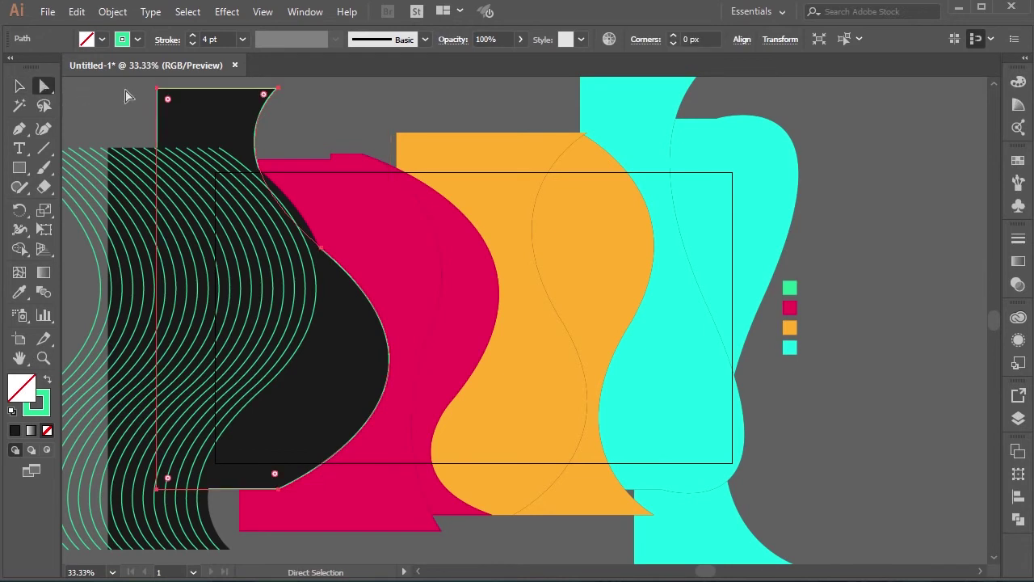
click(158, 88)
shift+click(156, 490)
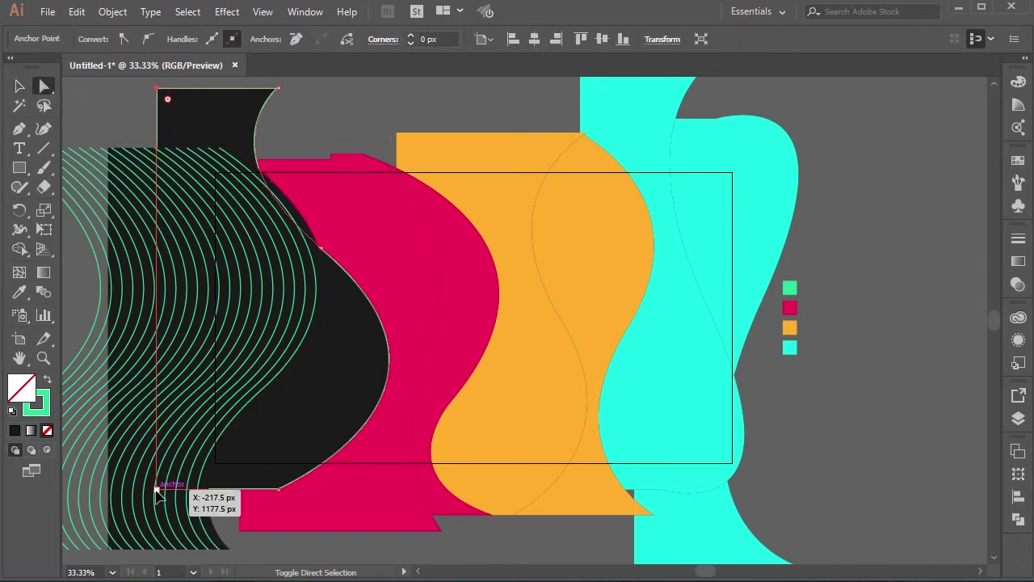
key(Delete)
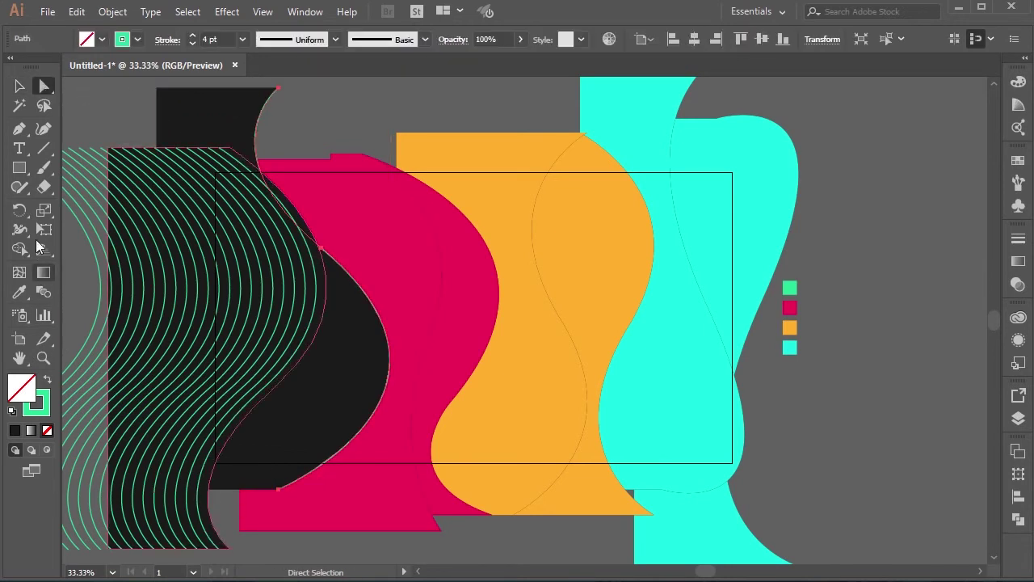
click(20, 87)
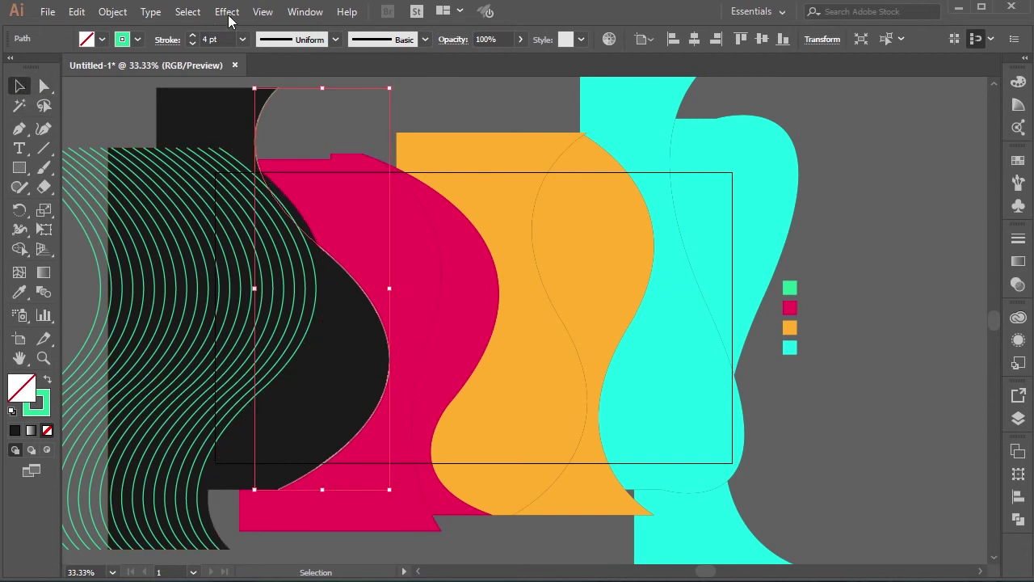
Step: Reapply the last Transform effect to the second green curve and nudge it left, inside the dark shape's edge
click(229, 11)
click(251, 27)
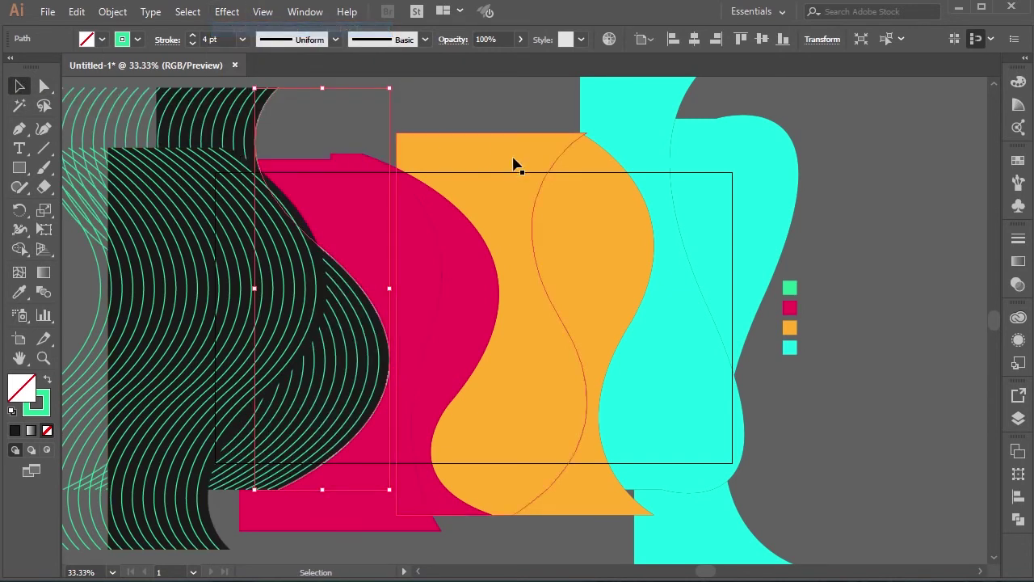
key(shift+Left)
key(shift+Left)
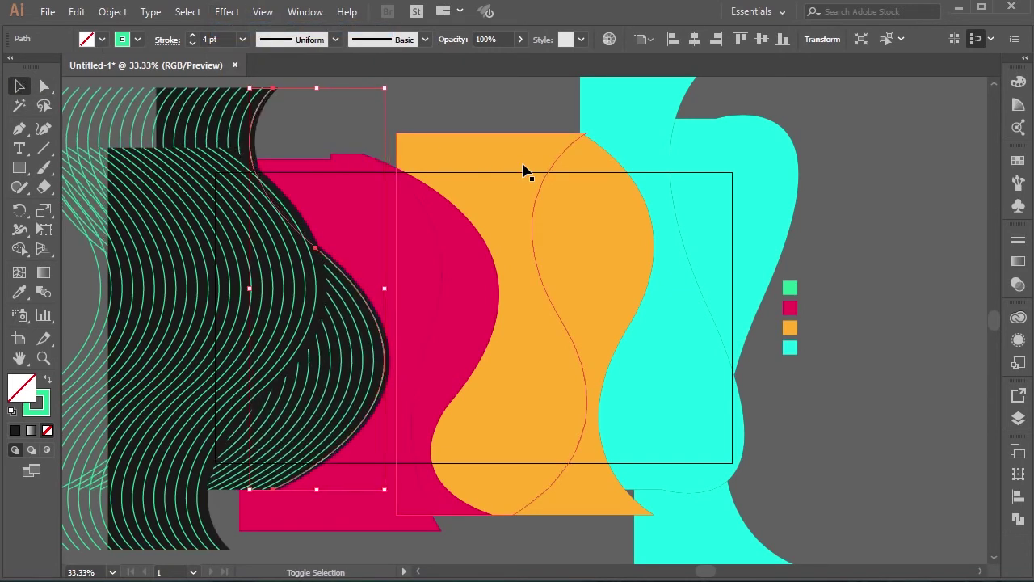
key(shift+Left)
key(shift+Left)
click(455, 106)
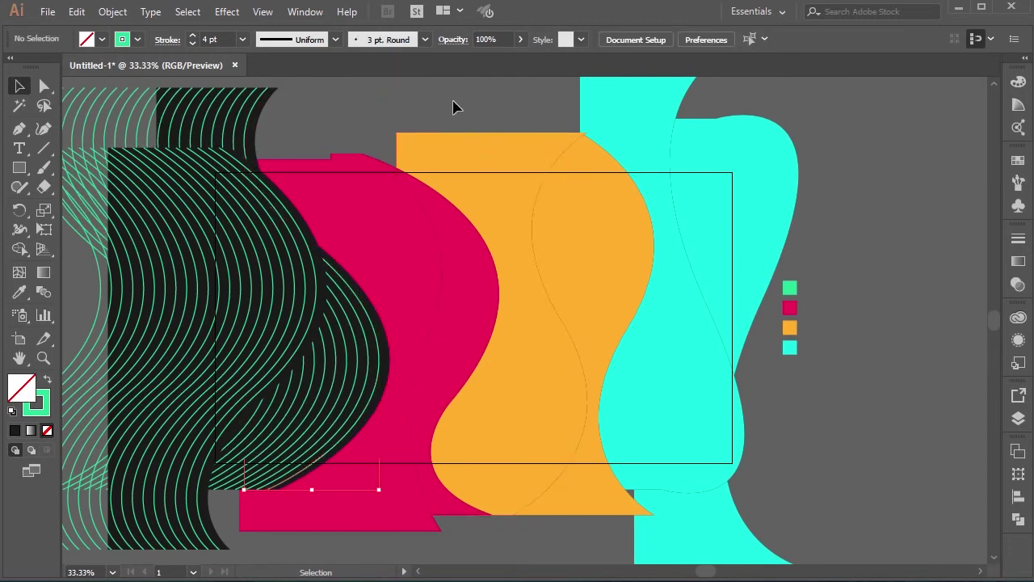
Step: Swap fill and stroke on both crimson shapes and set their stroke weight to 4 pt
click(408, 273)
shift+click(483, 299)
click(47, 379)
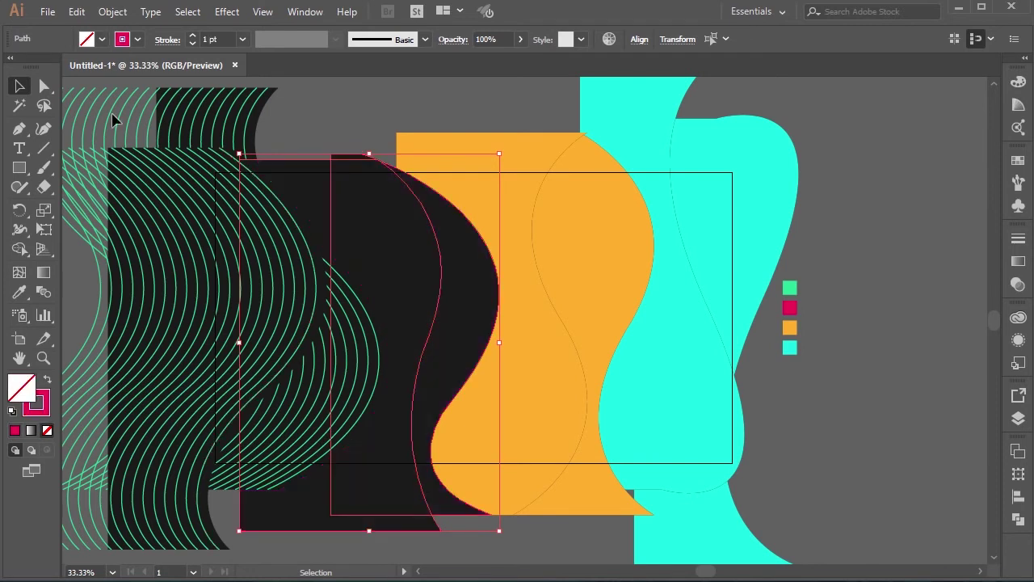
click(193, 36)
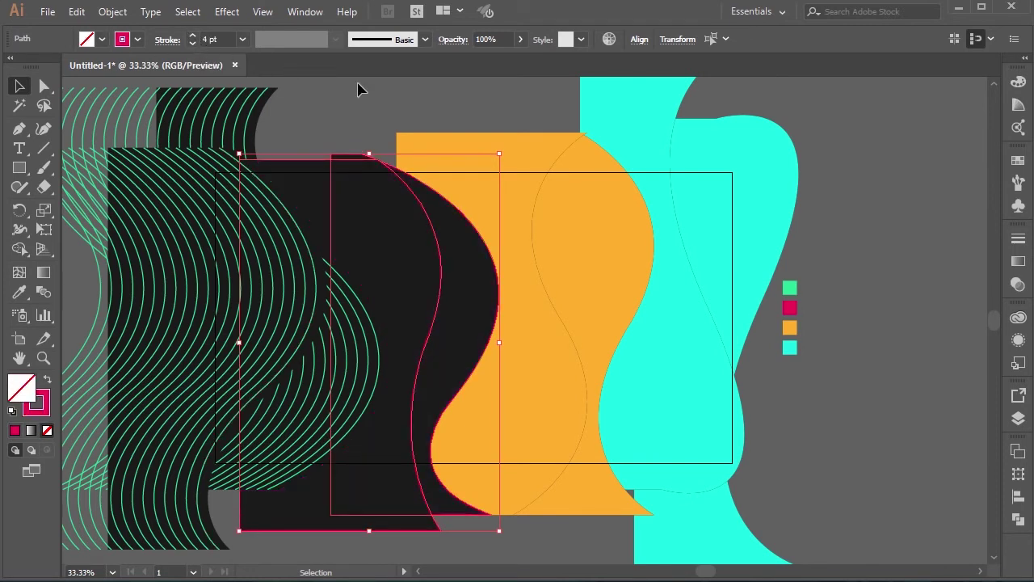
click(339, 101)
Step: Delete the two left corner anchors of the first crimson outline, keeping only its right-hand curve
click(318, 165)
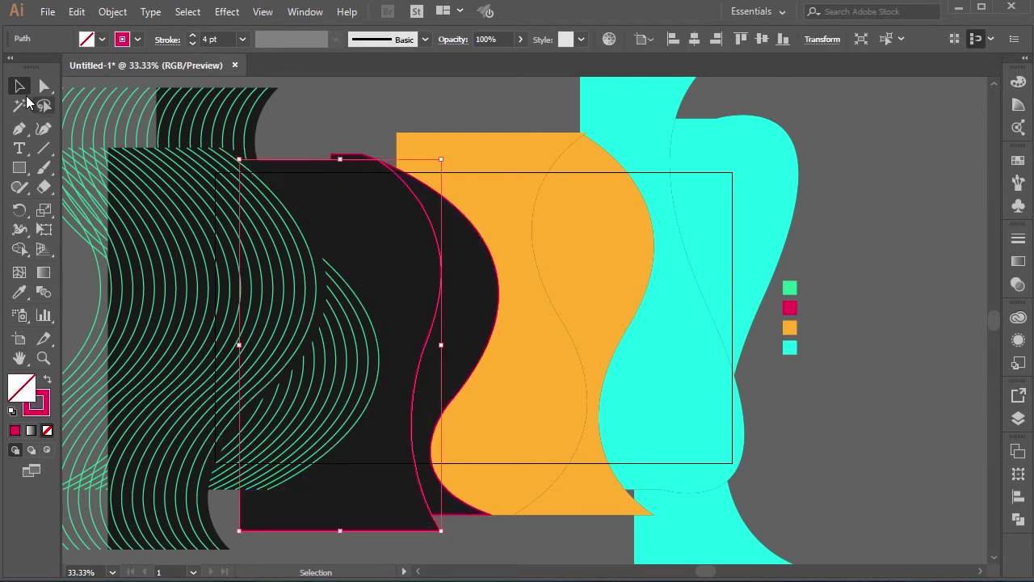
key(a)
click(241, 161)
click(241, 161)
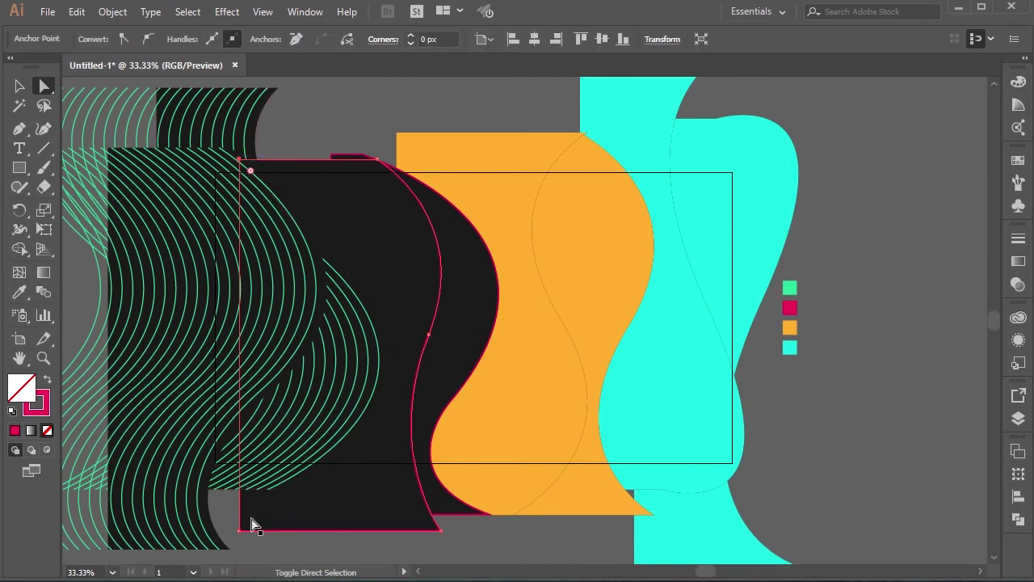
shift+click(239, 532)
key(Delete)
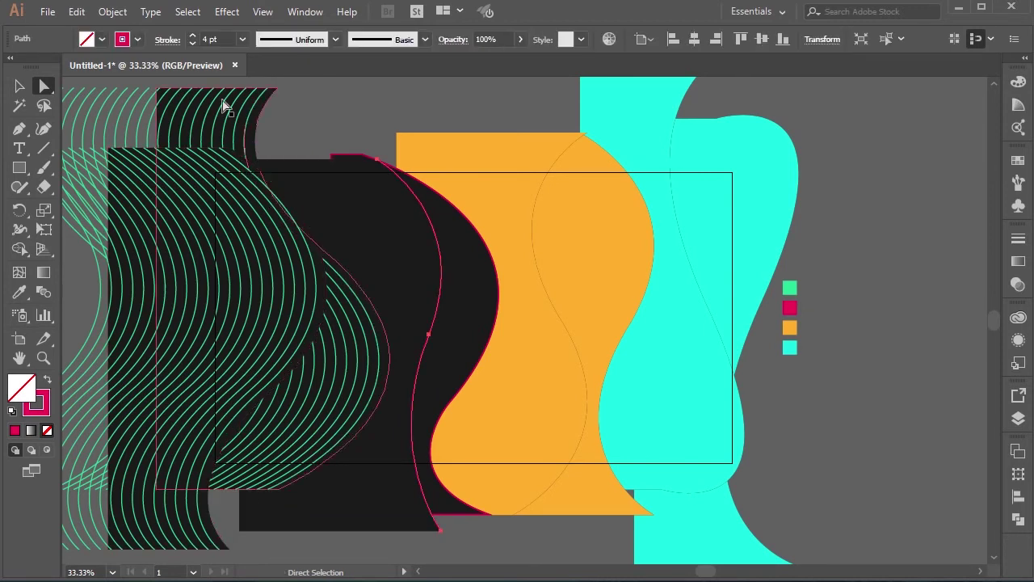
Step: Reapply the last Transform effect to the first crimson curve and nudge it left, inside its dark shape
click(226, 11)
click(221, 20)
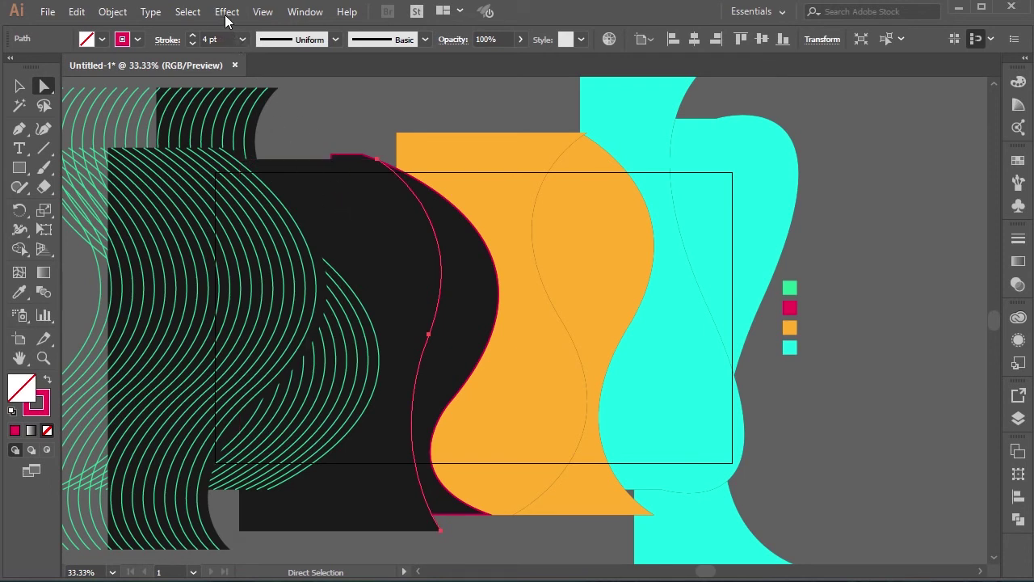
click(227, 13)
click(240, 31)
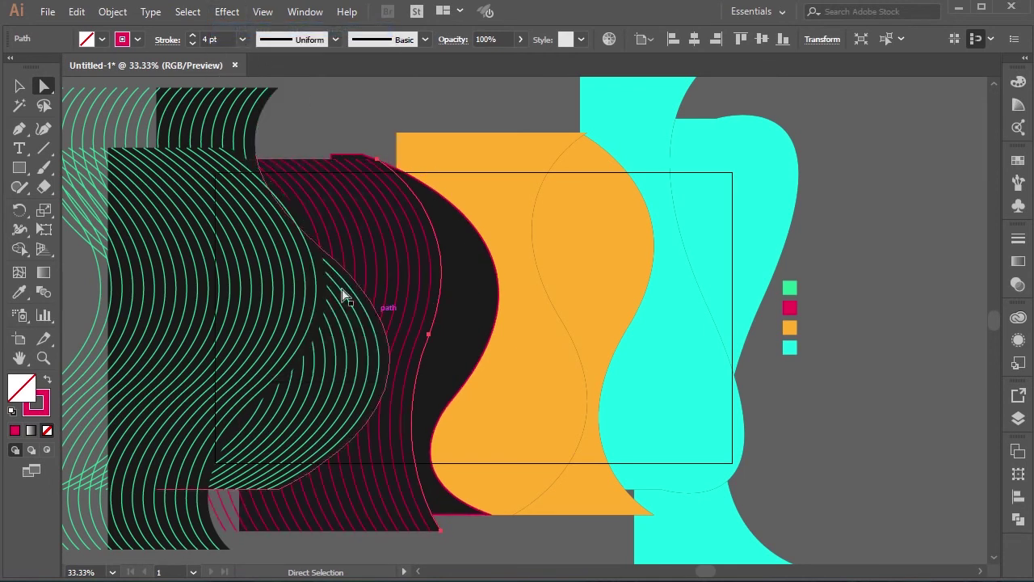
click(20, 88)
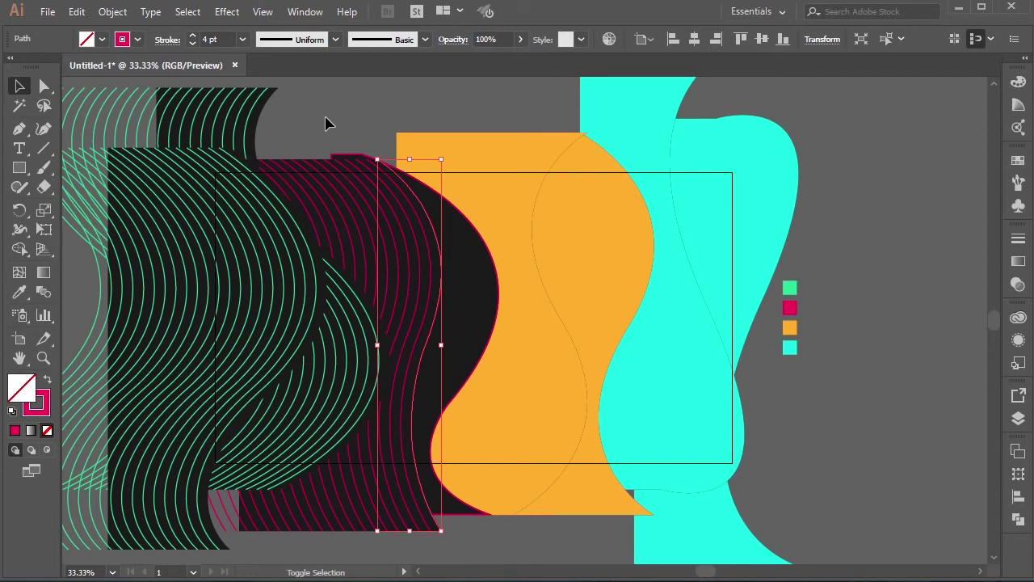
key(shift+Left)
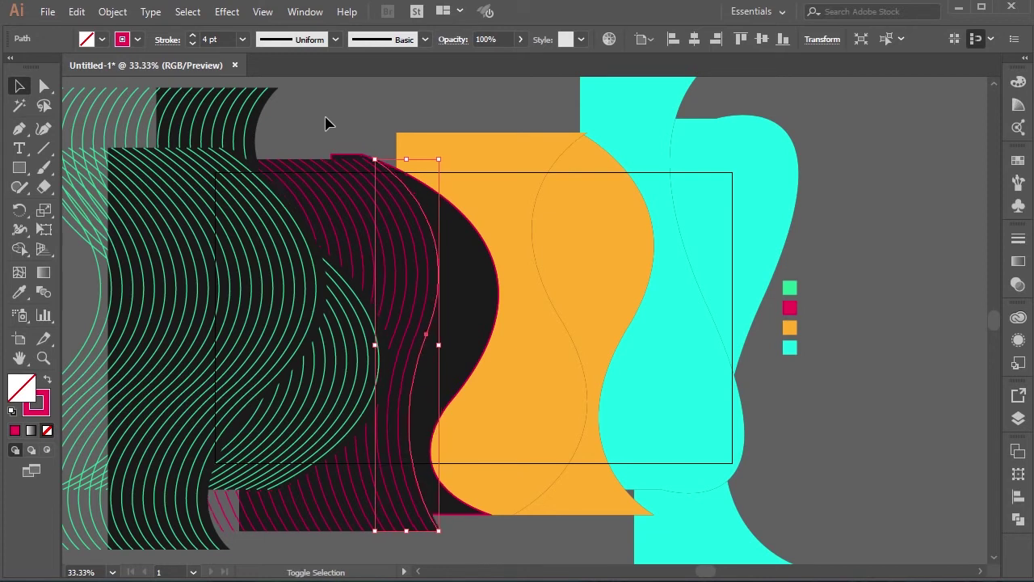
key(shift+Left)
key(shift+Left)
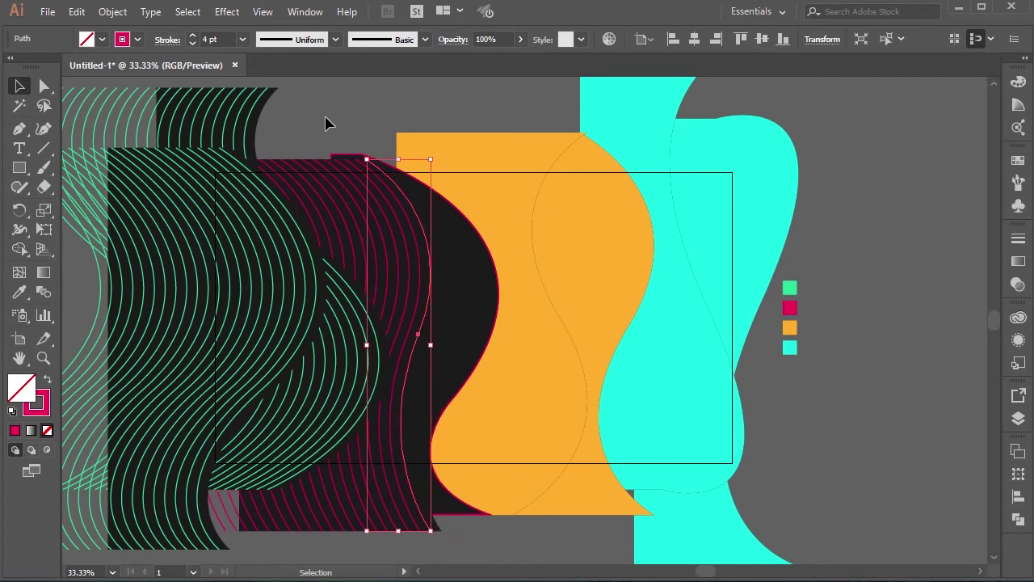
Step: Reapply the last Transform effect to the second crimson outline and nudge it left, inside its dark shape
click(495, 280)
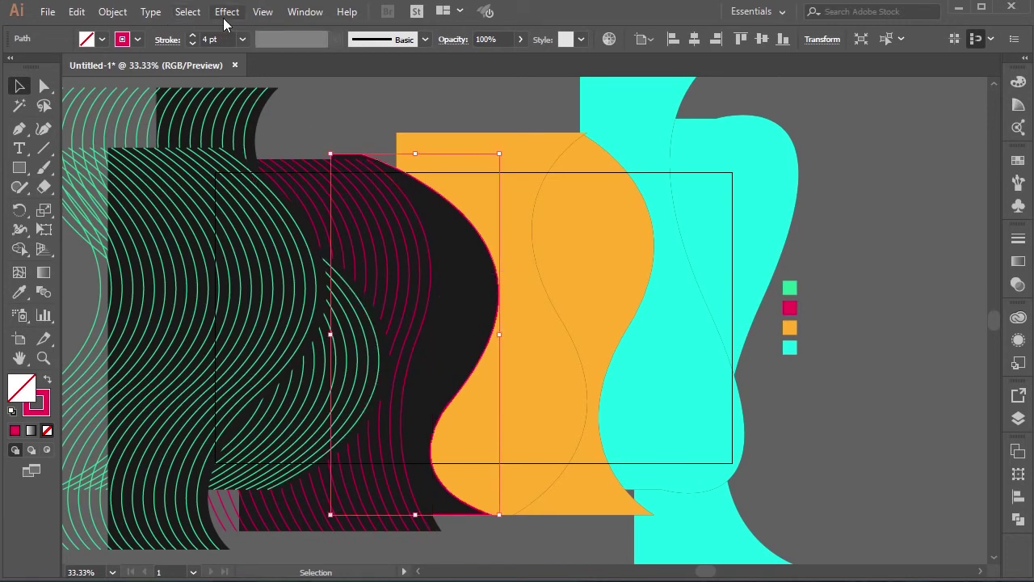
click(227, 13)
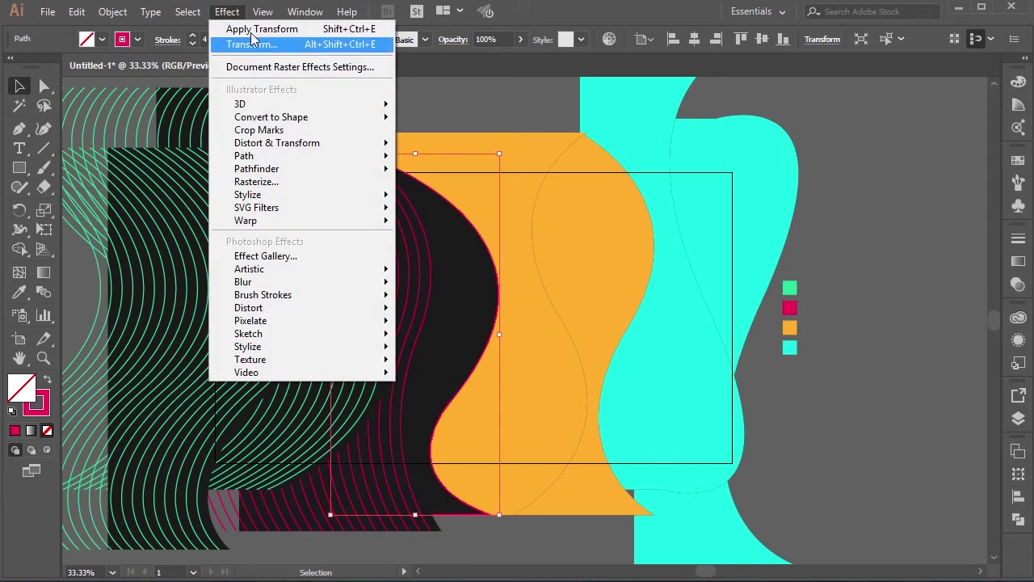
click(255, 31)
key(shift+Left)
key(shift+Left)
key(shift+Left)
key(shift+Left)
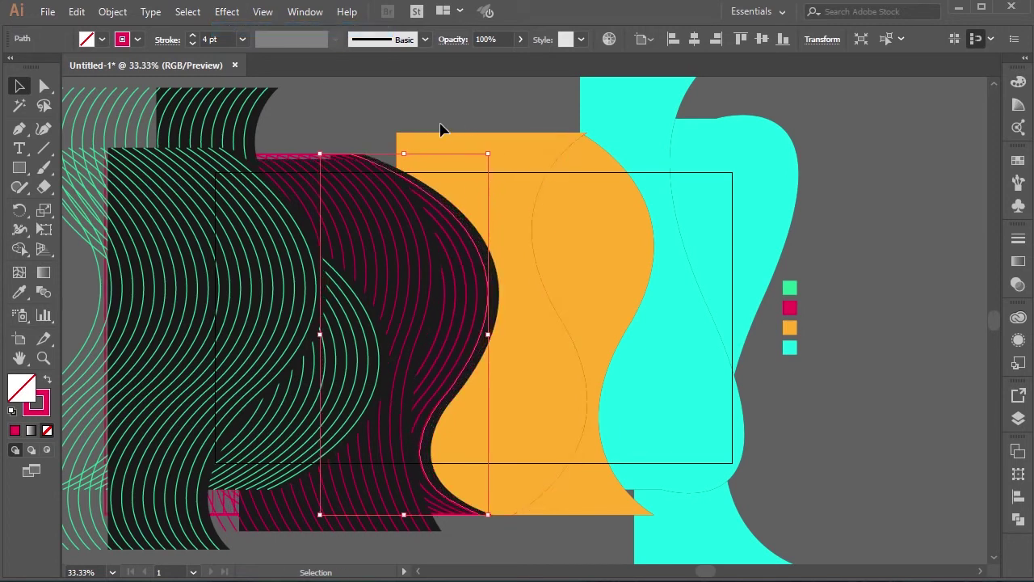
Step: Swap fill and stroke on both orange shapes and set their stroke weight to 4 pt
click(508, 219)
shift+click(607, 245)
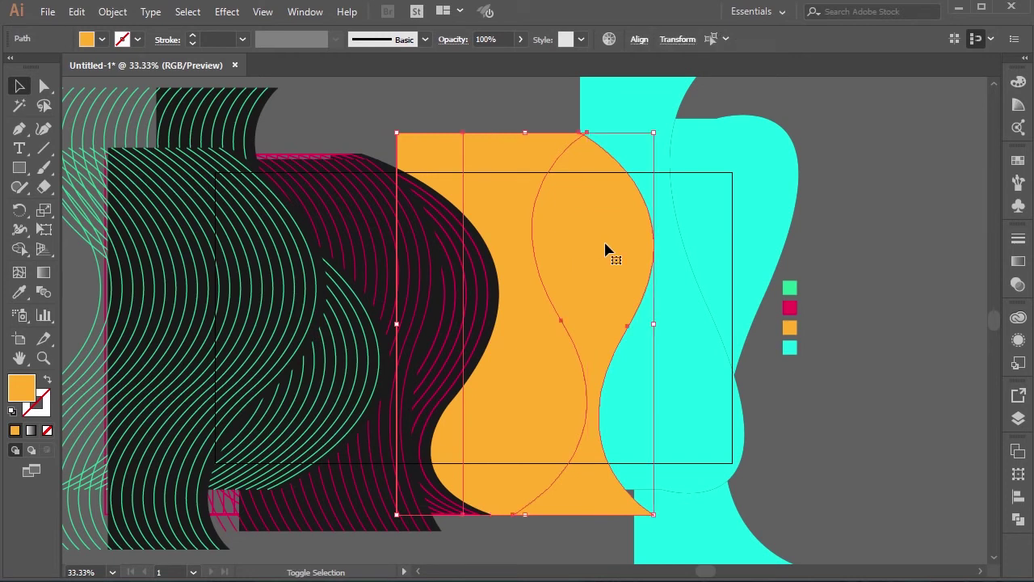
key(x)
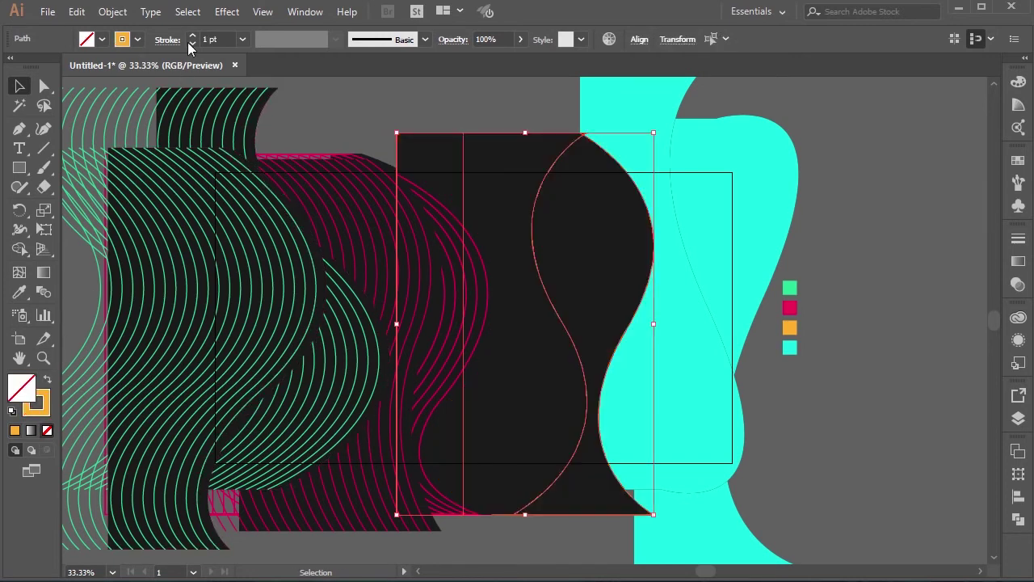
click(193, 35)
click(192, 36)
click(192, 35)
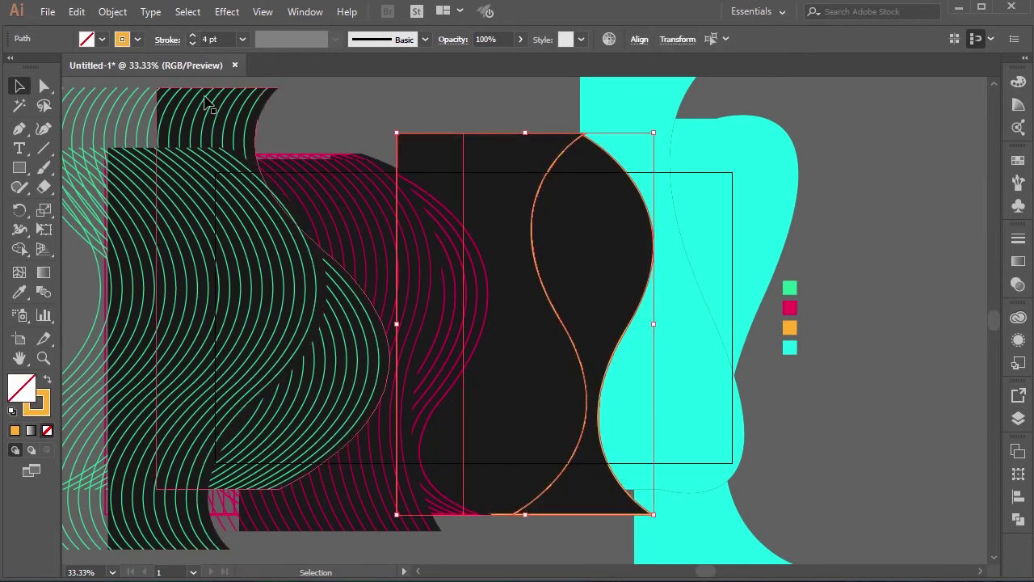
click(413, 109)
Step: Delete the two left corner anchors of the first orange outline, keeping only its right-hand curve
click(385, 131)
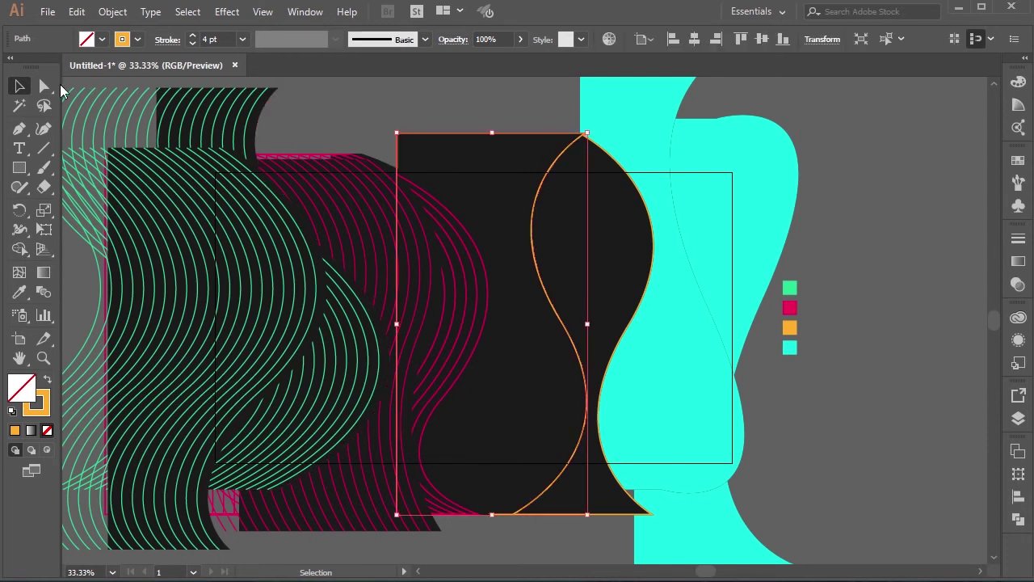
key(a)
click(396, 134)
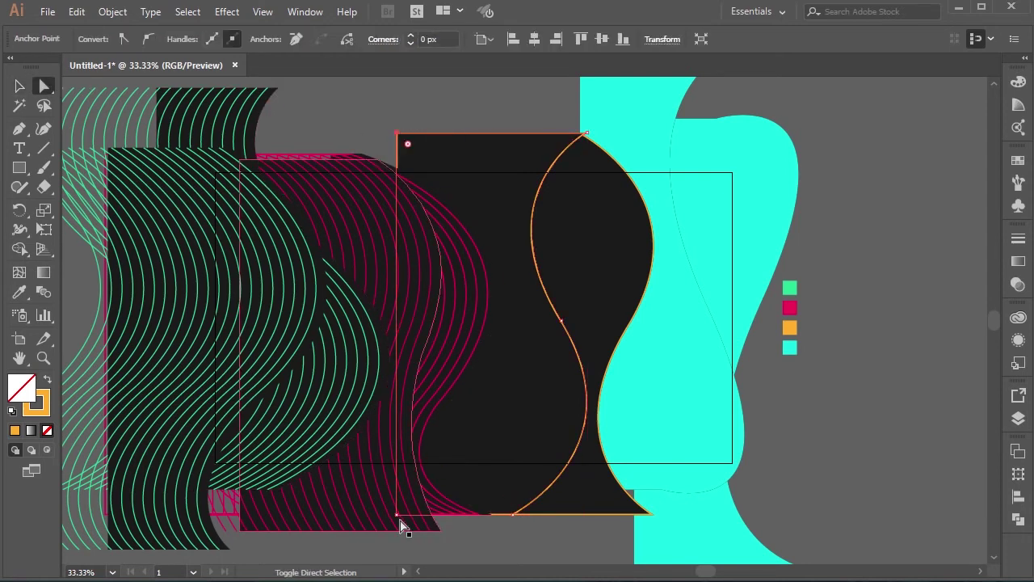
key(Delete)
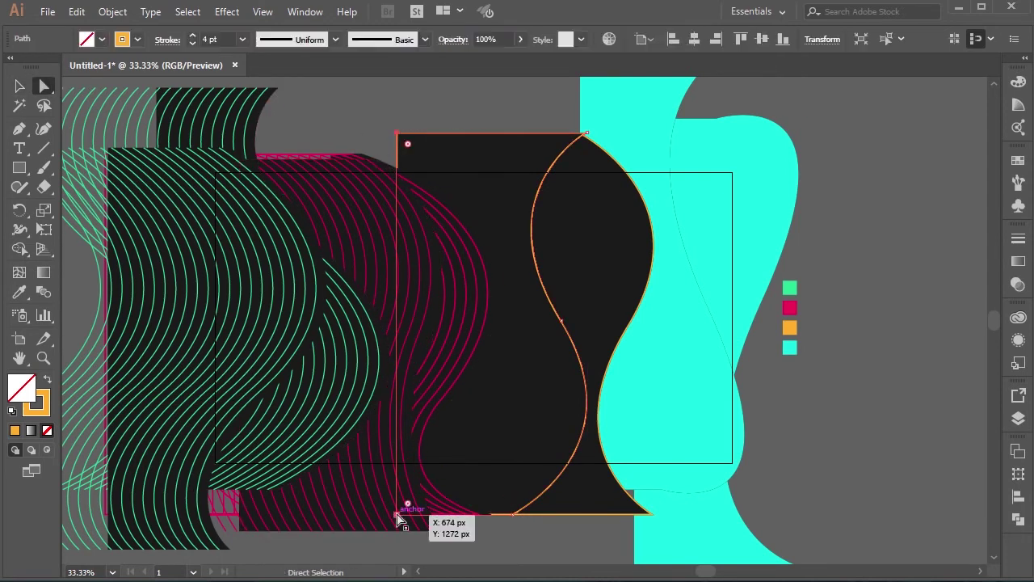
click(26, 89)
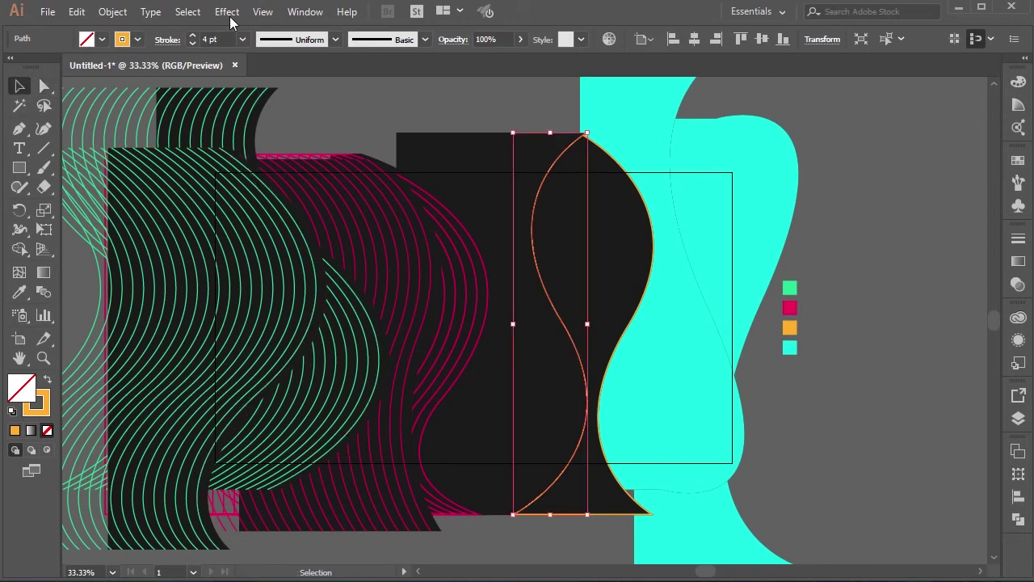
Step: Reapply the last Transform effect to the first orange curve and nudge it left, inside its dark shape
click(228, 12)
click(239, 30)
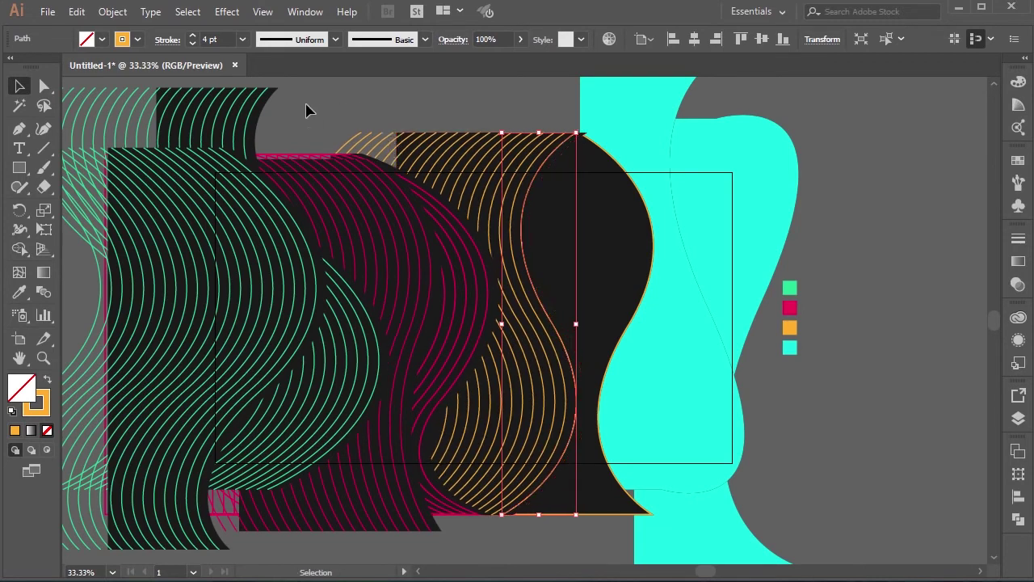
click(228, 13)
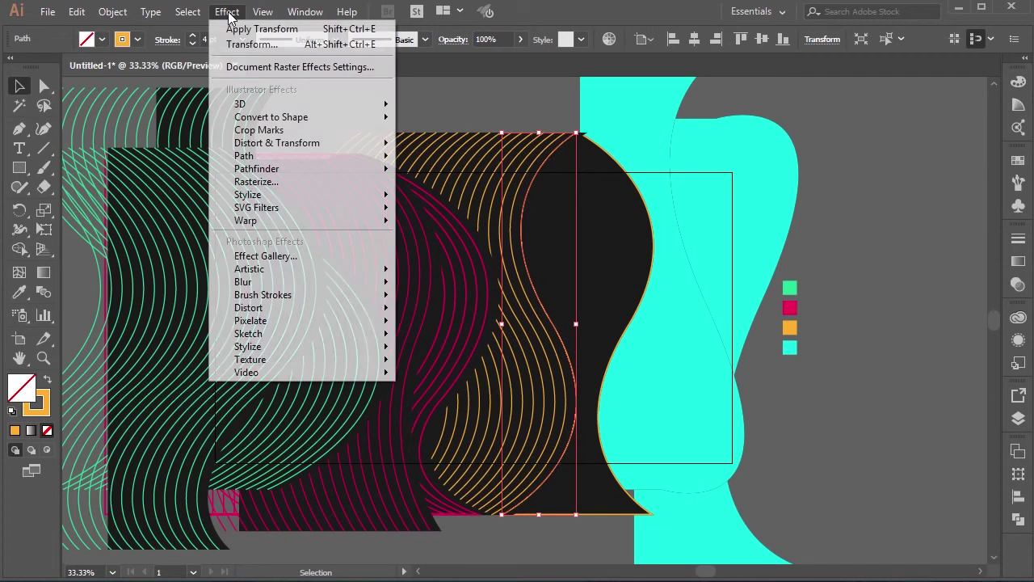
click(228, 13)
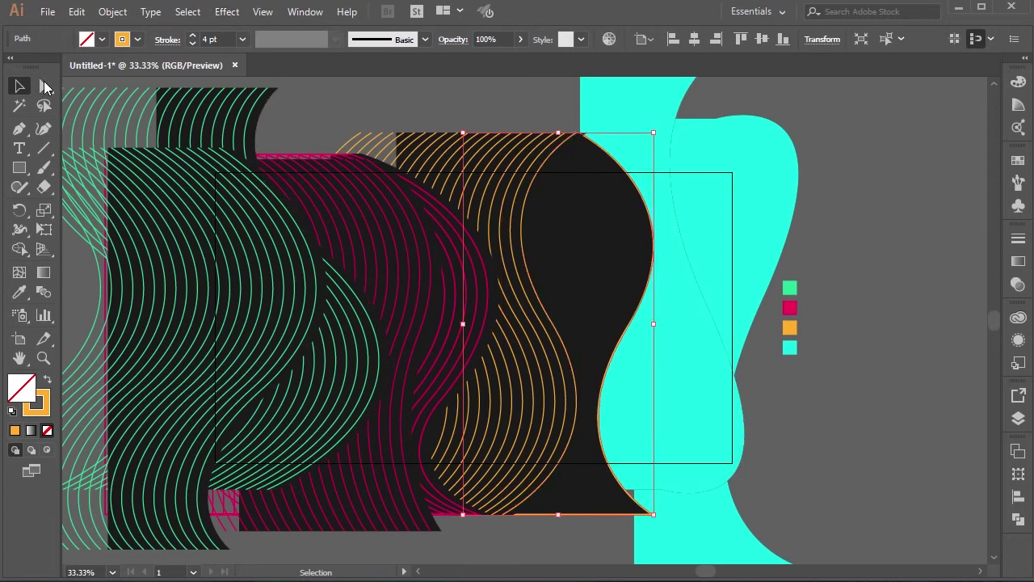
Step: Delete the two left corner anchors of the second orange outline, keeping only its right-hand curve
click(44, 85)
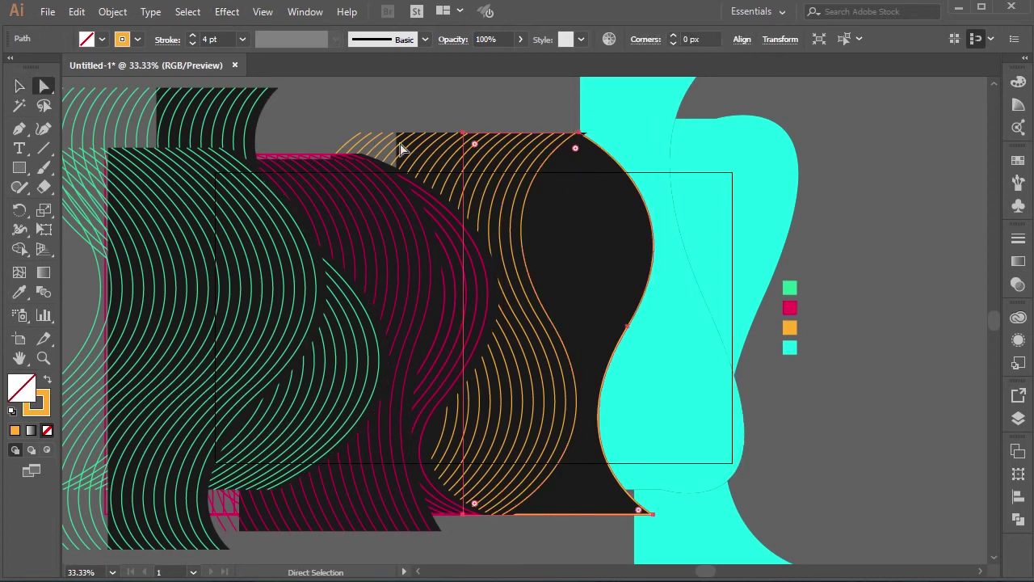
click(465, 141)
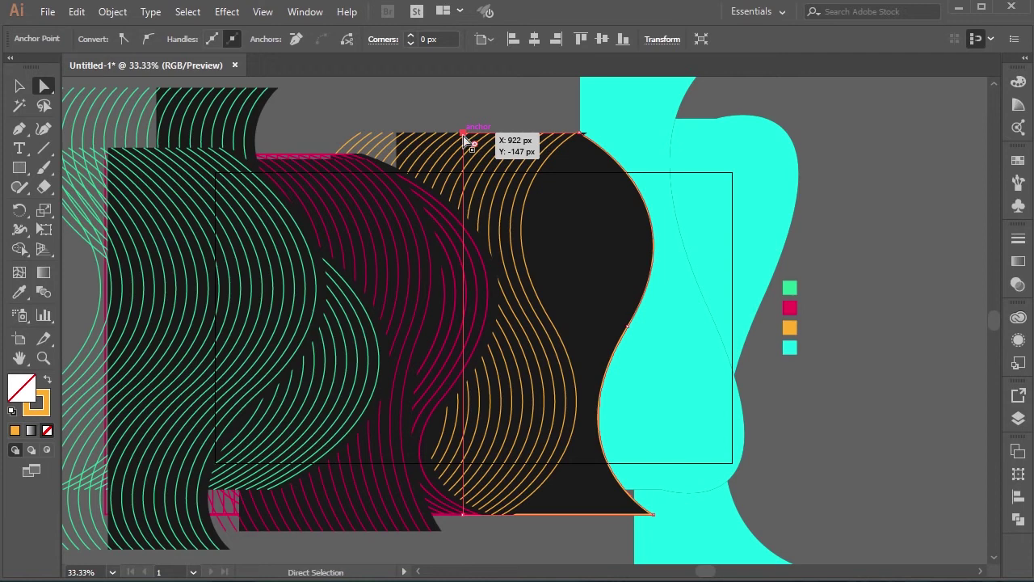
click(463, 515)
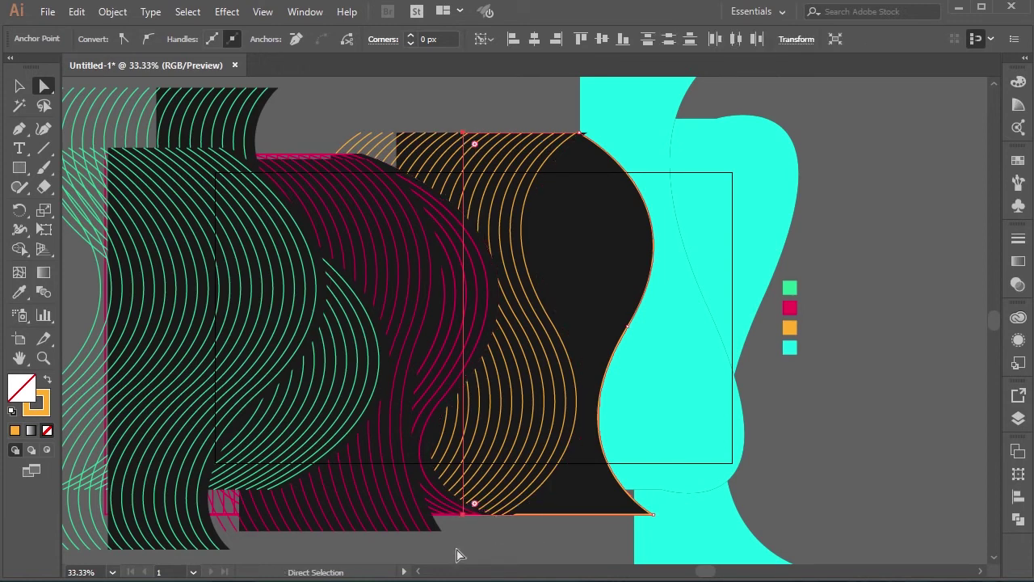
key(Delete)
click(23, 85)
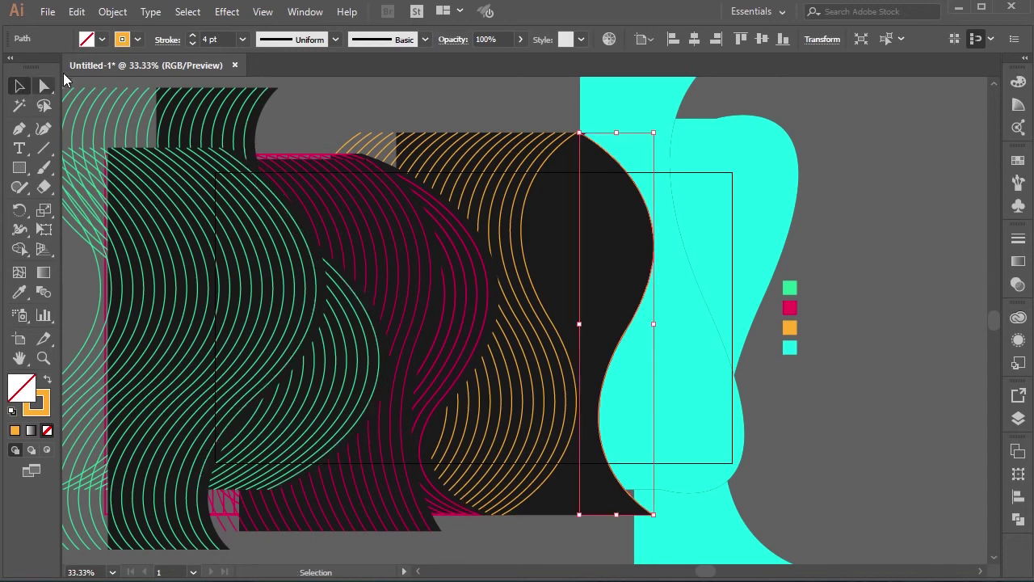
Step: Reapply the last Transform effect to the second orange curve and nudge it left, inside its dark shape
click(227, 12)
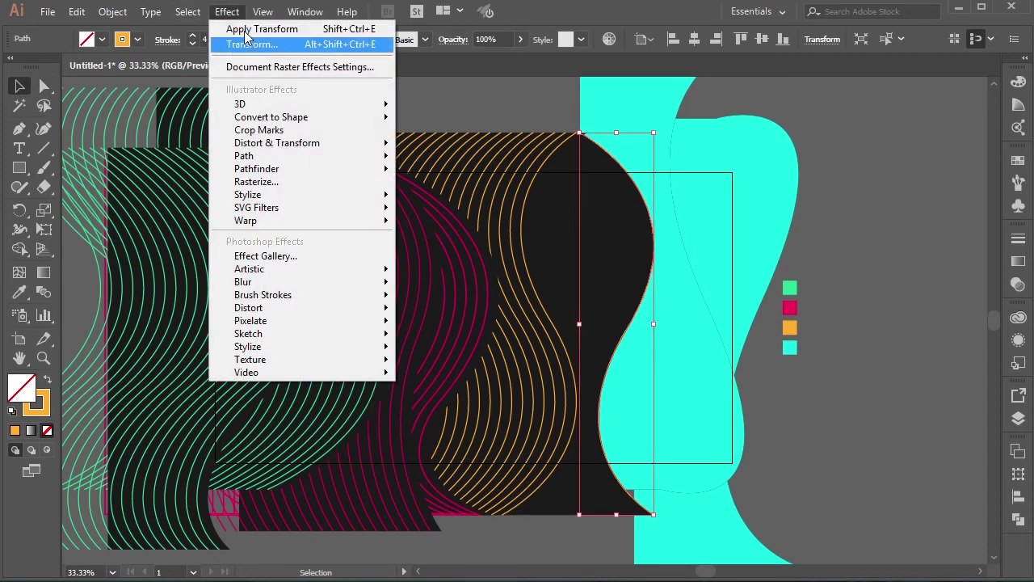
click(246, 30)
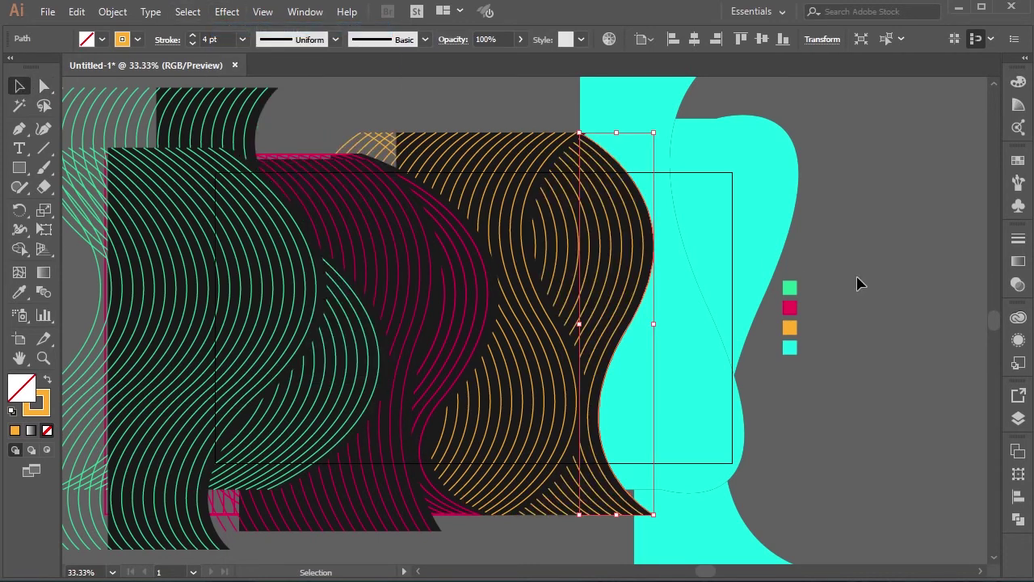
key(shift+Left)
key(shift+Left)
key(shift+Left)
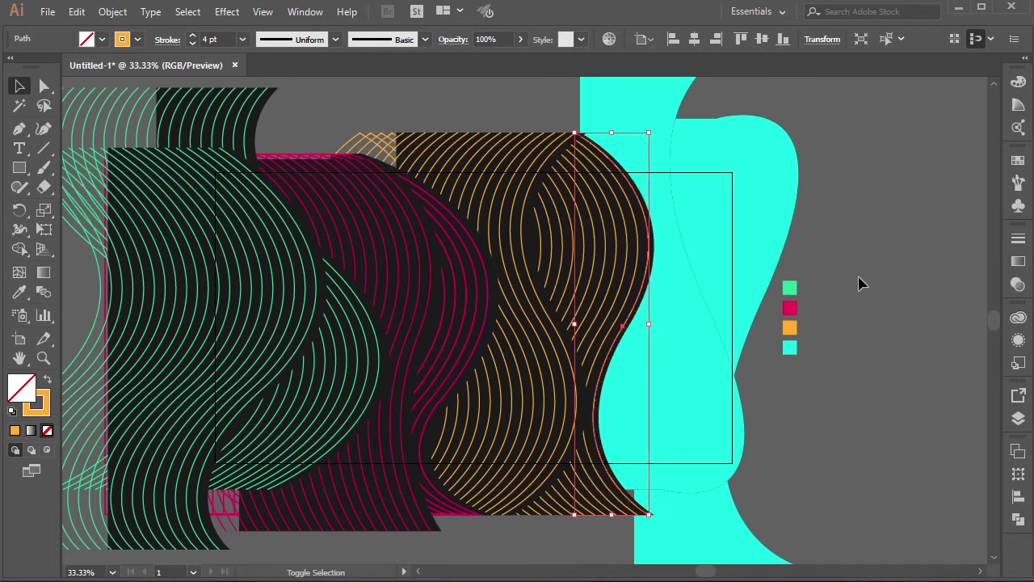
click(861, 283)
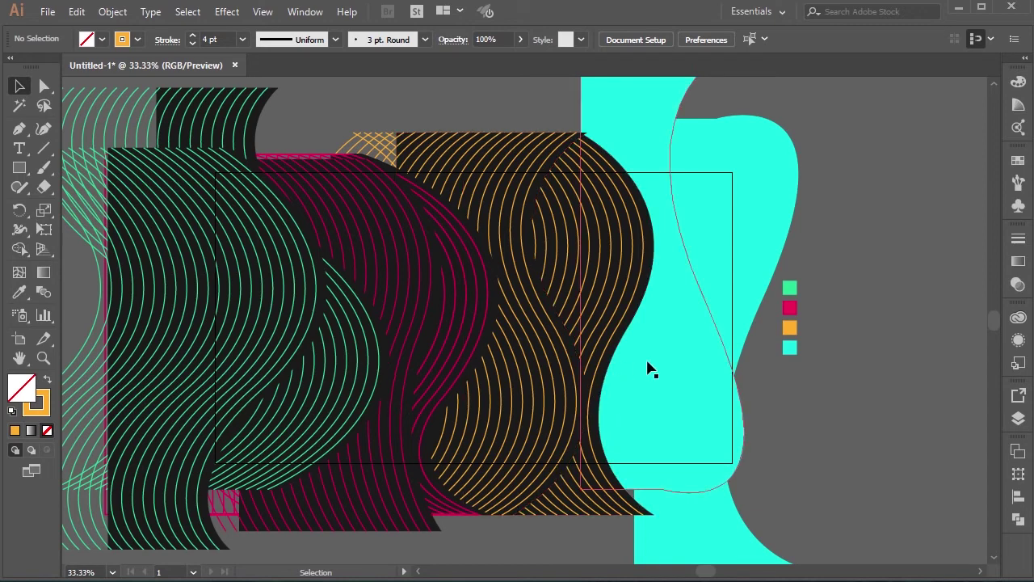
Step: Swap fill and stroke on both cyan shapes and set their stroke weight to 4 pt
click(683, 375)
shift+click(759, 218)
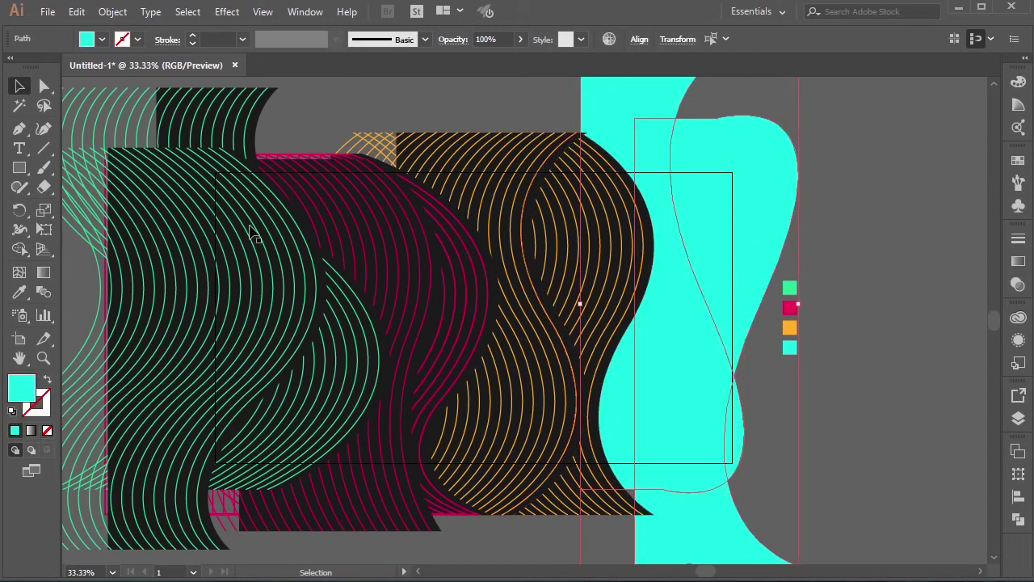
click(46, 379)
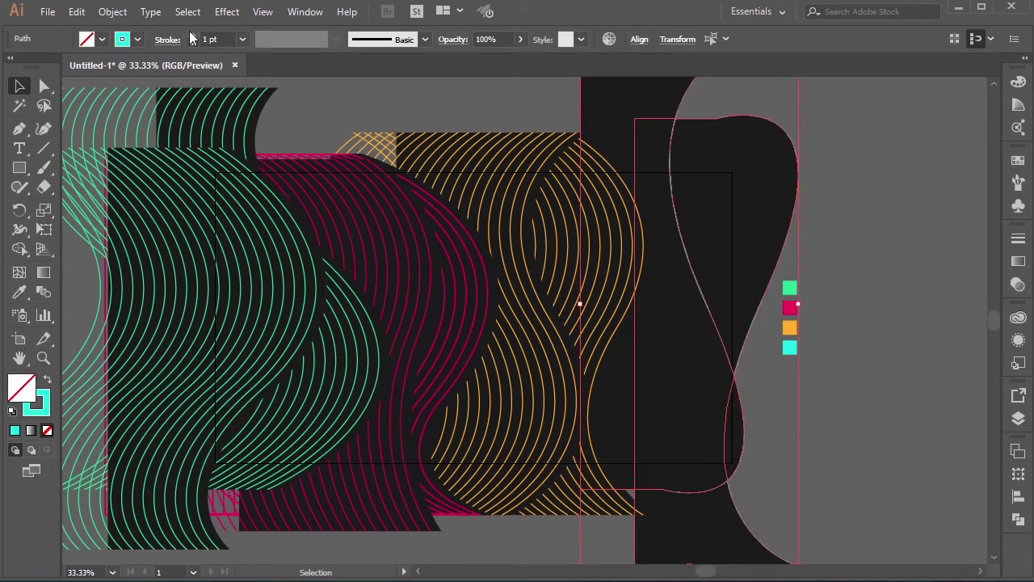
click(192, 36)
click(192, 36)
click(192, 36)
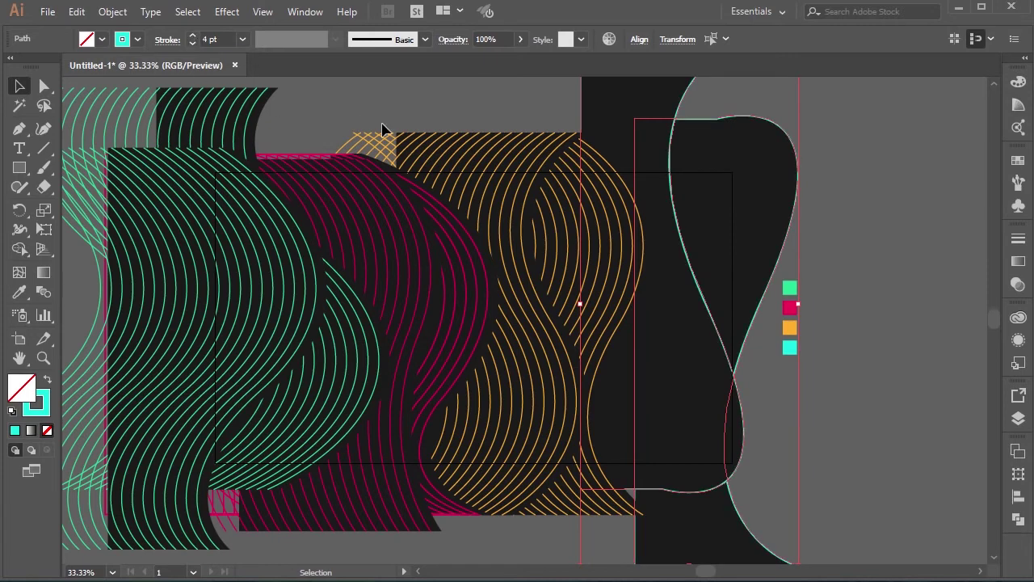
Step: Delete the two left corner anchors of the first cyan outline, keeping only its right-hand curve
scroll(383, 129, up, 3)
click(44, 85)
click(566, 125)
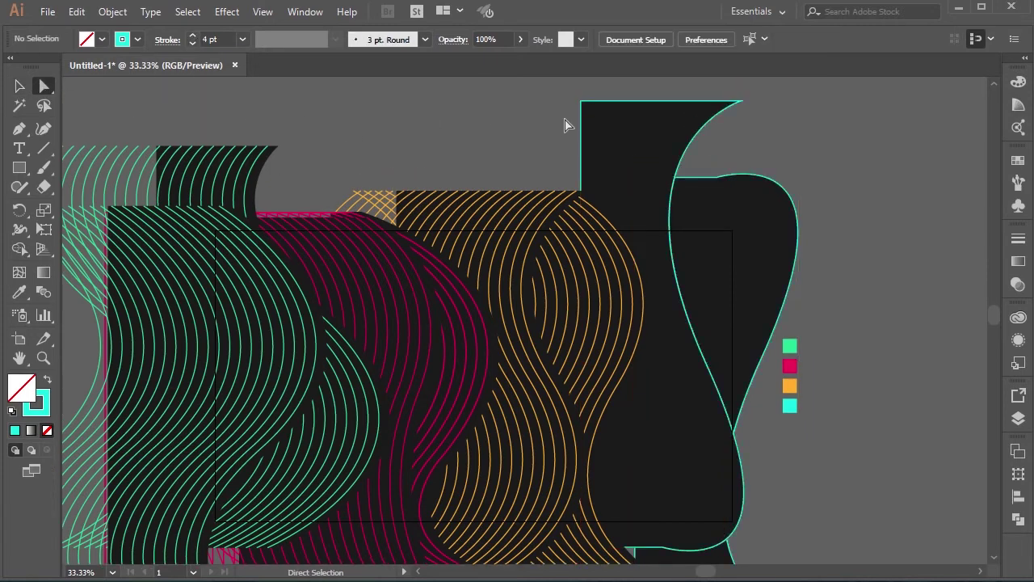
click(580, 102)
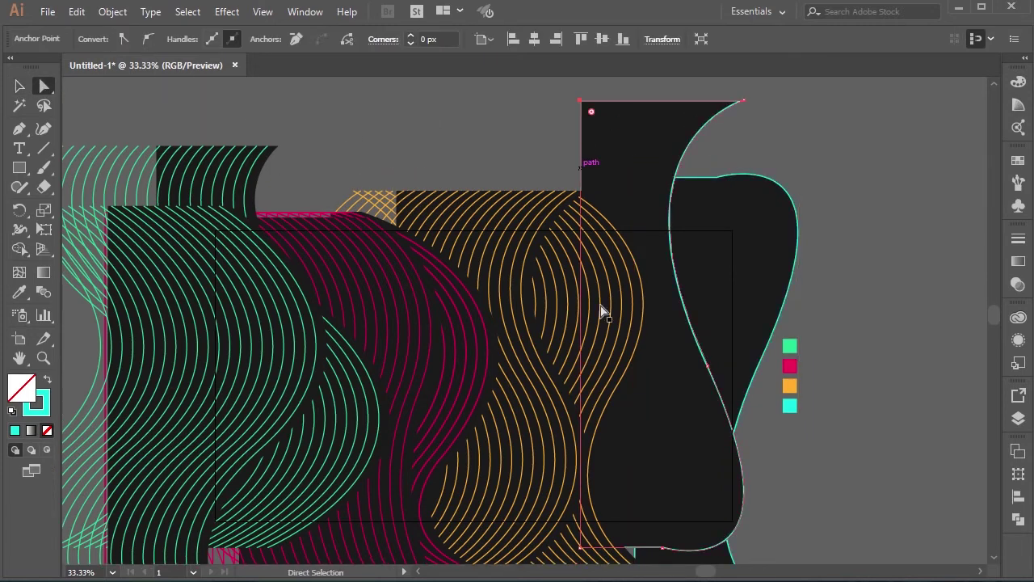
shift+click(580, 548)
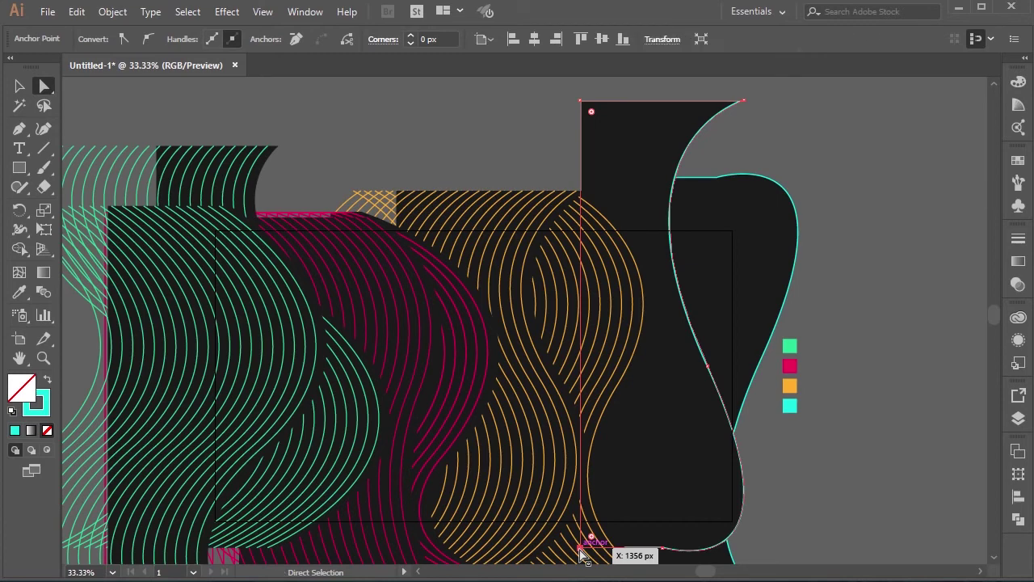
key(Delete)
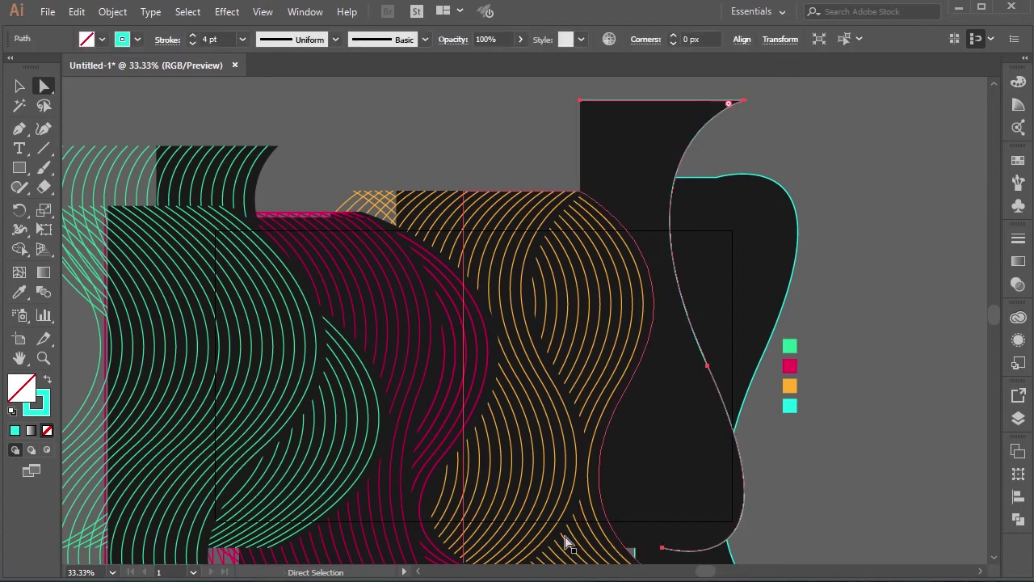
click(577, 101)
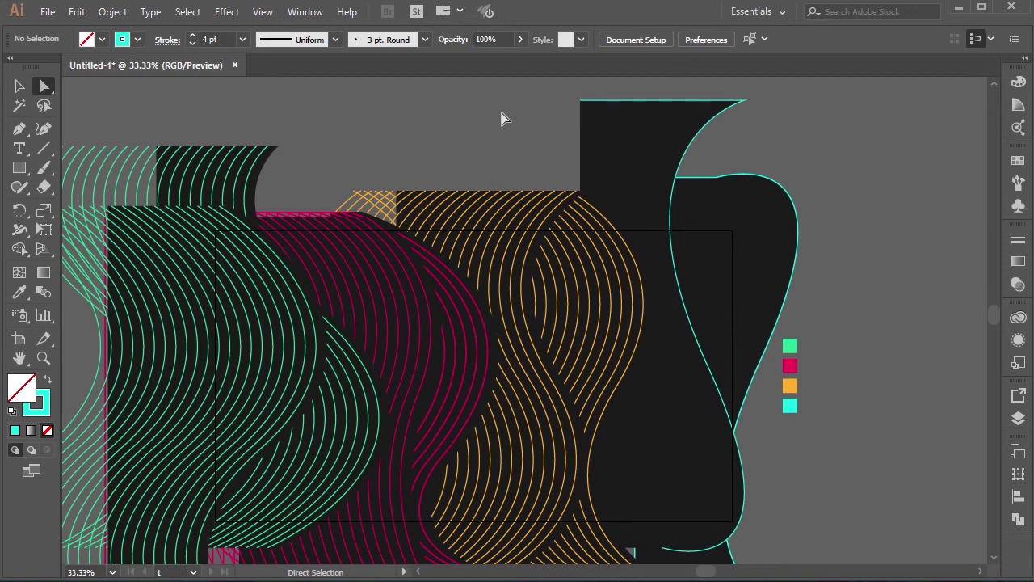
click(579, 102)
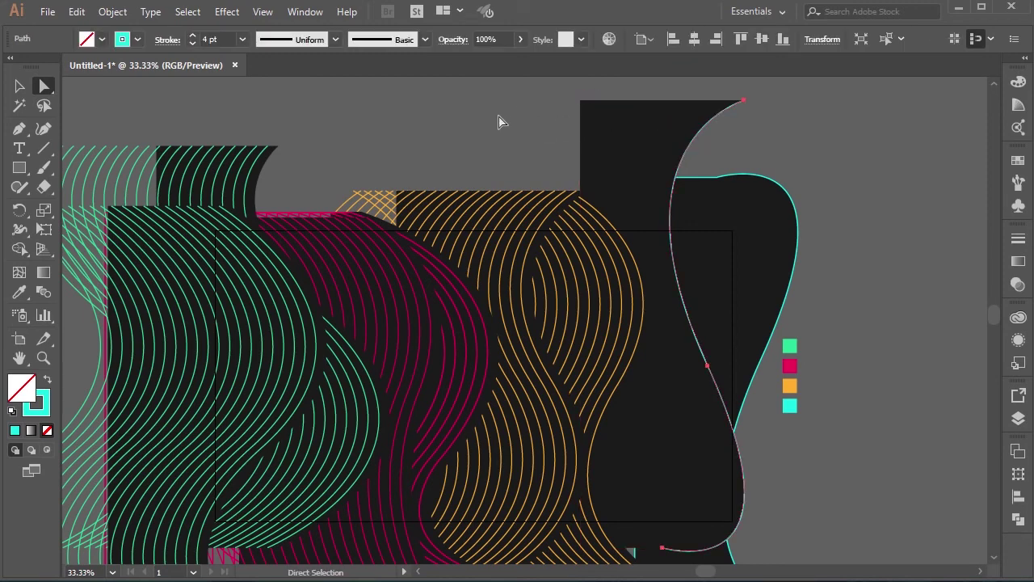
Step: Reapply the last Transform effect to the first cyan curve and nudge it left, inside its dark shape
click(19, 86)
scroll(421, 144, down, 2)
scroll(623, 396, down, 1)
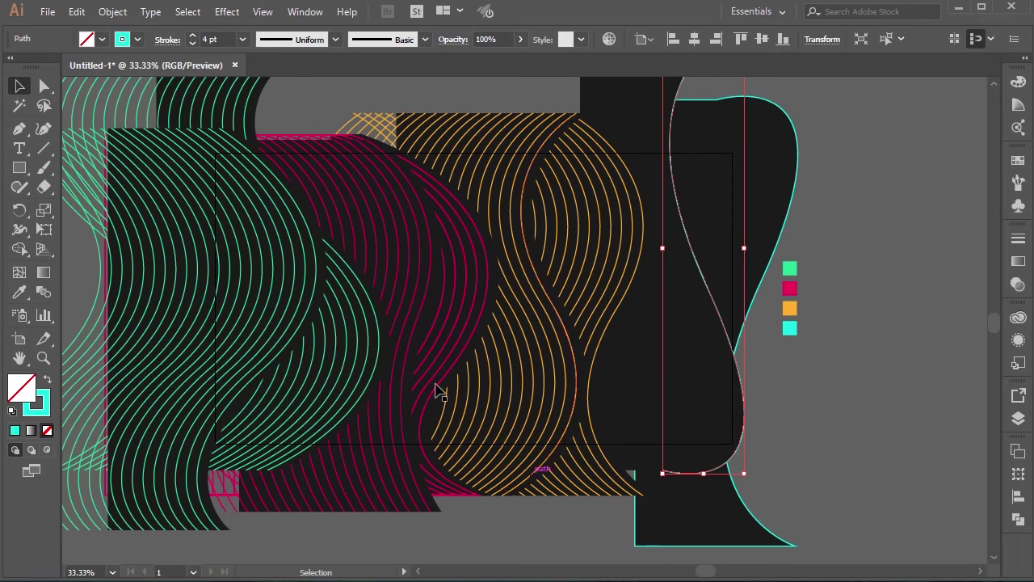
scroll(404, 296, up, 3)
click(228, 12)
click(247, 30)
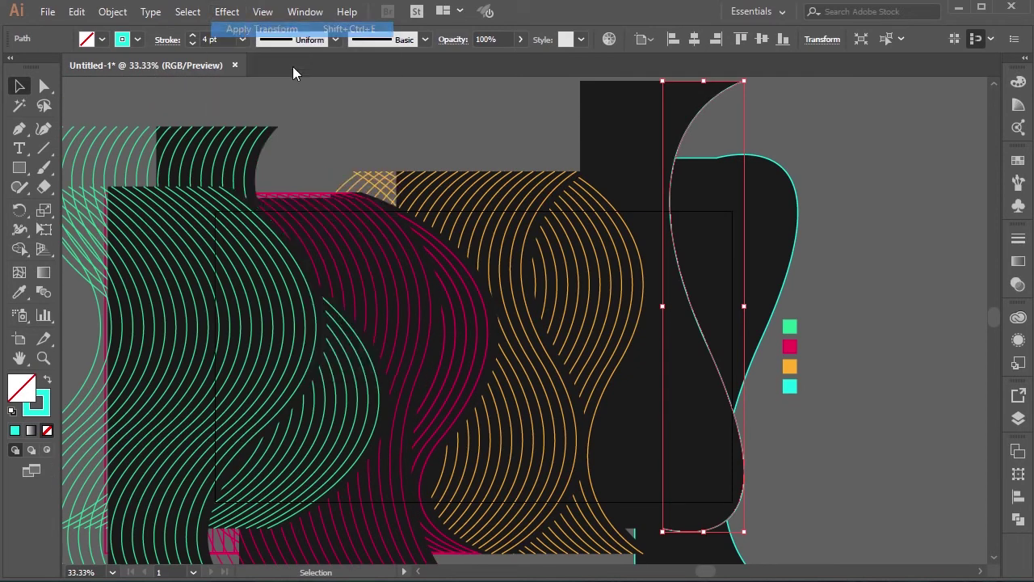
key(shift+Left)
key(shift+Left)
key(shift+Left)
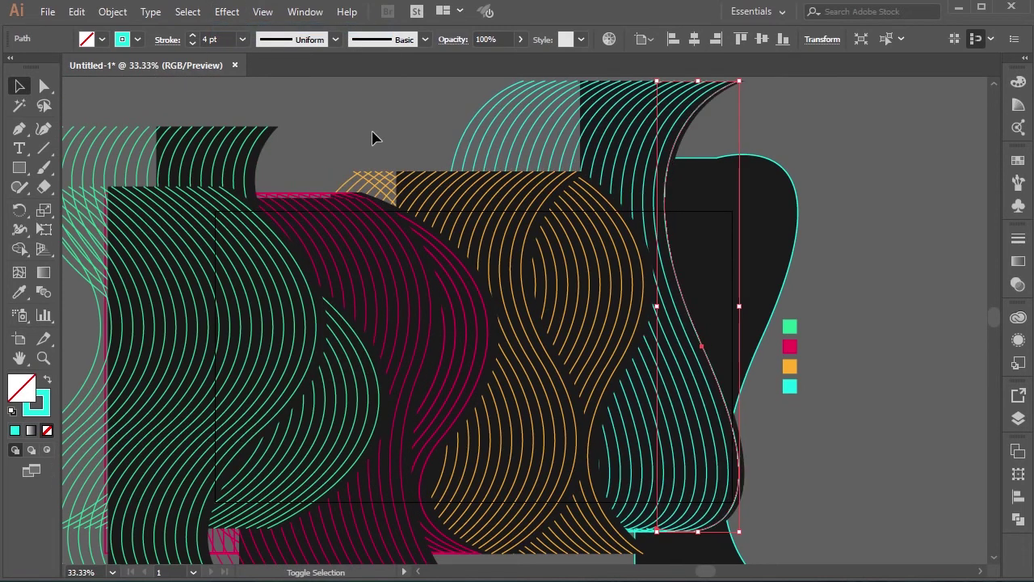
Step: Delete the two left corner anchors of the second cyan outline, keeping only its right-hand curve
click(760, 156)
click(46, 87)
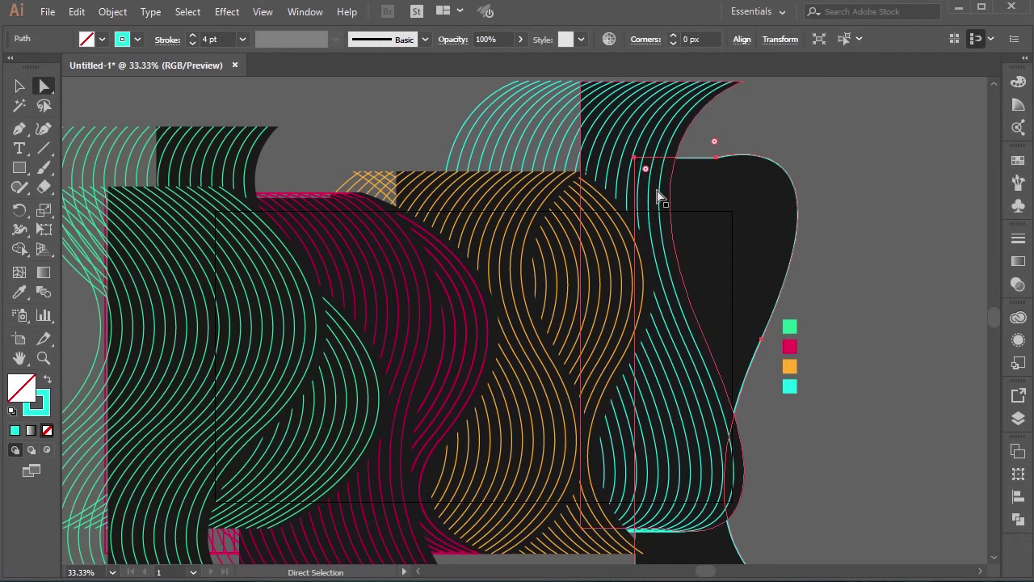
click(636, 157)
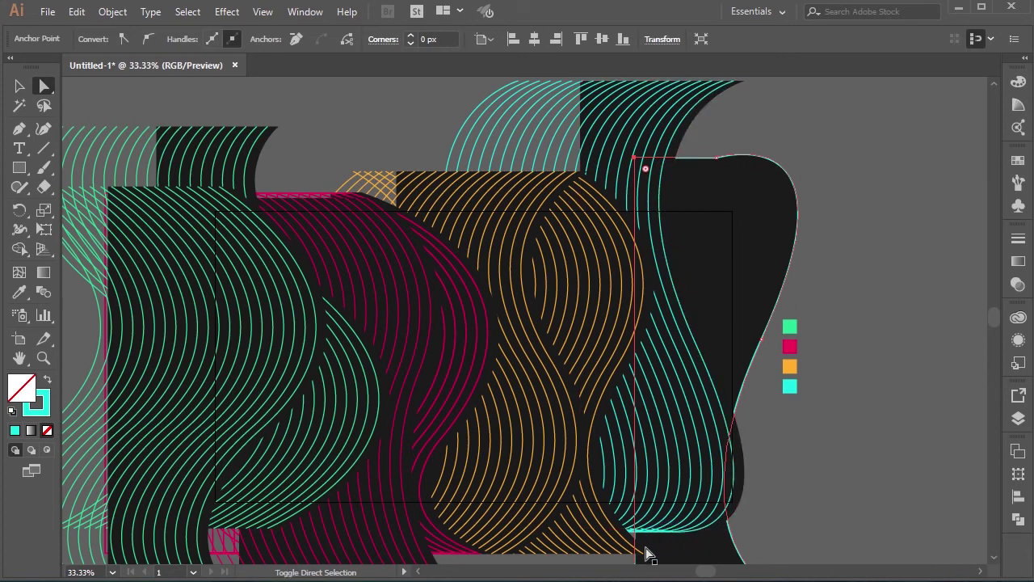
scroll(653, 555, down, 2)
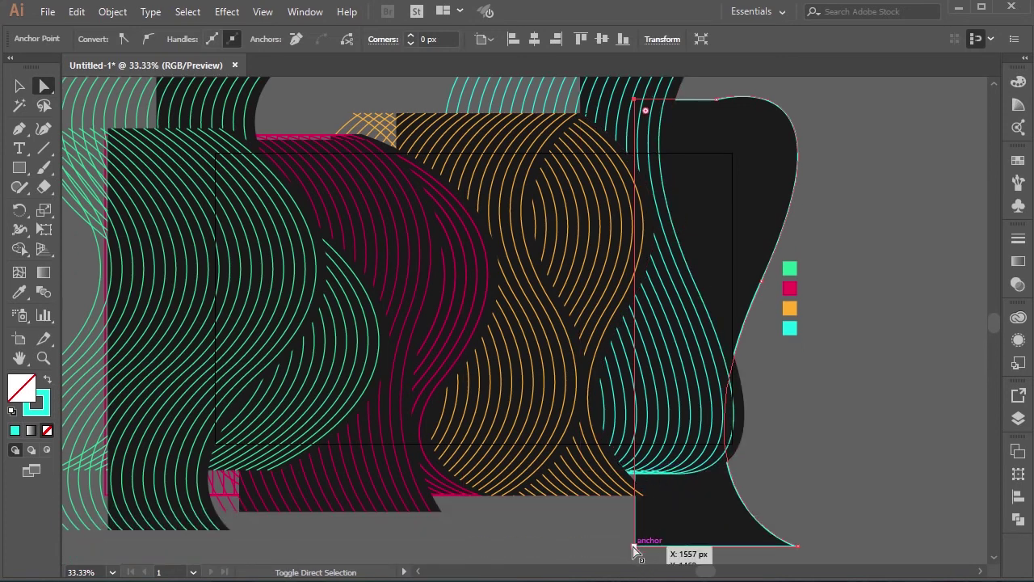
shift+click(635, 548)
key(Delete)
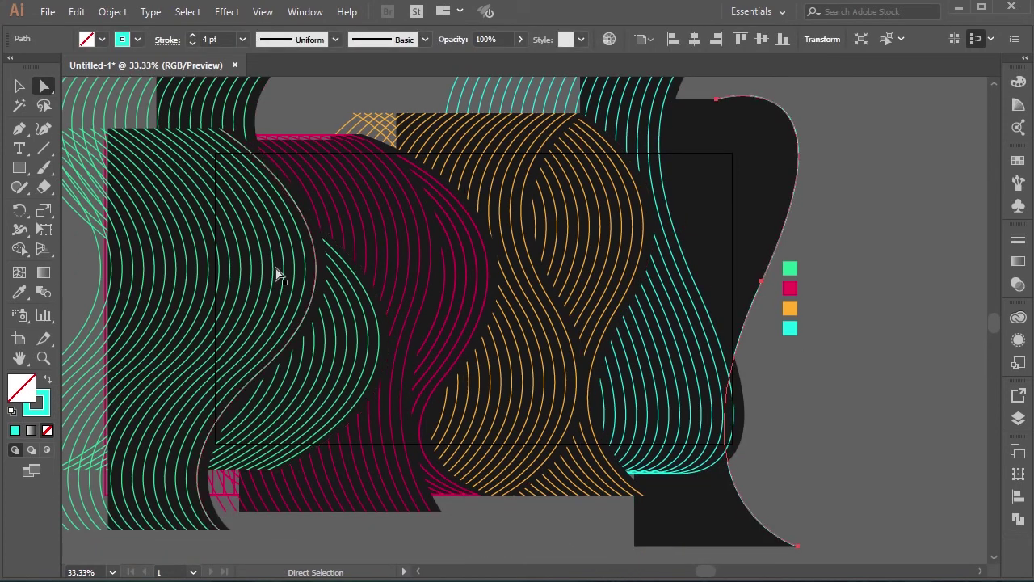
Step: Reapply the last Transform effect to the second cyan curve, nudge it left inside its dark shape, and deselect it
click(20, 87)
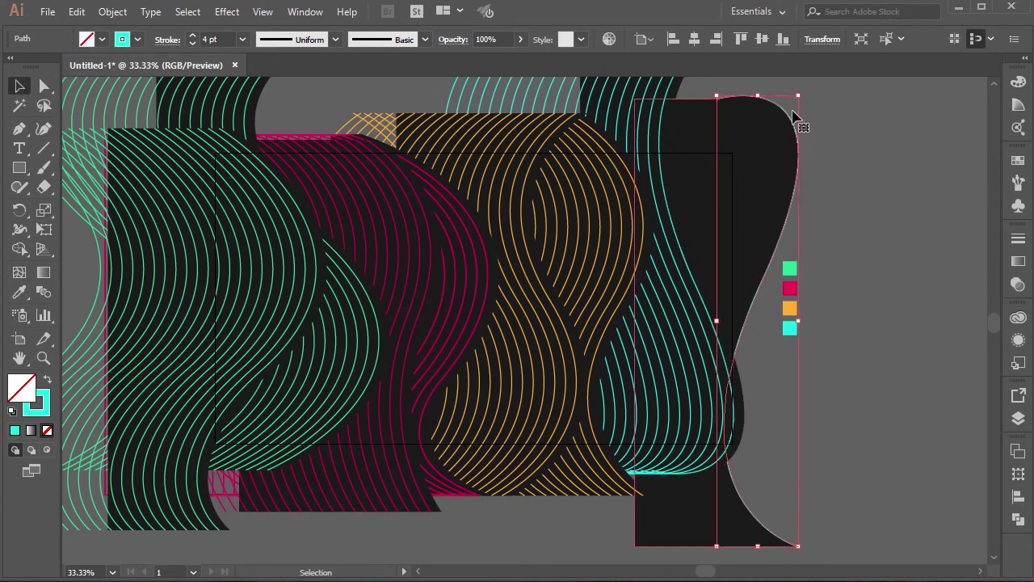
click(836, 111)
click(772, 125)
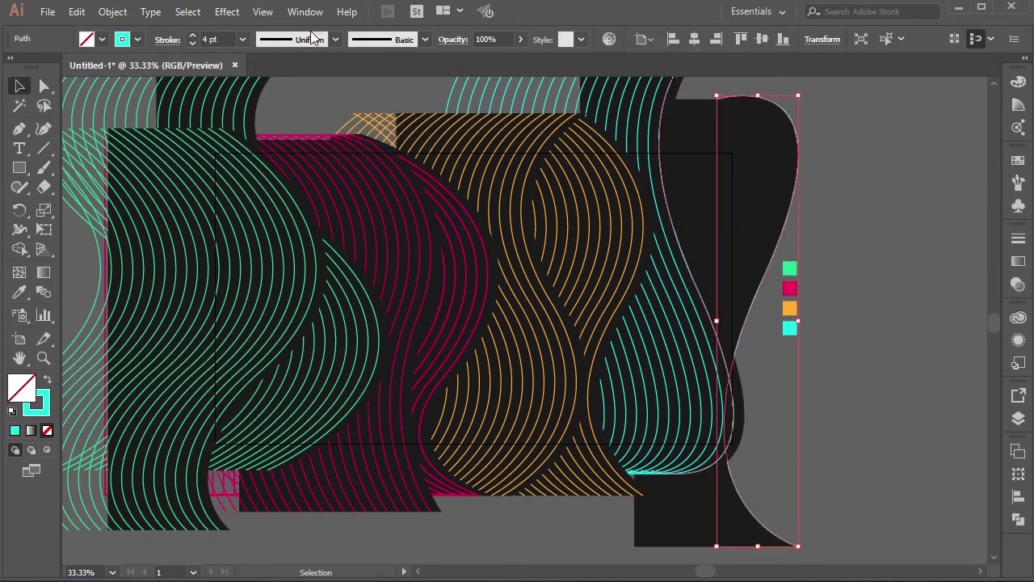
click(223, 13)
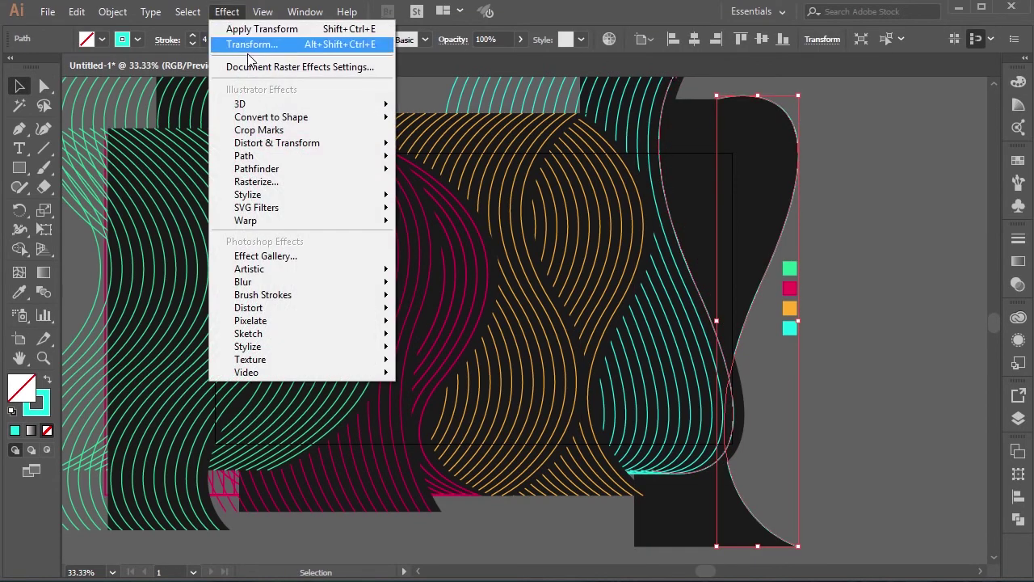
click(263, 29)
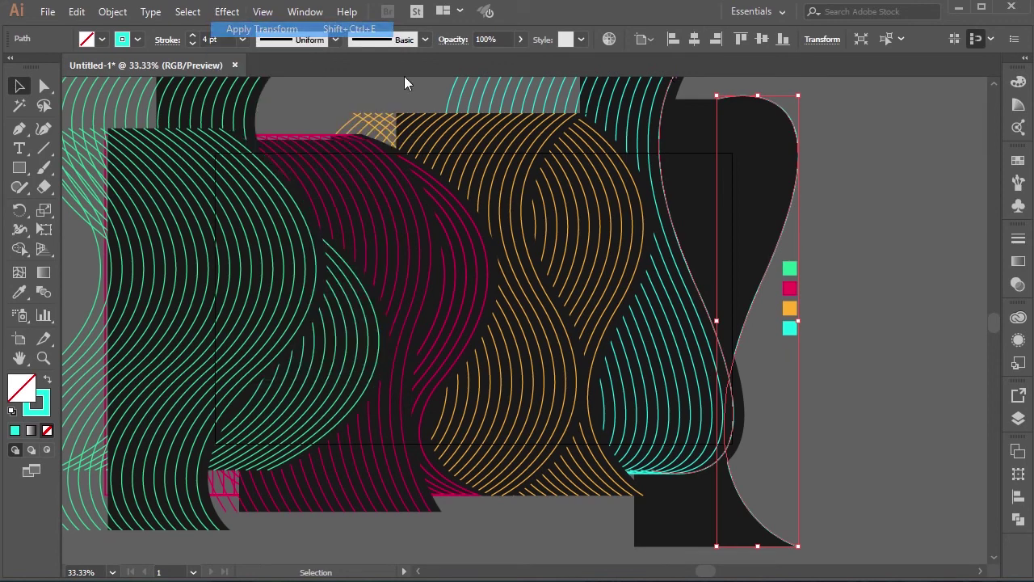
key(shift+Left)
key(shift+Left)
key(shift+Left)
key(shift+Left)
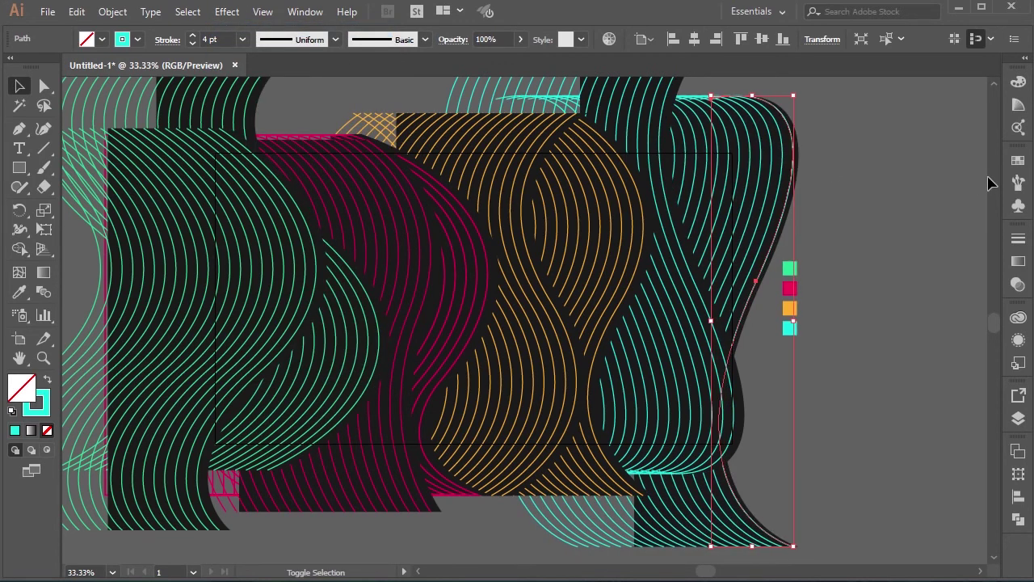
scroll(991, 182, up, 3)
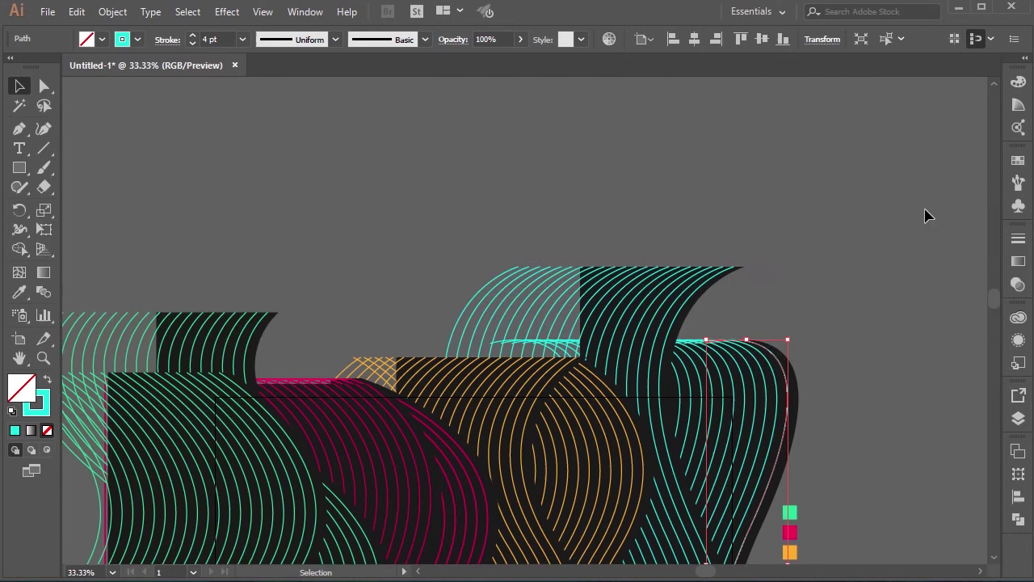
click(859, 305)
Step: Select the frontmost dark shape behind the green lines and start a Drop Shadow effect on it with preview enabled
drag(921, 238, 965, 90)
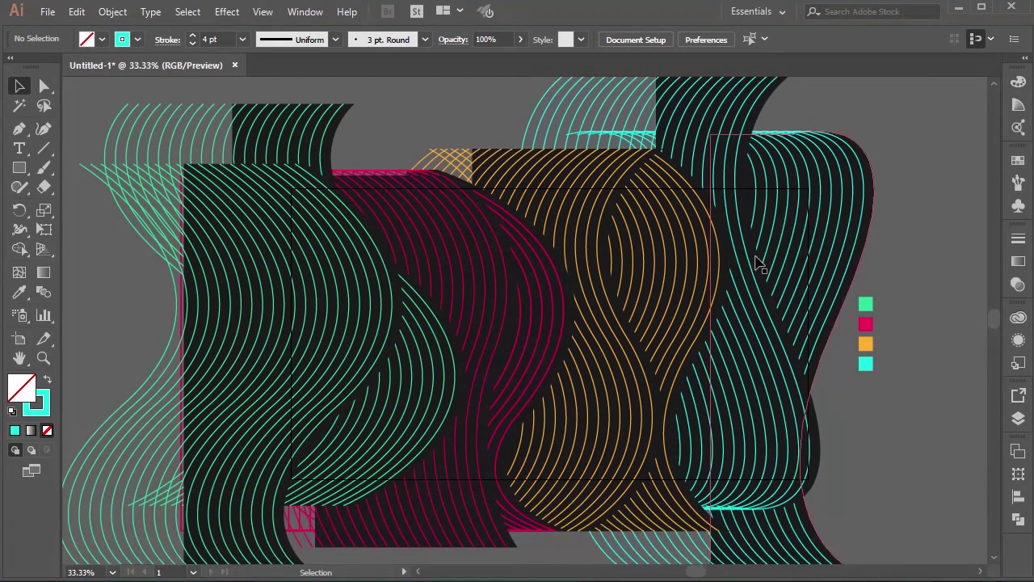
click(467, 429)
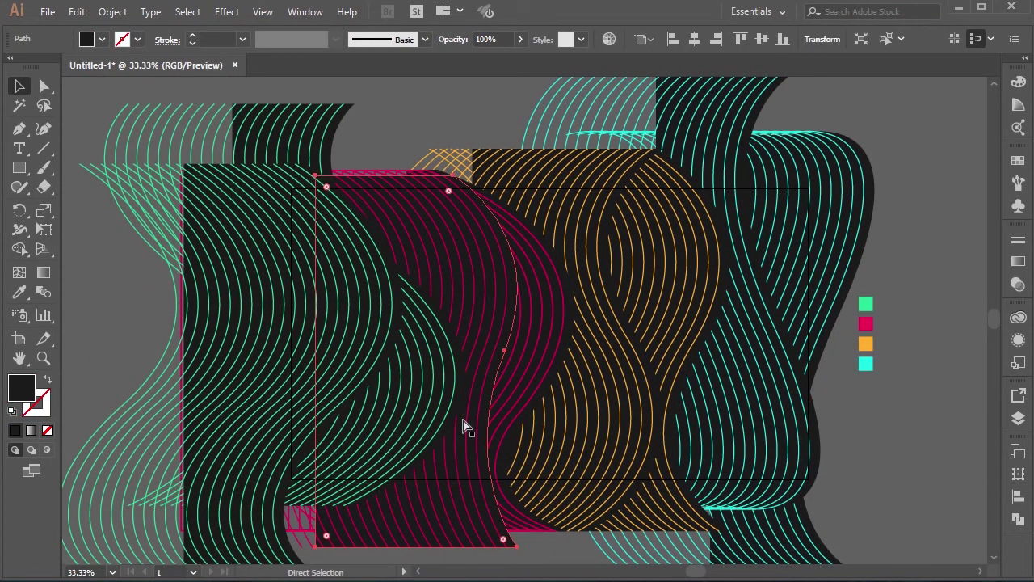
scroll(461, 428, up, 2)
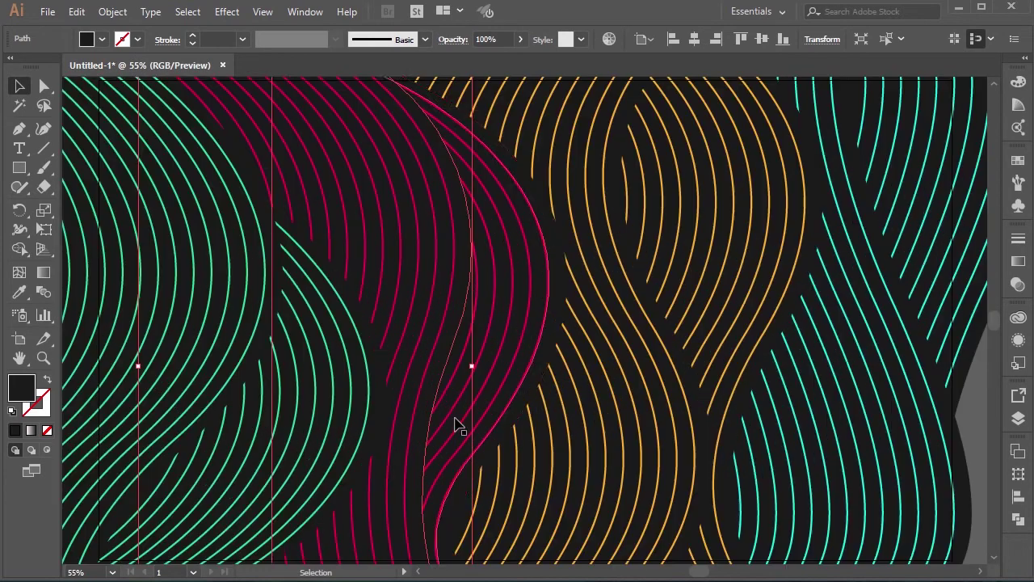
click(274, 253)
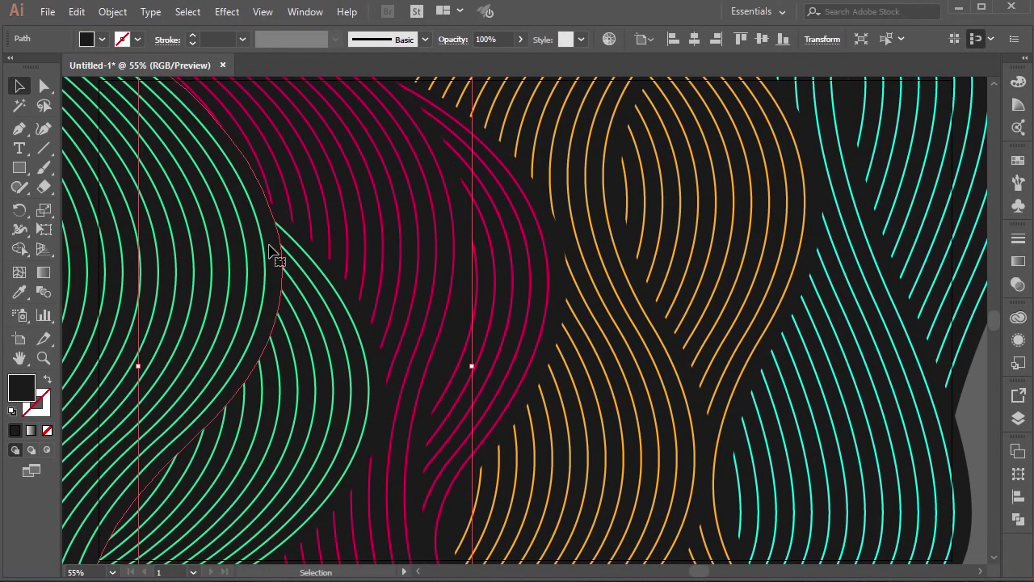
click(1015, 418)
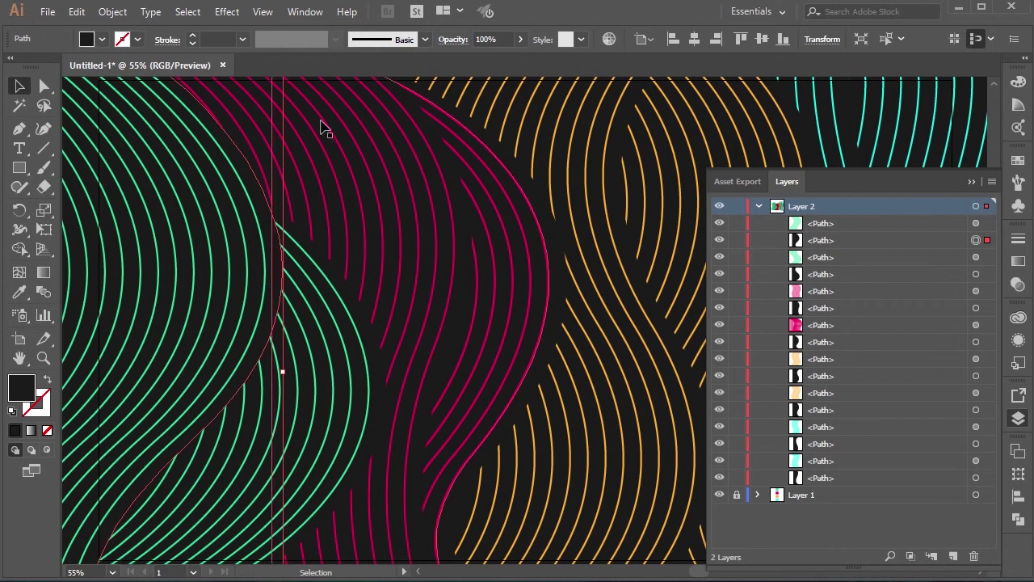
click(227, 12)
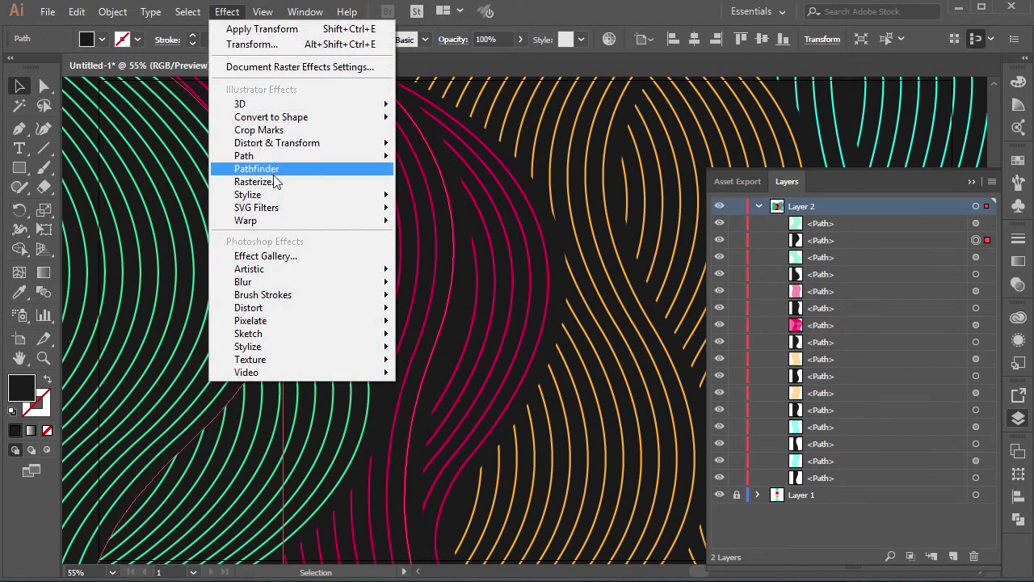
mouse_move(277, 195)
click(442, 198)
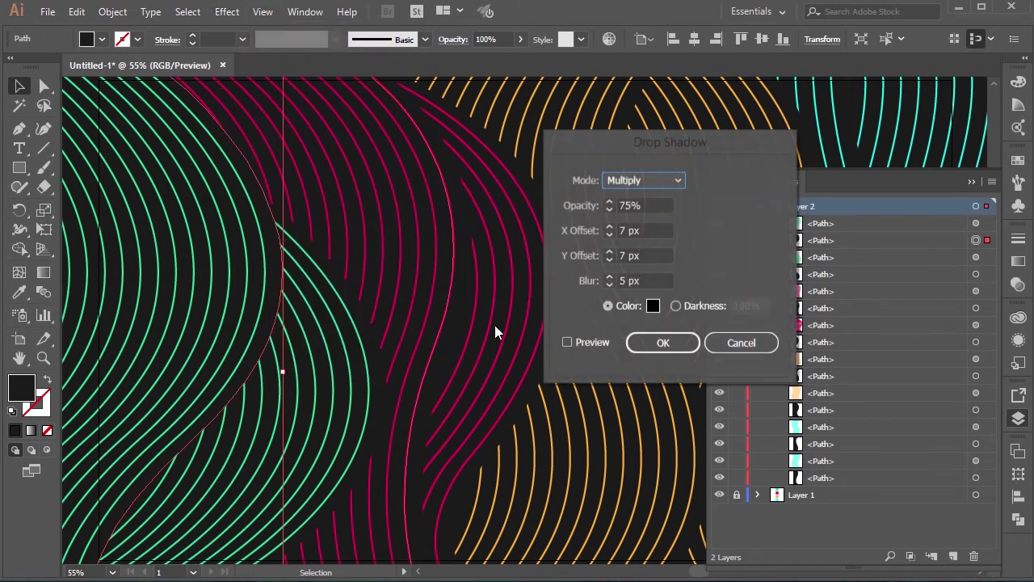
click(567, 342)
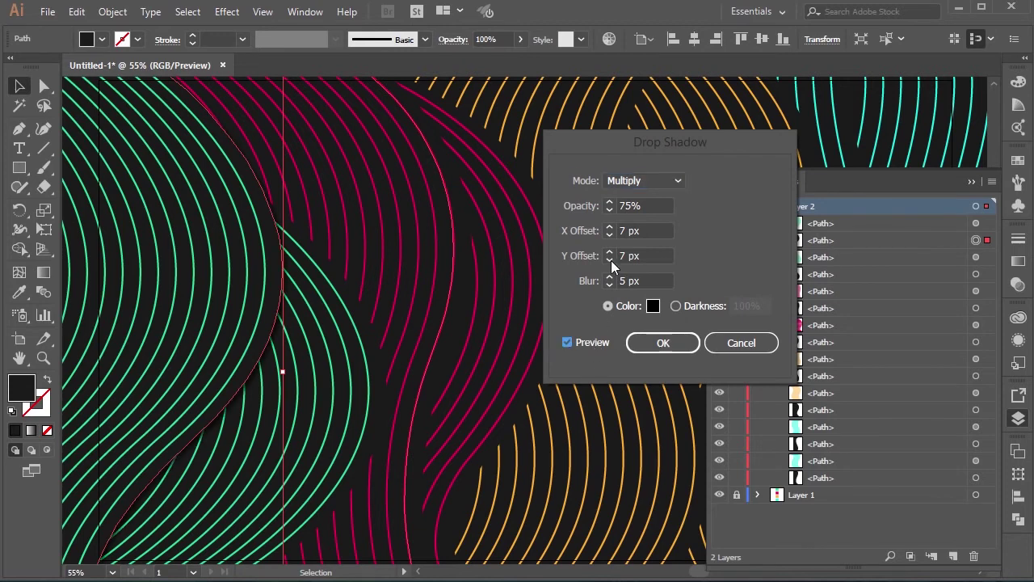
Step: Set the drop shadow's opacity to 80% and its X offset to 50 px
drag(632, 208, 611, 218)
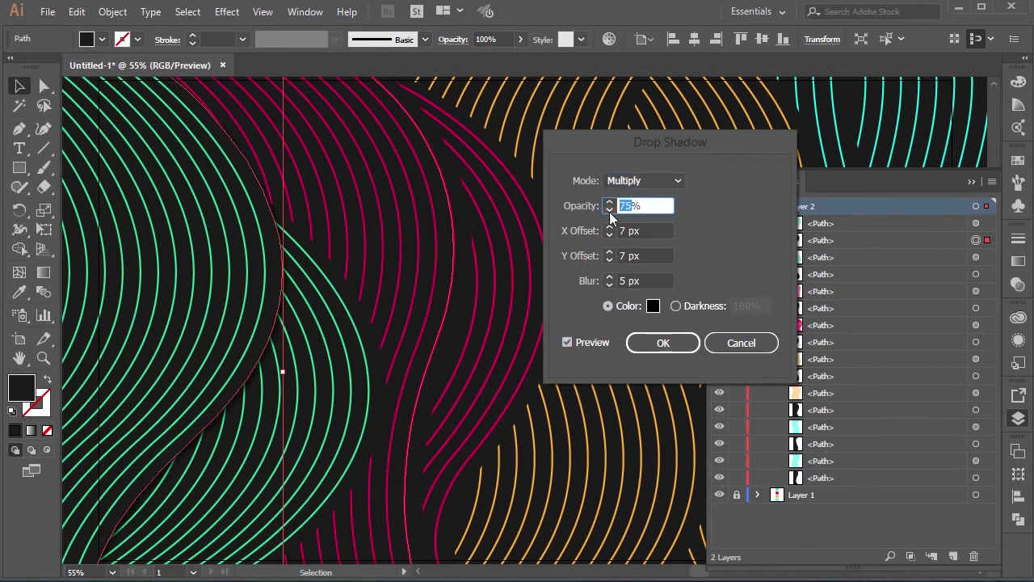
text(80)
key(Tab)
text(-)
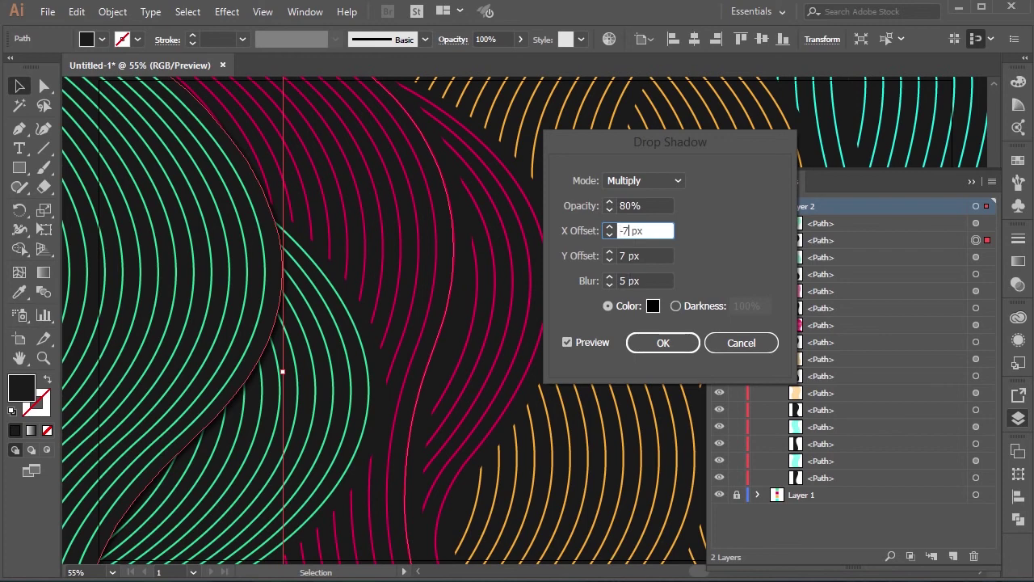
key(BackSpace)
text(50)
click(653, 257)
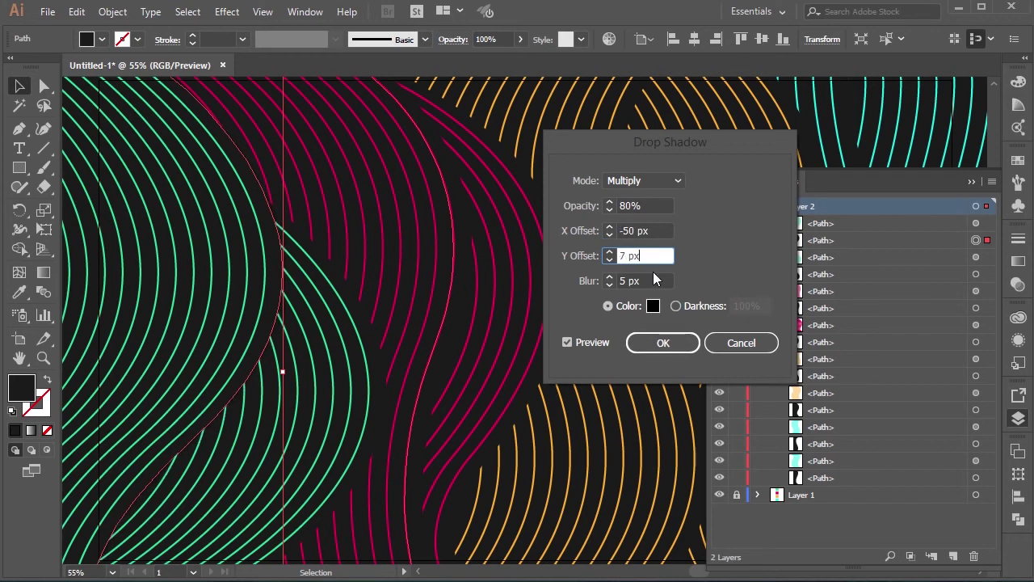
click(629, 230)
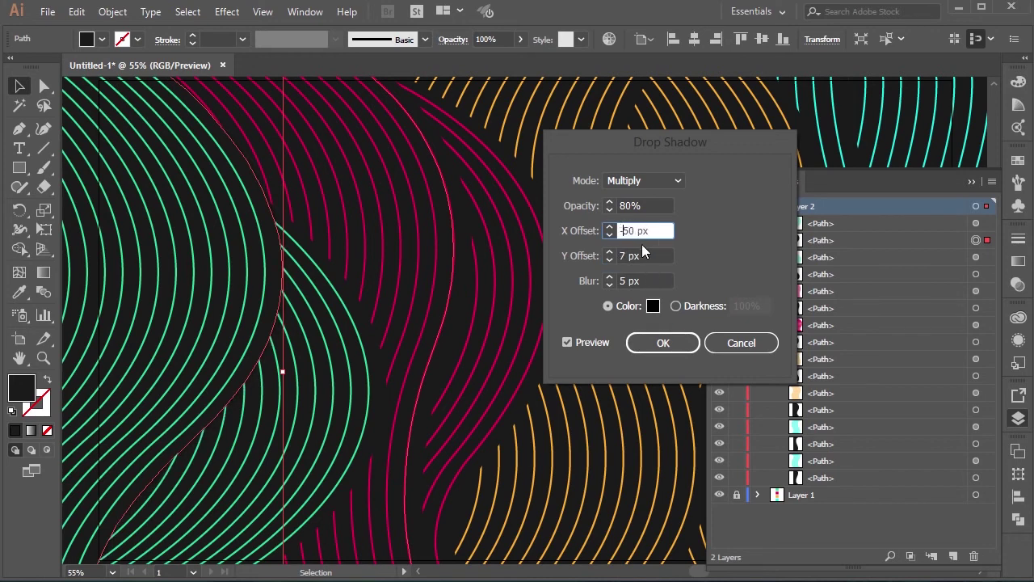
key(Tab)
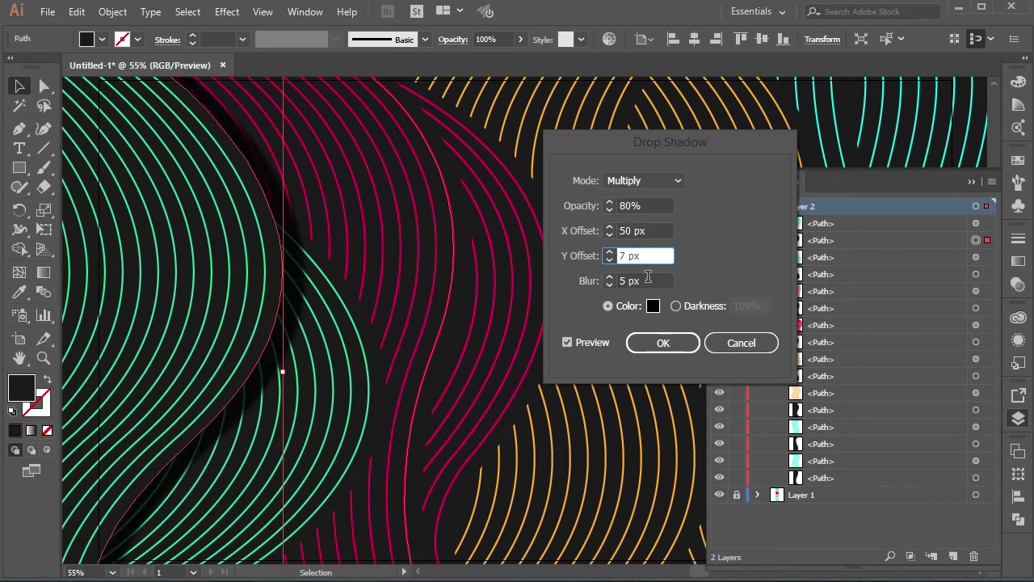
Step: Set the drop shadow's Y offset to 5 px and blur to 25 px, and apply the effect
key(Down)
double_click(625, 280)
text(20)
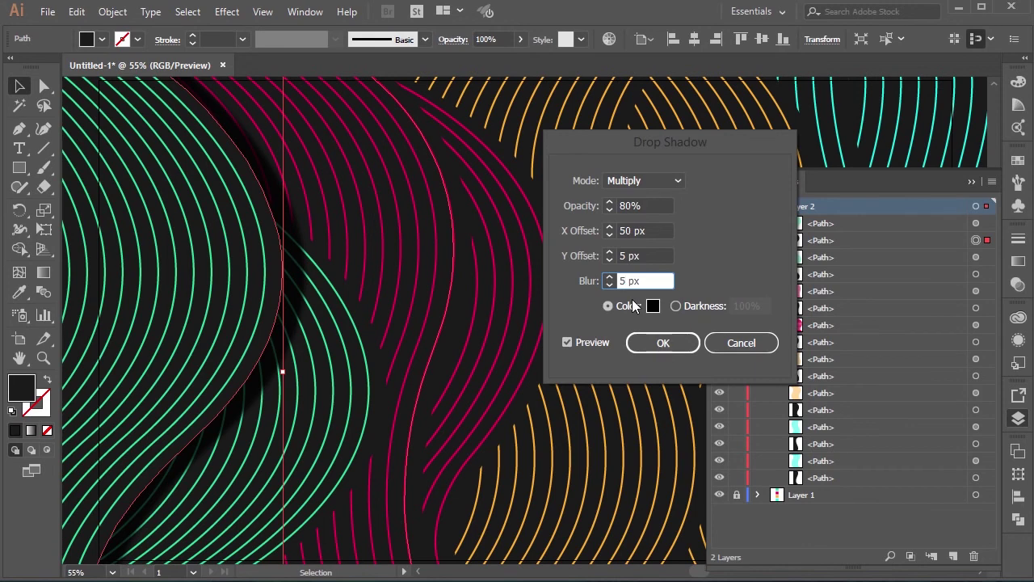
click(643, 256)
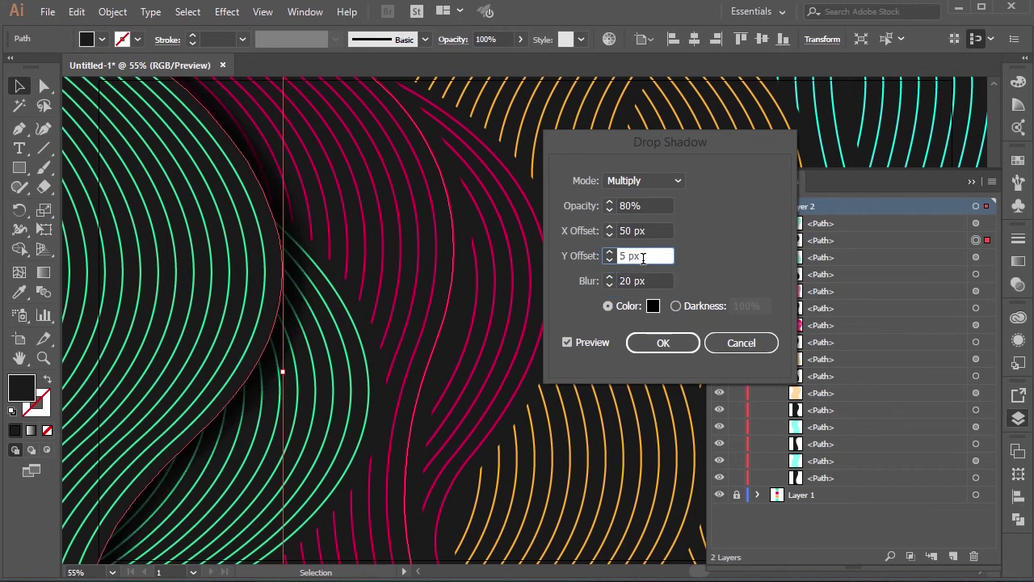
click(656, 280)
key(Up)
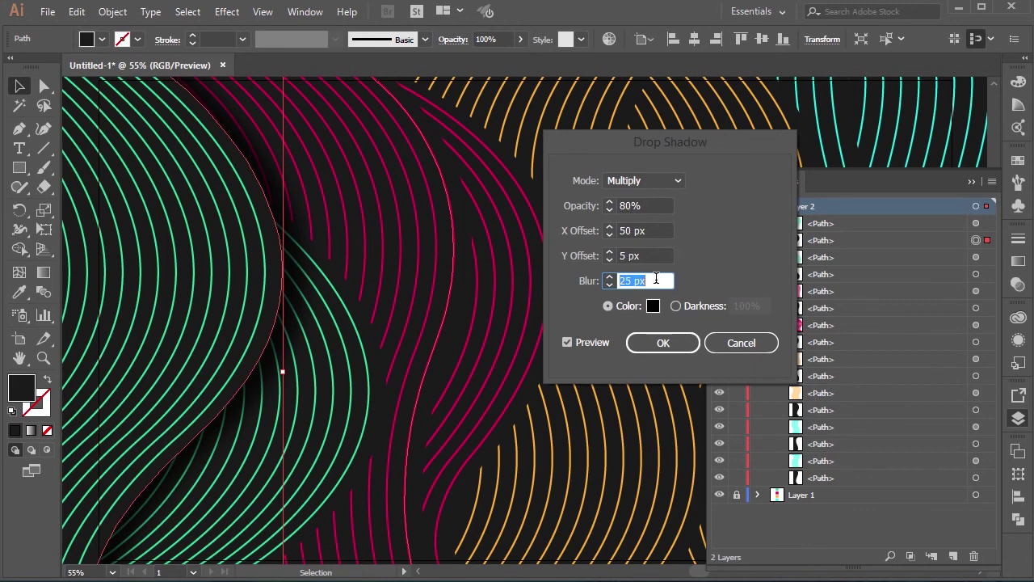
click(671, 345)
click(671, 345)
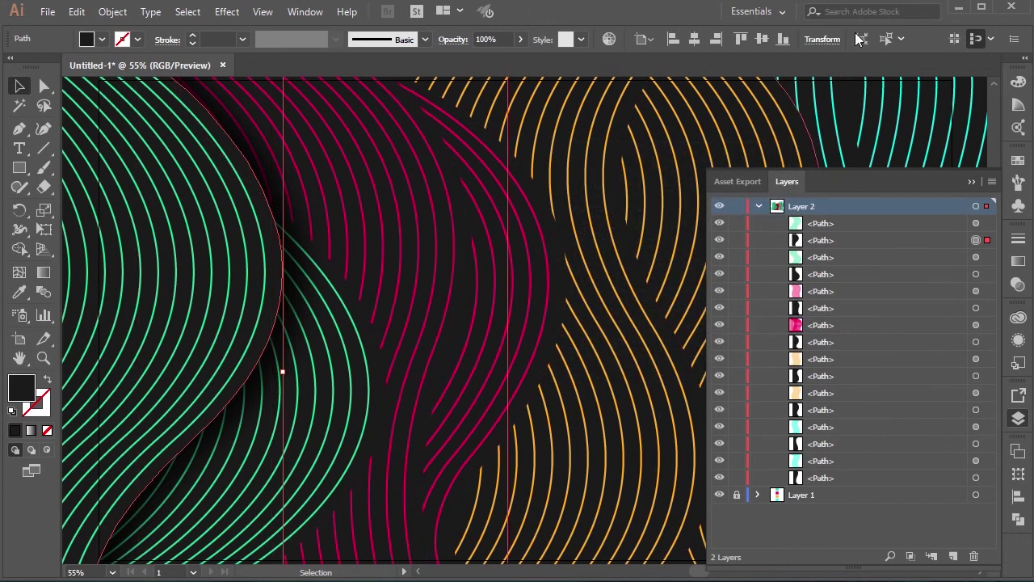
Step: Select all similar dark shapes except the frontmost one, apply the same Drop Shadow to them, and deselect
click(885, 39)
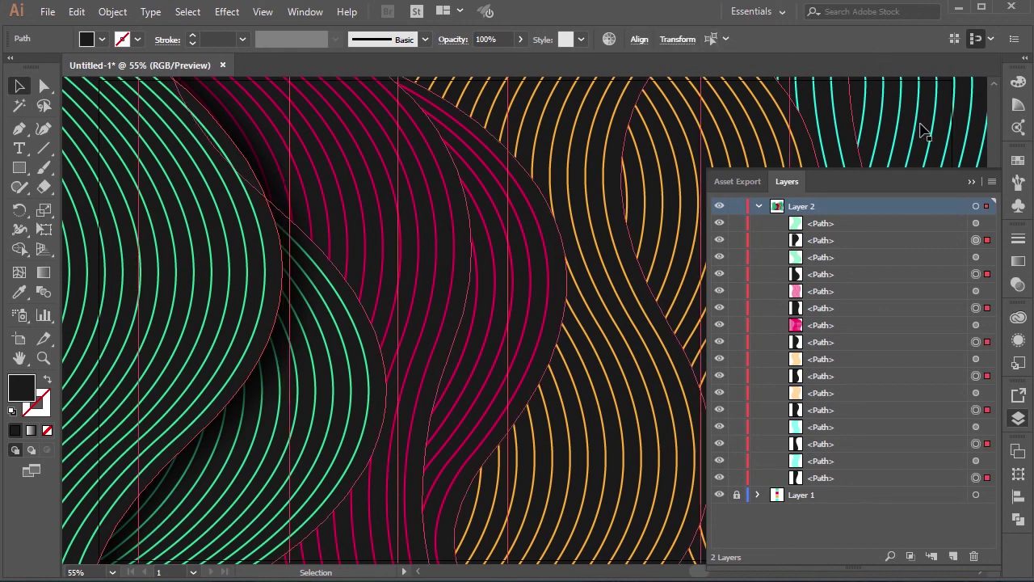
shift+click(978, 240)
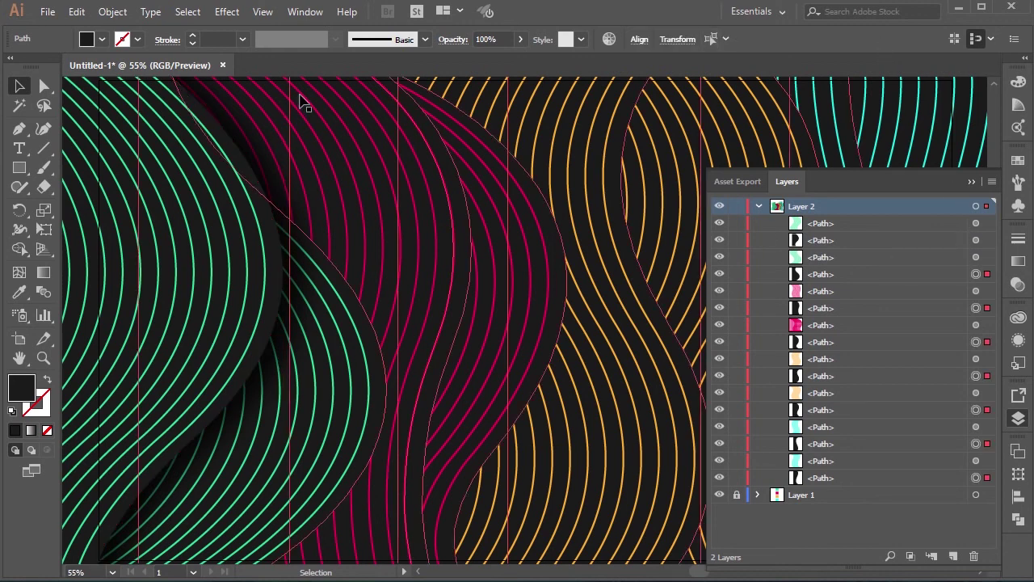
click(229, 12)
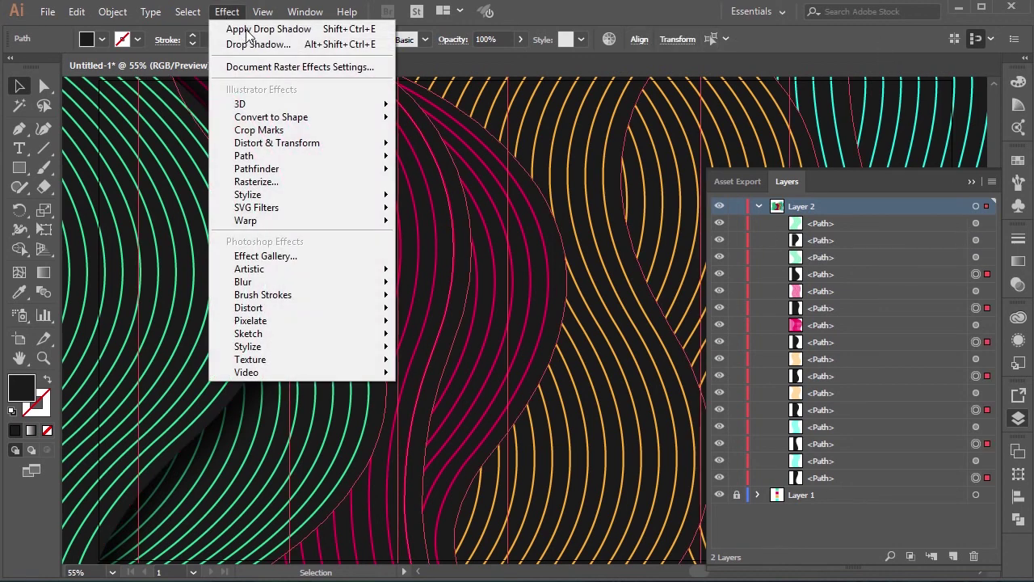
click(247, 29)
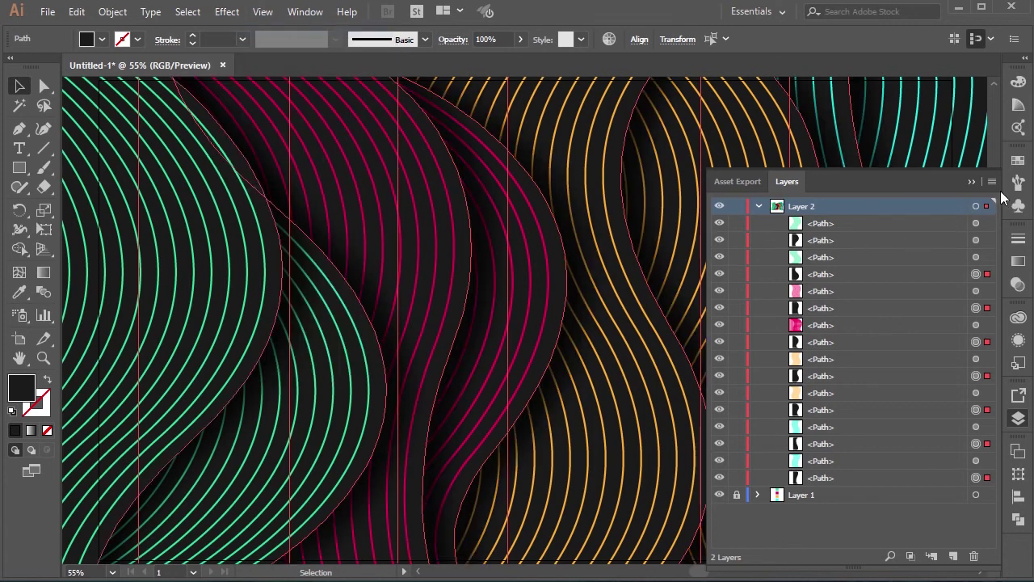
click(972, 182)
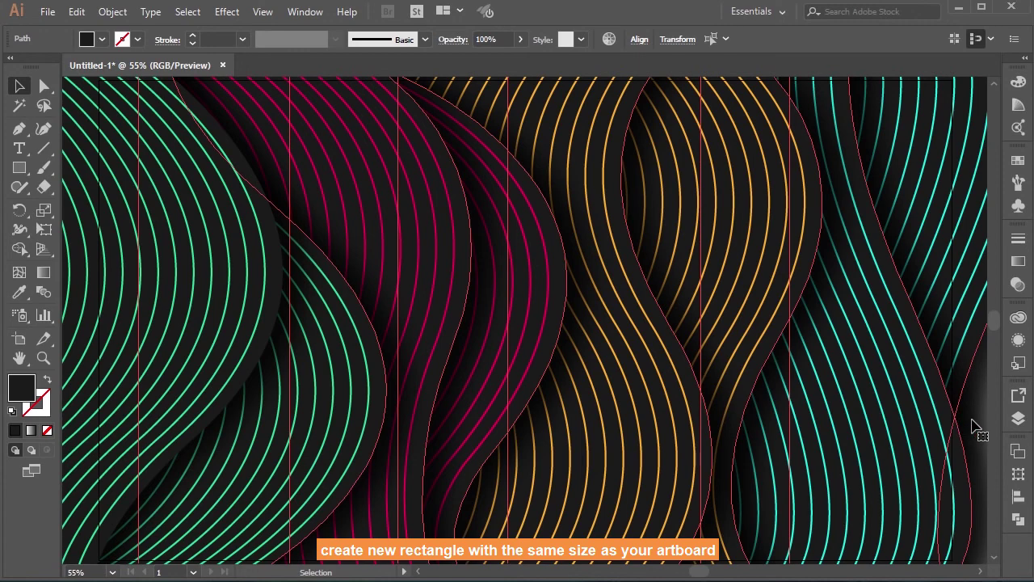
scroll(974, 428, down, 2)
scroll(974, 429, down, 4)
click(512, 527)
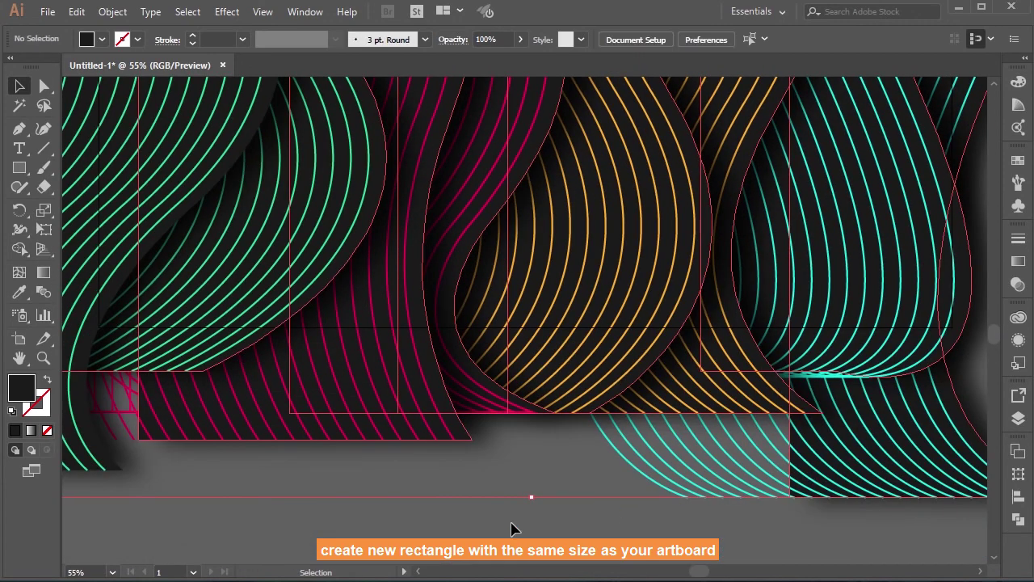
Step: Create a rectangle of the artboard's size, 1920 px wide, on top of the wave artwork
scroll(512, 527, up, 5)
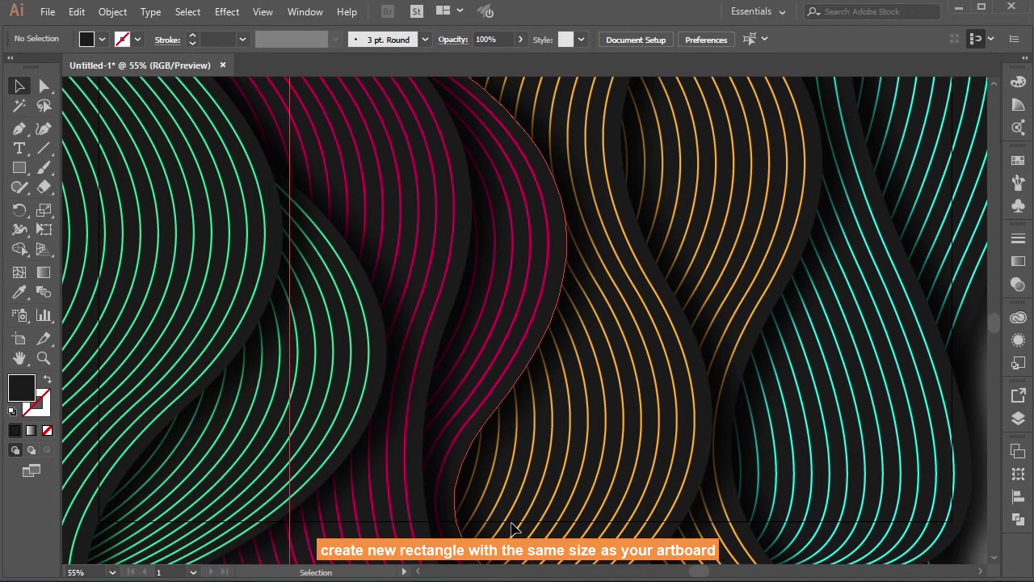
scroll(396, 416, up, 1)
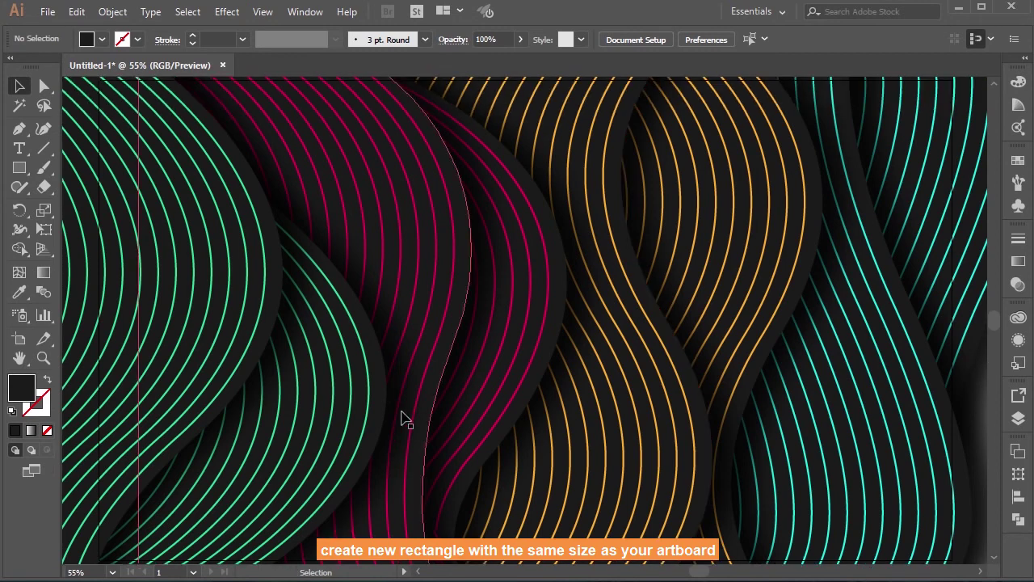
click(20, 170)
click(503, 260)
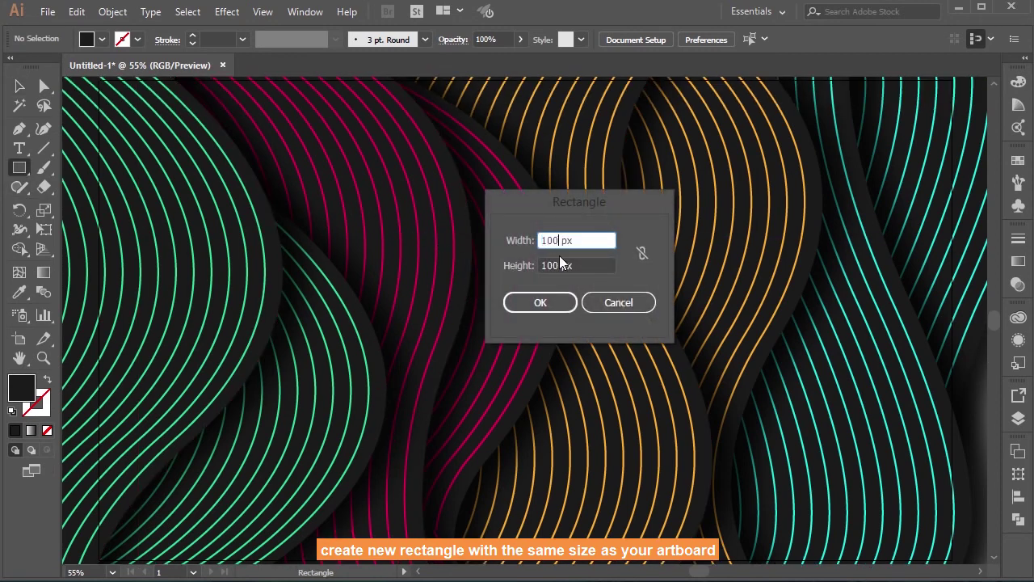
key(BackSpace)
text(920)
click(555, 265)
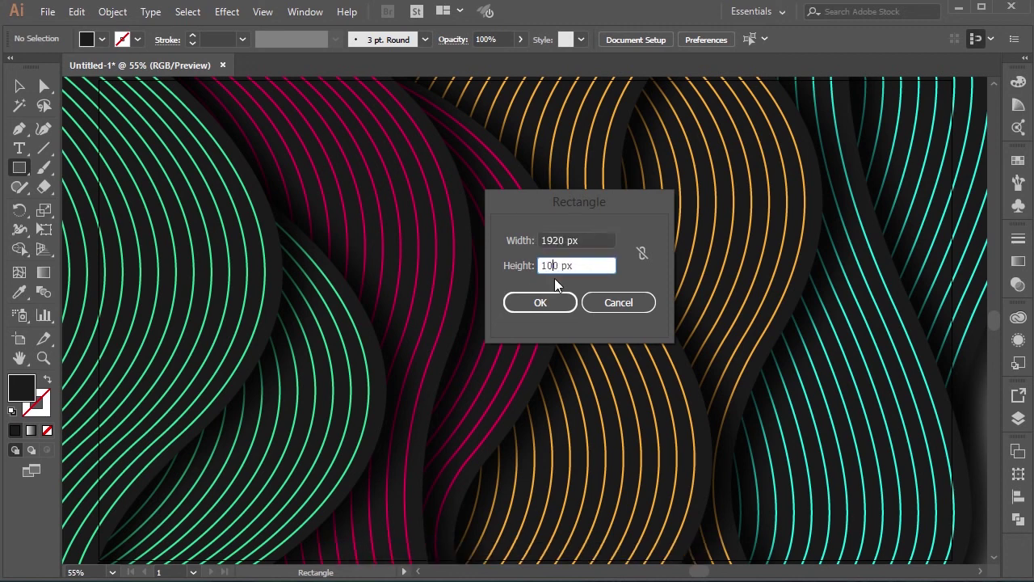
click(553, 300)
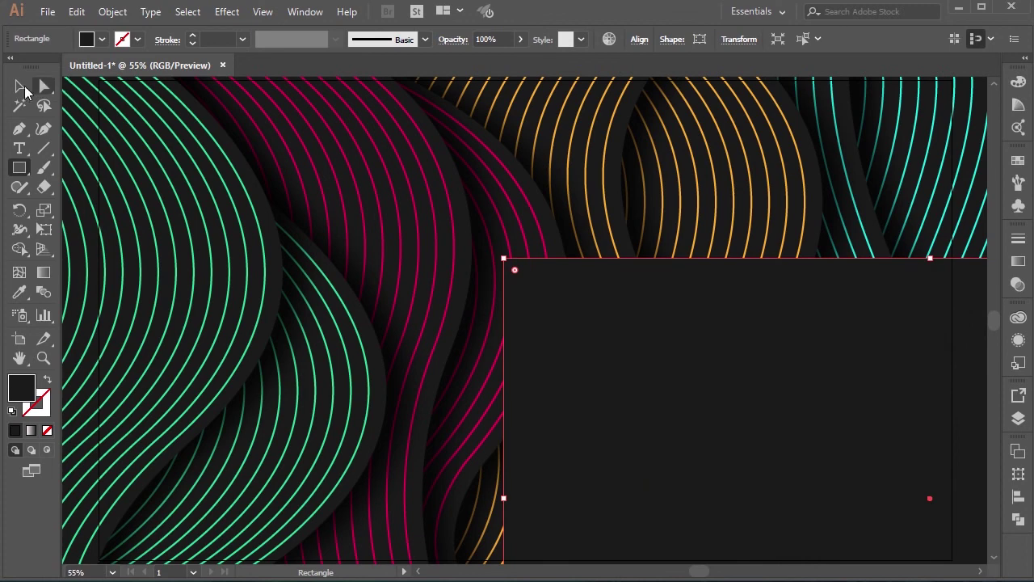
Step: Center the rectangle horizontally and vertically on the artboard and swap its fill and stroke so it has no fill
click(20, 86)
click(638, 39)
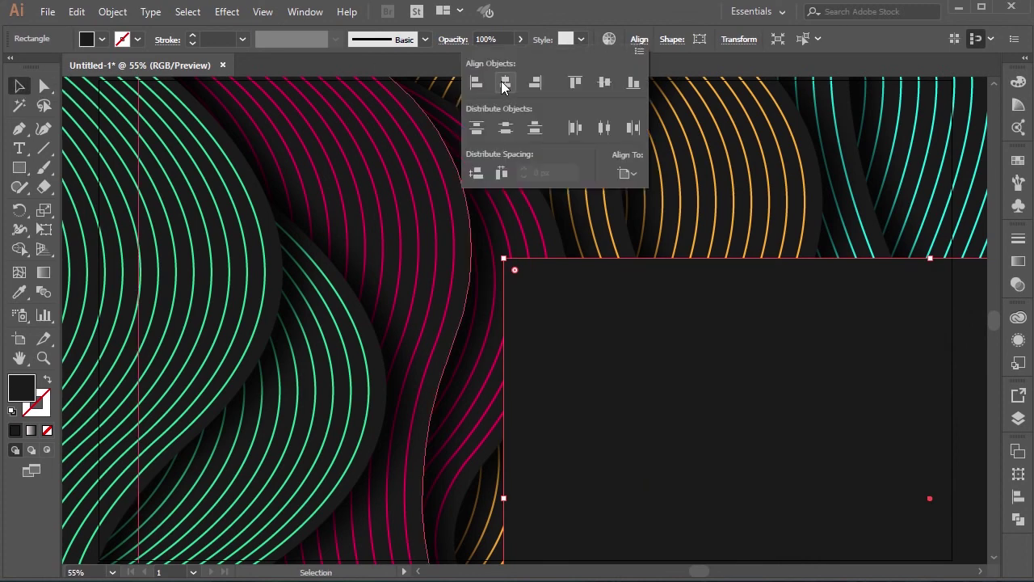
click(506, 82)
click(604, 82)
click(46, 379)
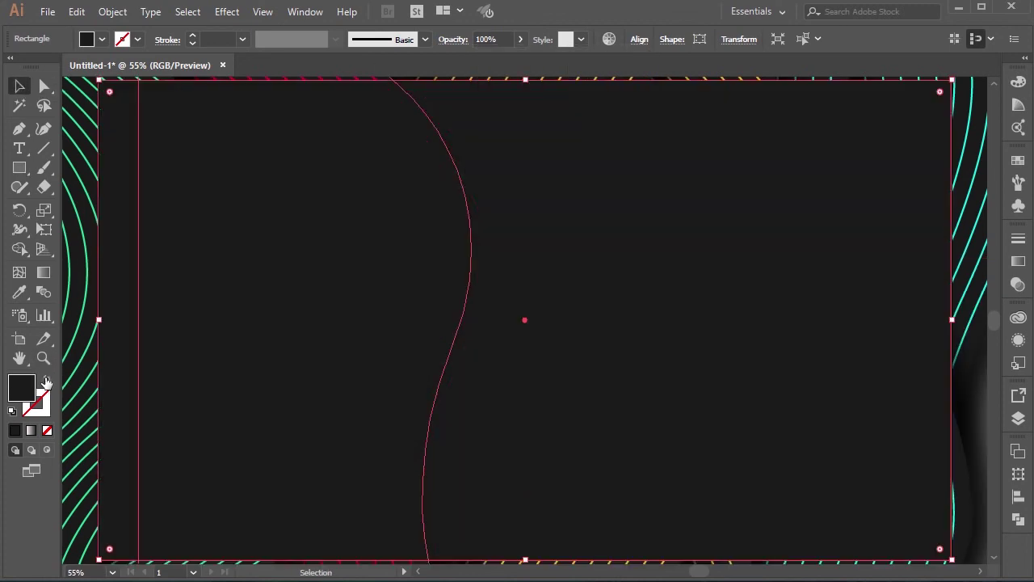
click(47, 379)
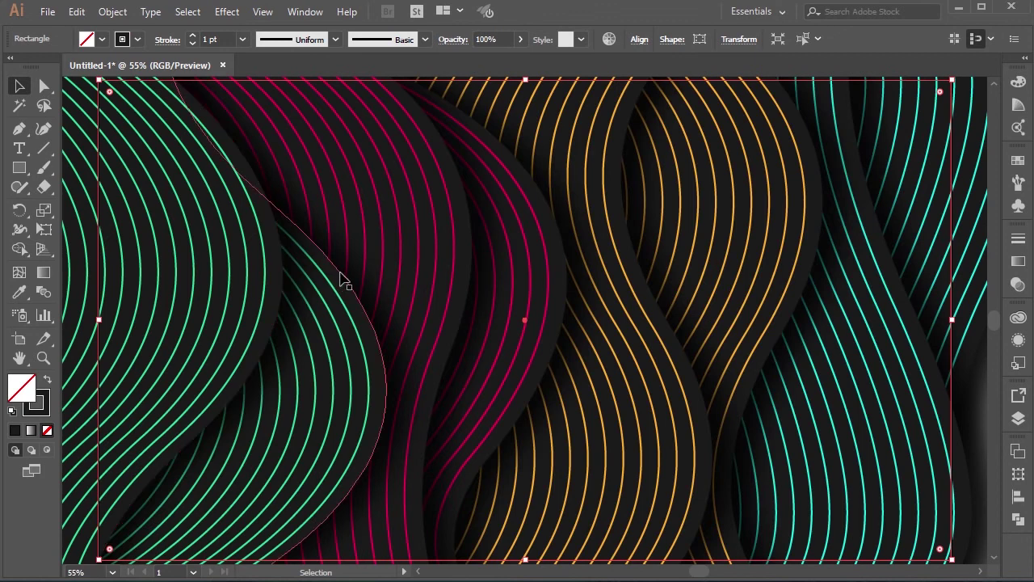
Step: Select all objects and make a clipping mask with the artboard-sized rectangle, then deselect the result
click(1018, 418)
key(ctrl+a)
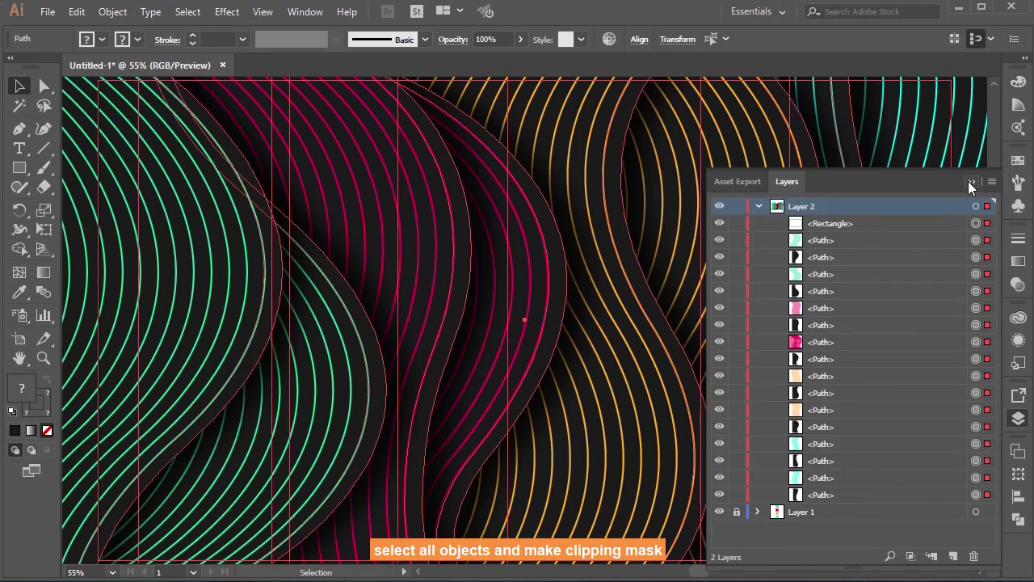
right_click(494, 232)
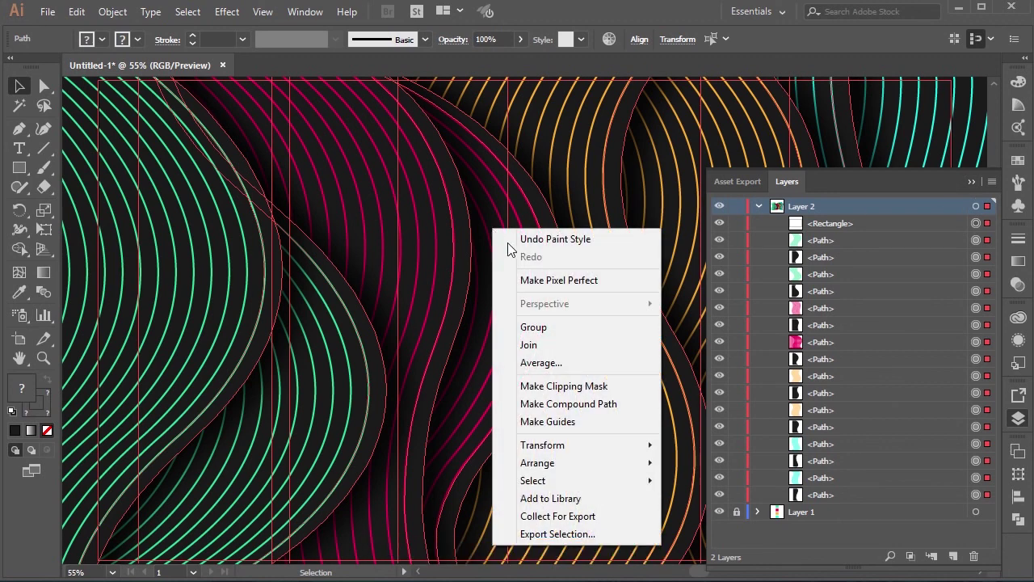
click(553, 388)
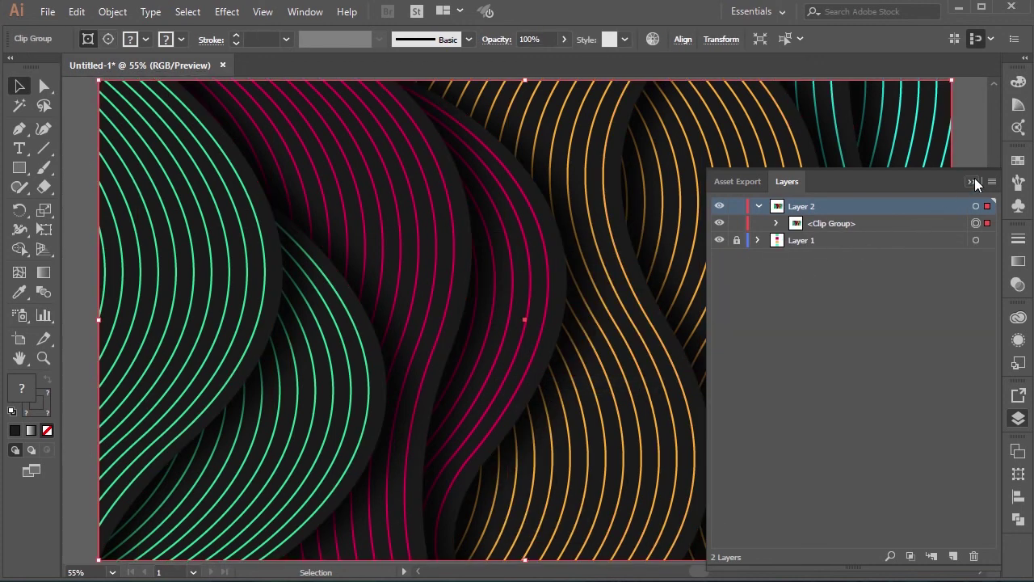
click(973, 181)
click(962, 226)
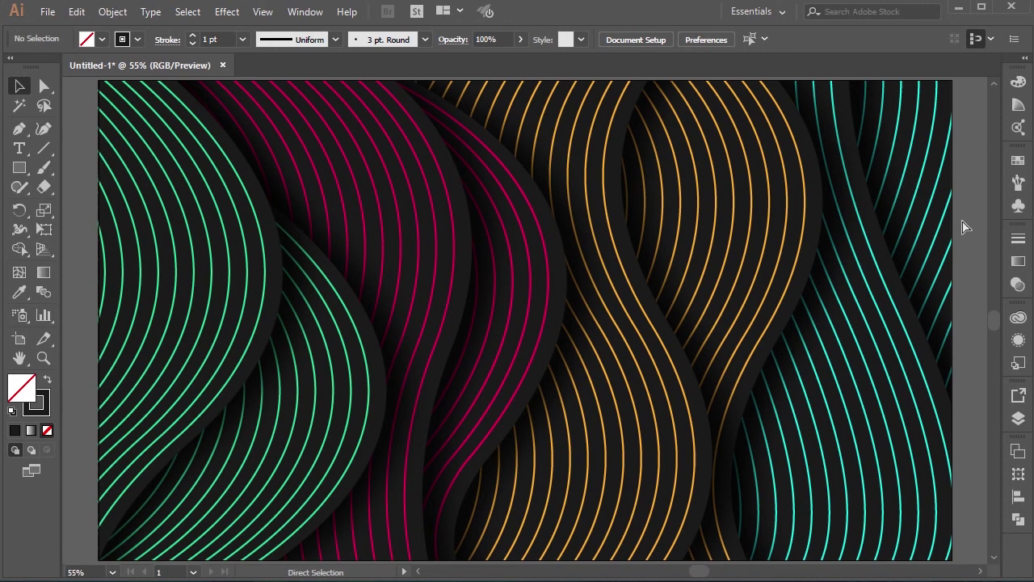
key(ctrl+minus)
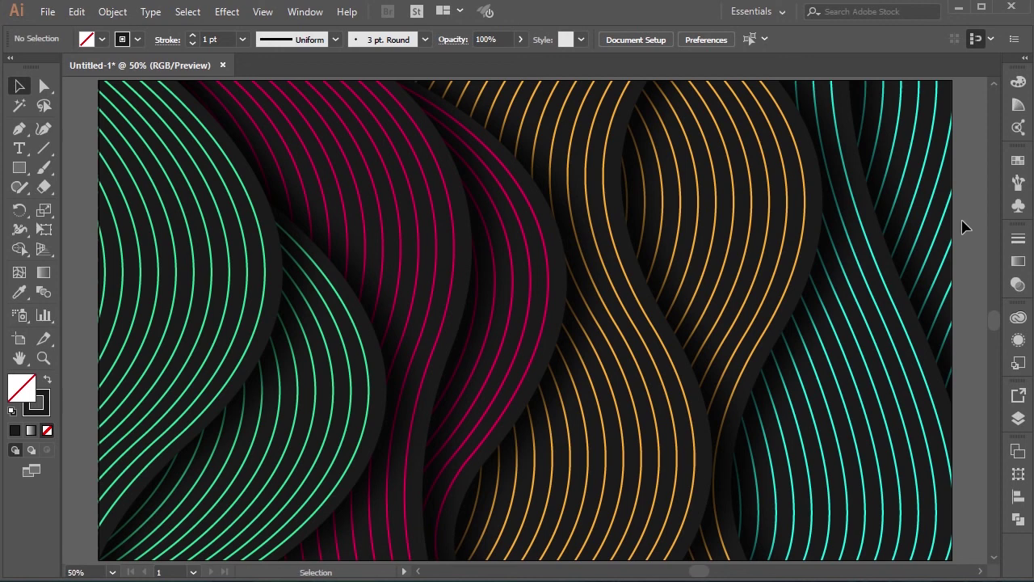